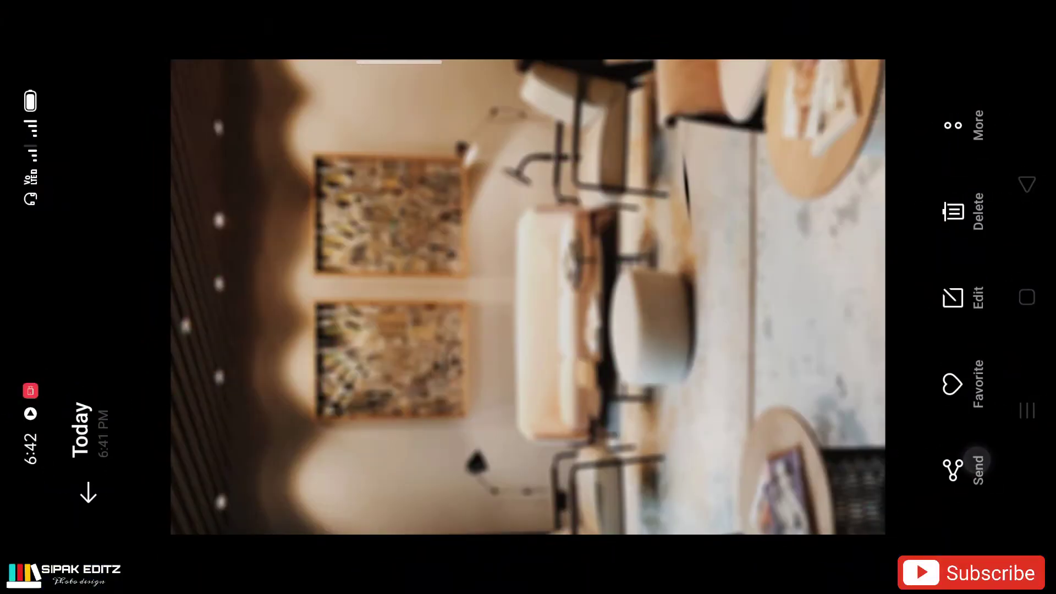
- Share the blurred room photo from Android Gallery to Autodesk SketchBook
left_click(978, 460)
left_click_drag(814, 165, 814, 440)
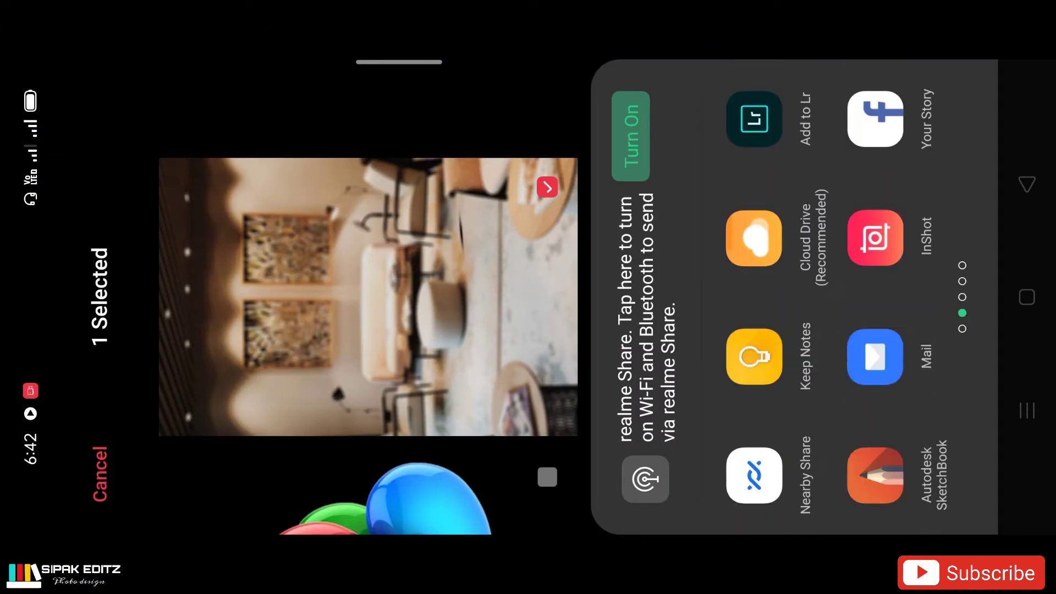
left_click(874, 468)
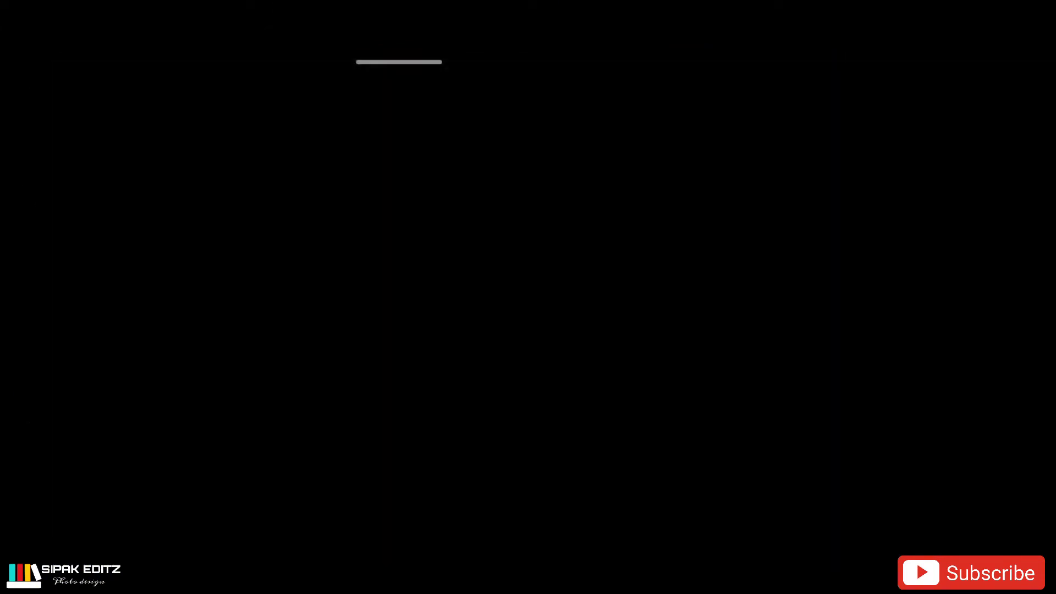
- Import the man cut-out from the Picture > export folder onto the room photo
scroll(539, 231, "down", 2)
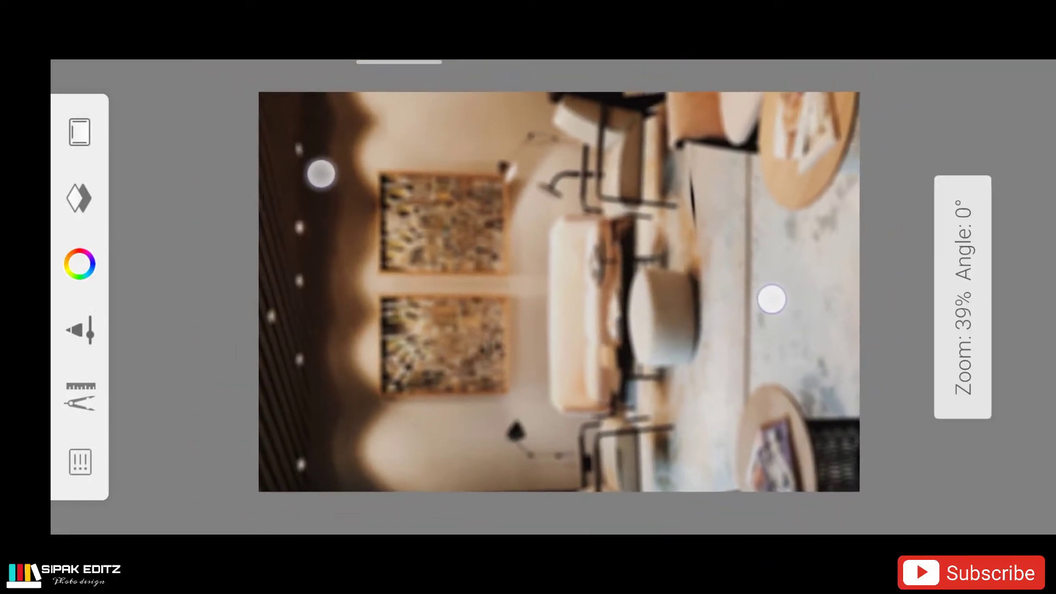
left_click(79, 396)
left_click(340, 302)
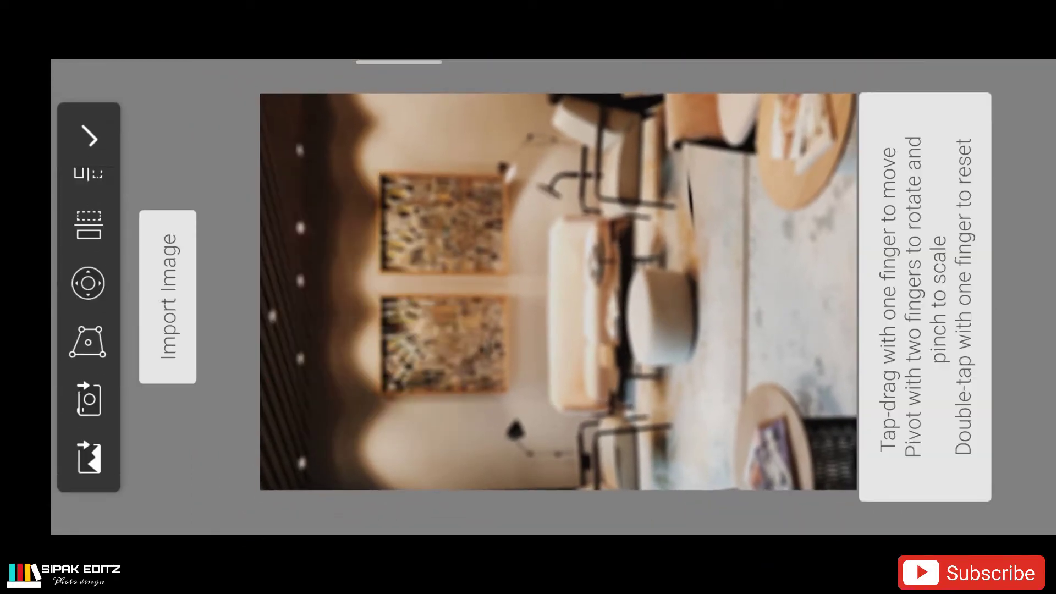
left_click(167, 297)
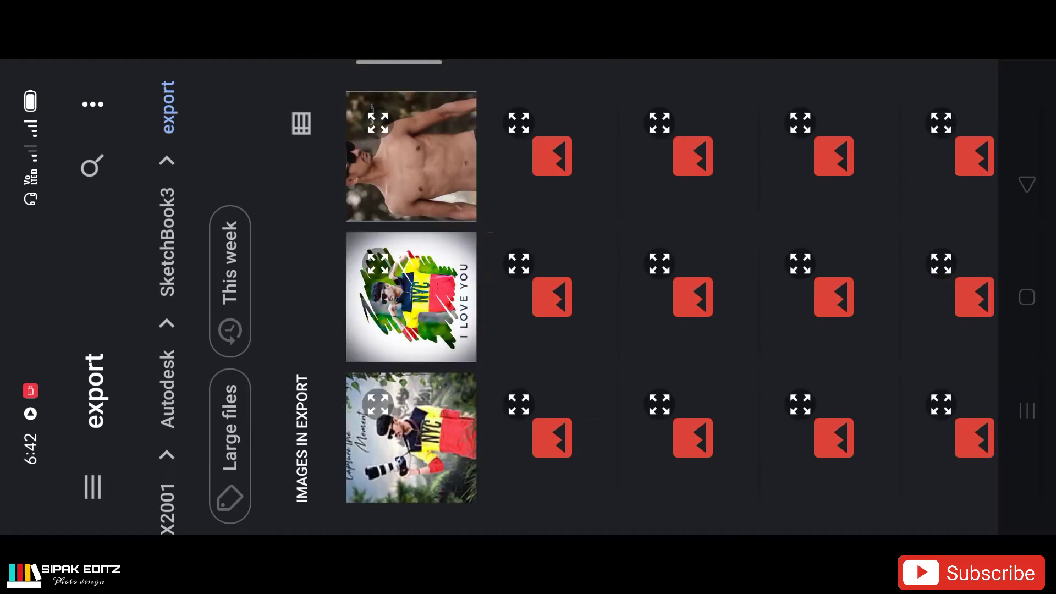
left_click(89, 483)
left_click(232, 293)
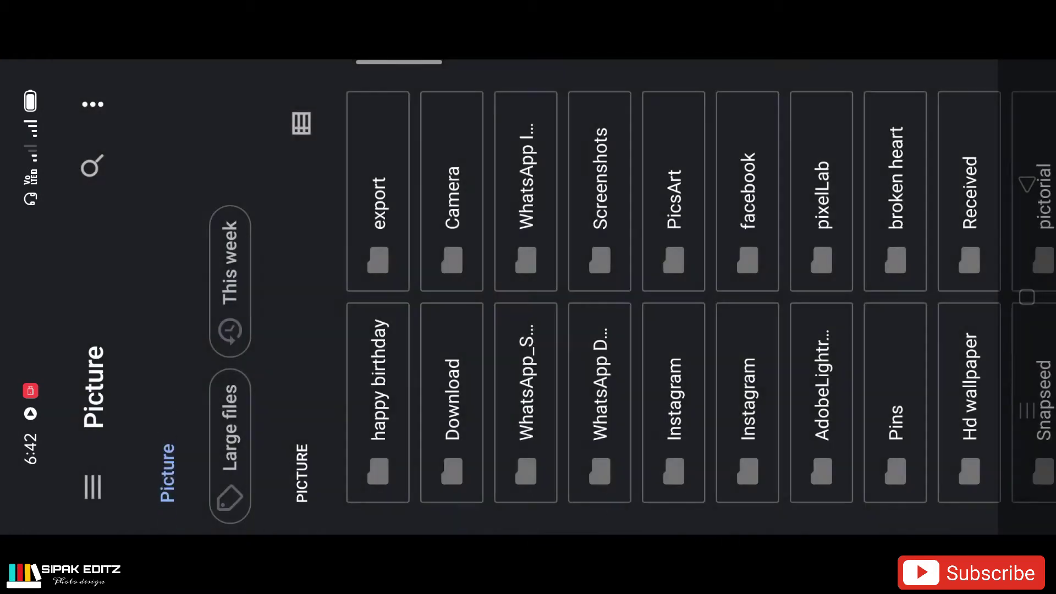
left_click(384, 176)
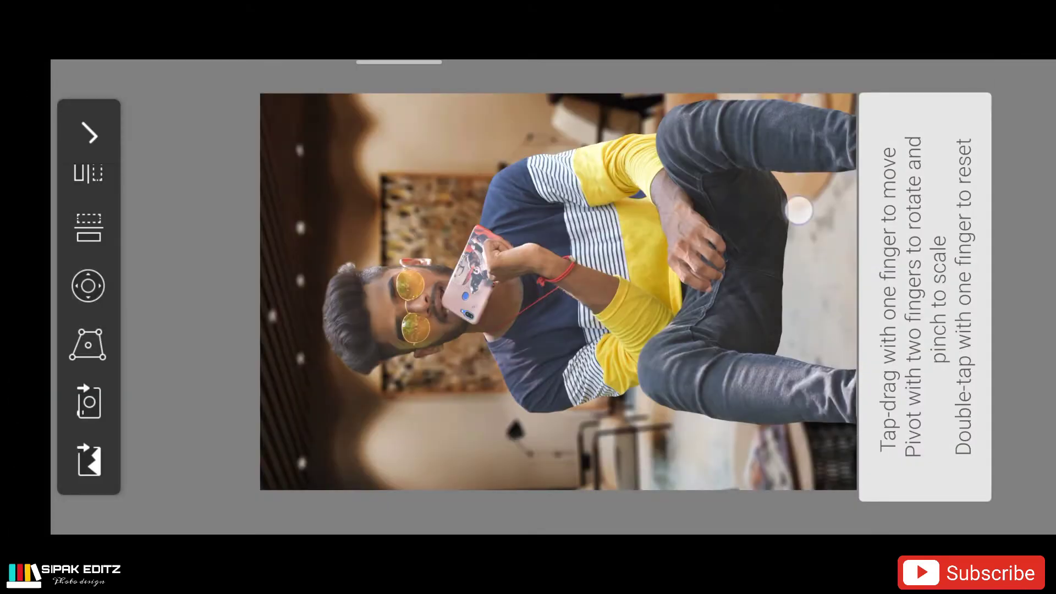
- Scale the man cut-out to about 61% and nudge him to the room's centre
left_click_drag(798, 210, 754, 244)
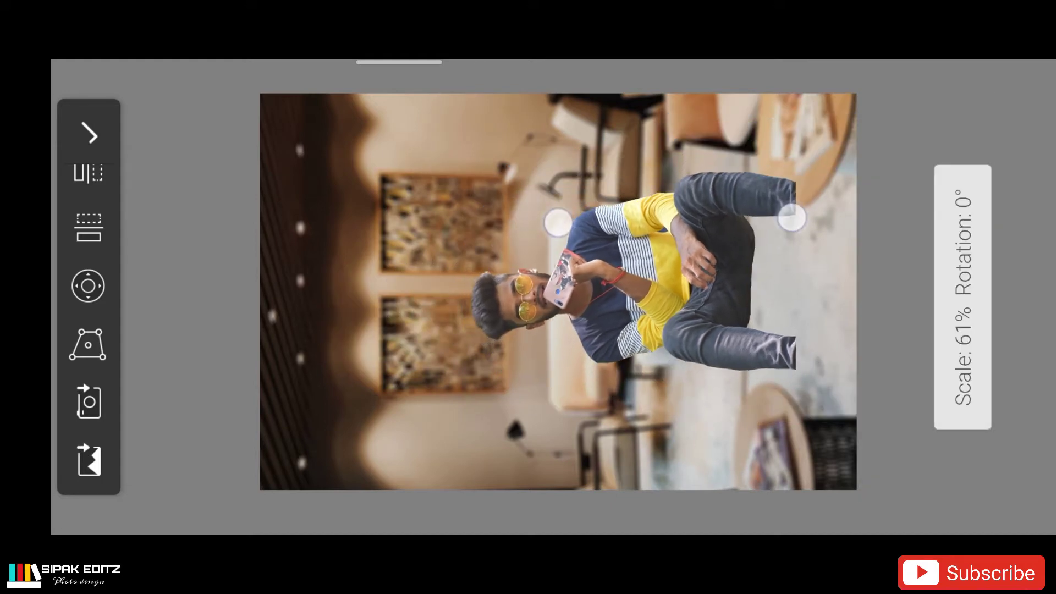
left_click_drag(792, 215, 796, 214)
left_click(90, 133)
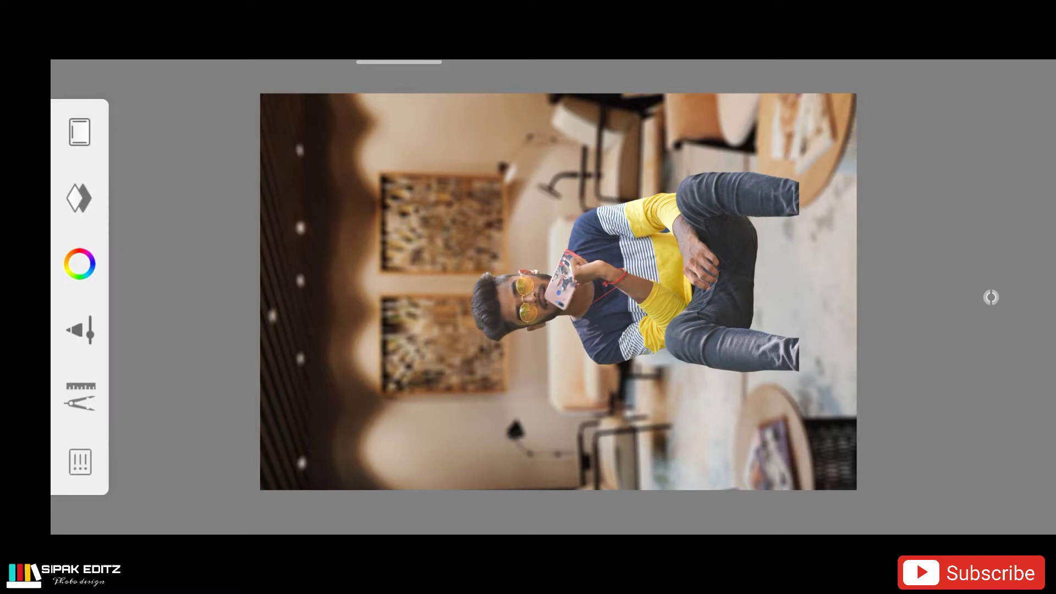
left_click(80, 396)
left_click(340, 300)
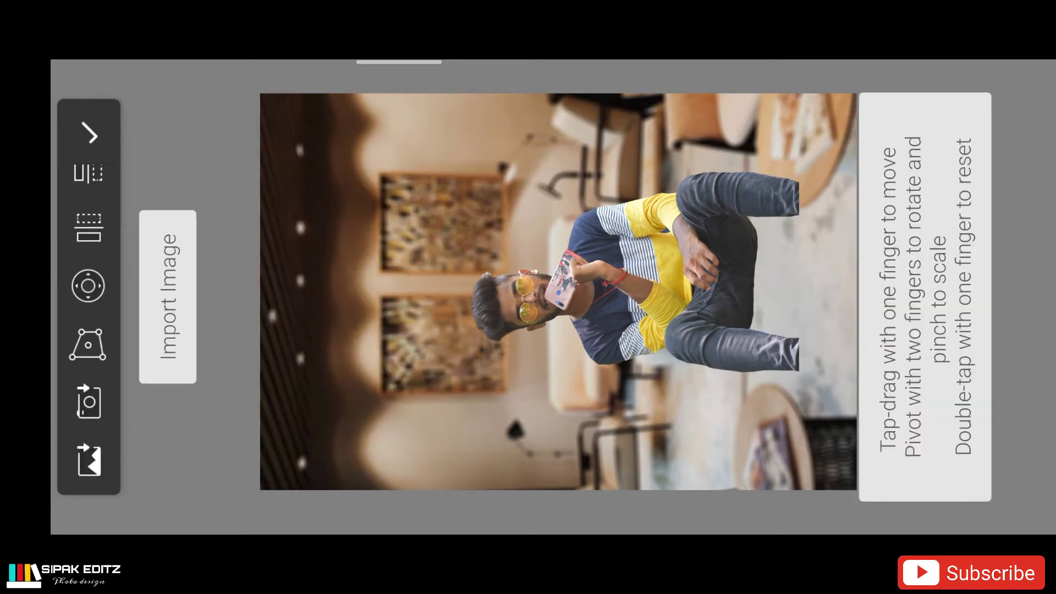
- Import the red armchair from Picture > Download and enlarge it over the room
left_click(168, 296)
left_click(89, 484)
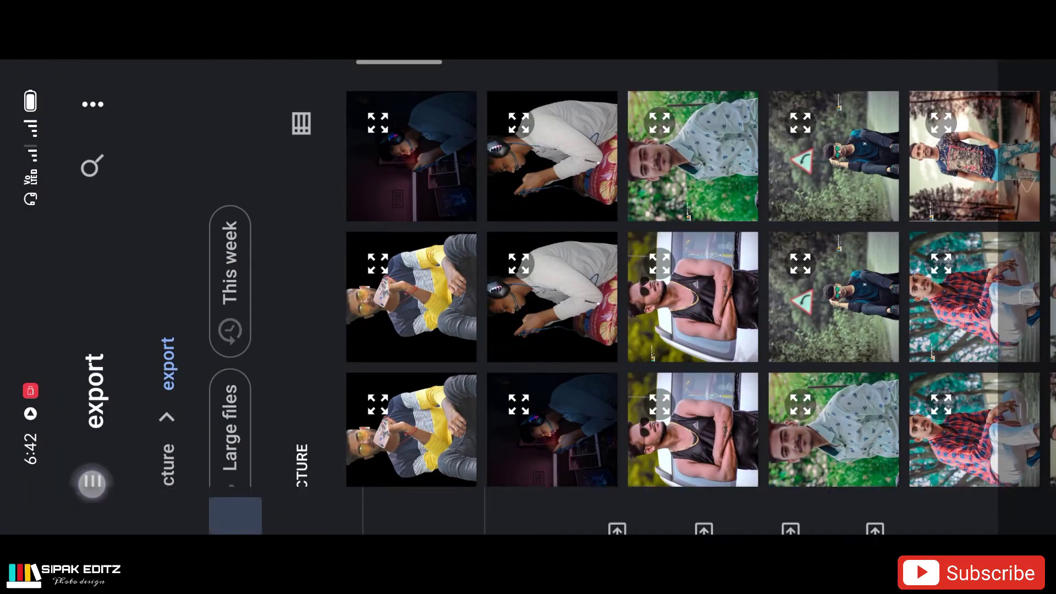
left_click(235, 420)
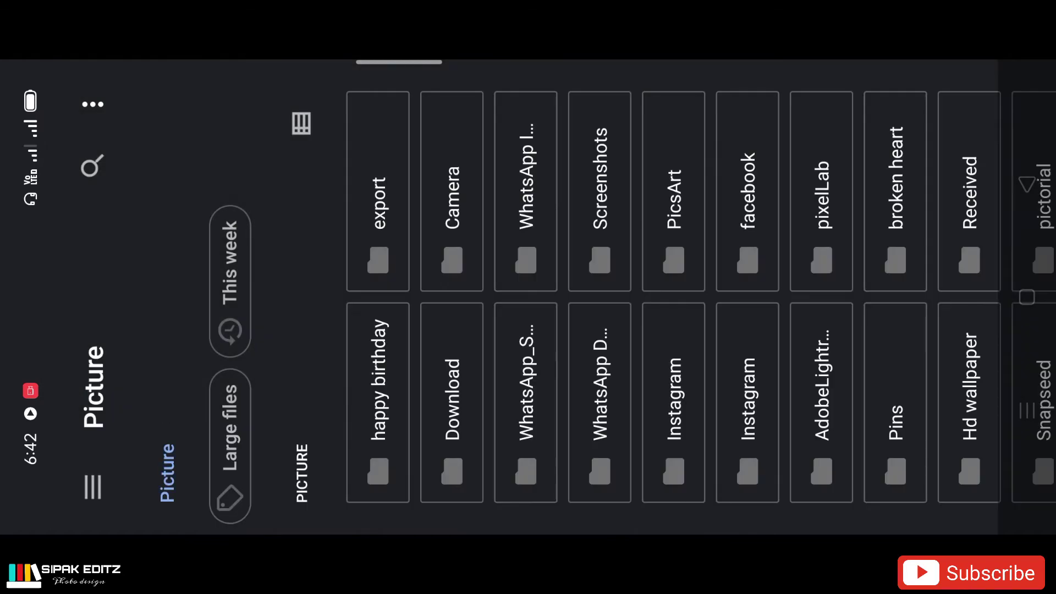
left_click(451, 367)
left_click(430, 444)
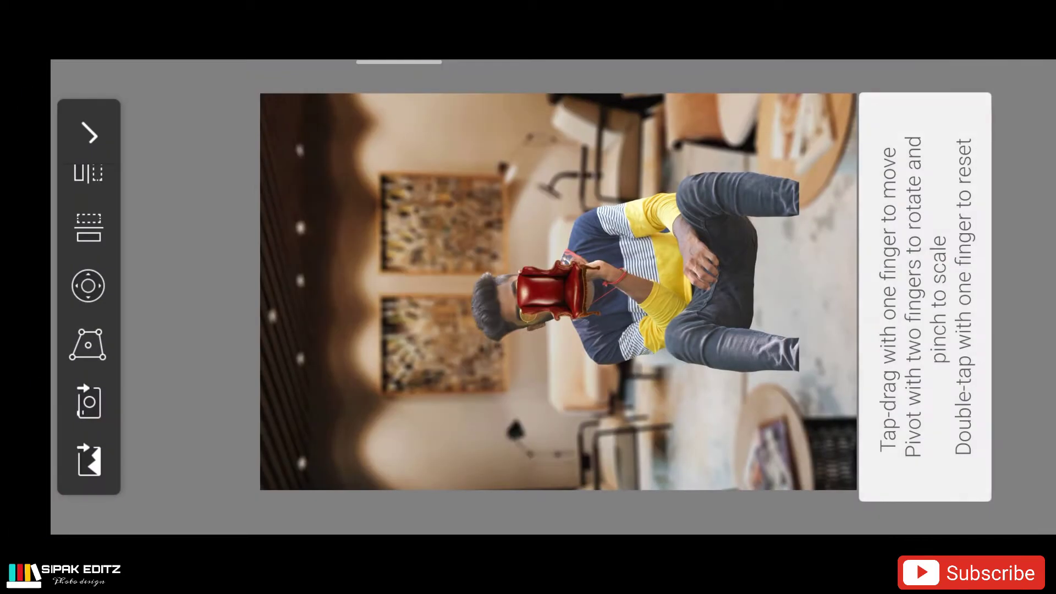
mouse_move(448, 248)
left_mouse_down()
mouse_move(420, 224)
mouse_move(506, 254)
mouse_move(431, 197)
left_mouse_up()
left_click(91, 135)
- Move the armchair layer beneath the man's layer and enlarge the armchair slightly
left_click(80, 198)
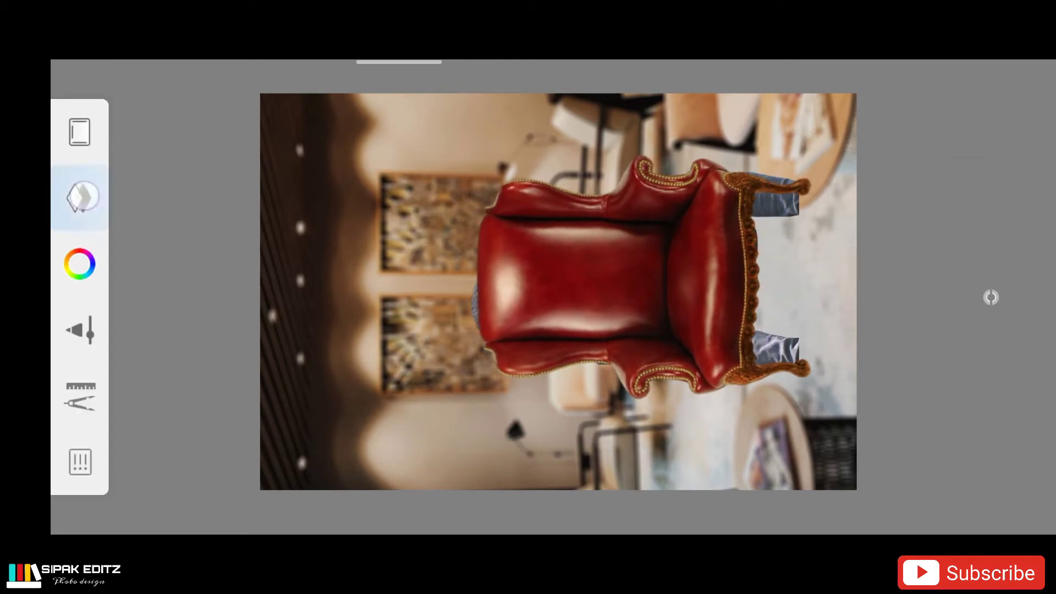
left_click_drag(495, 115, 625, 105)
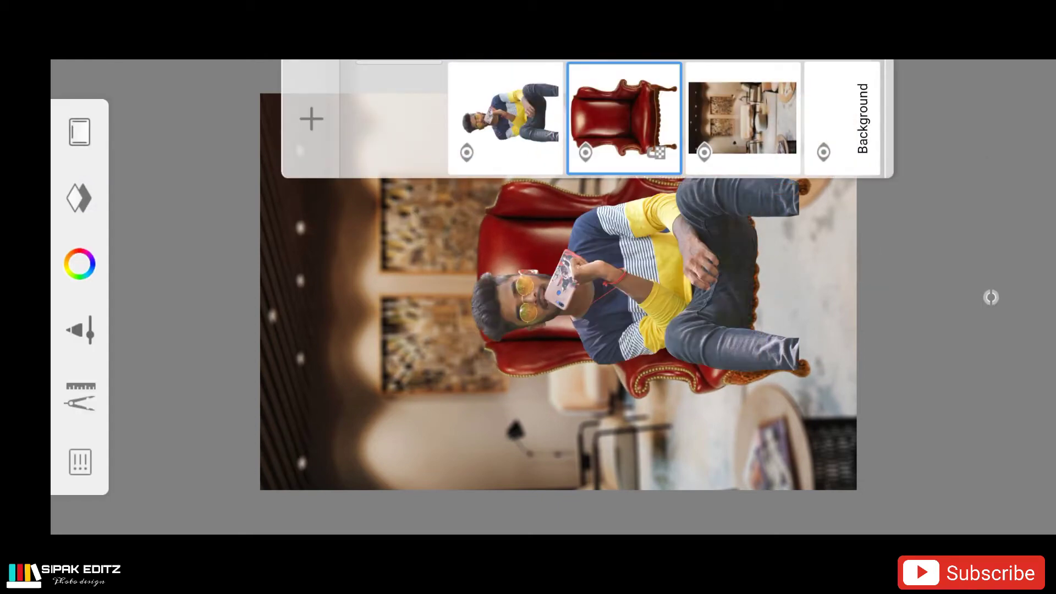
left_click_drag(396, 271, 415, 281)
left_click(79, 396)
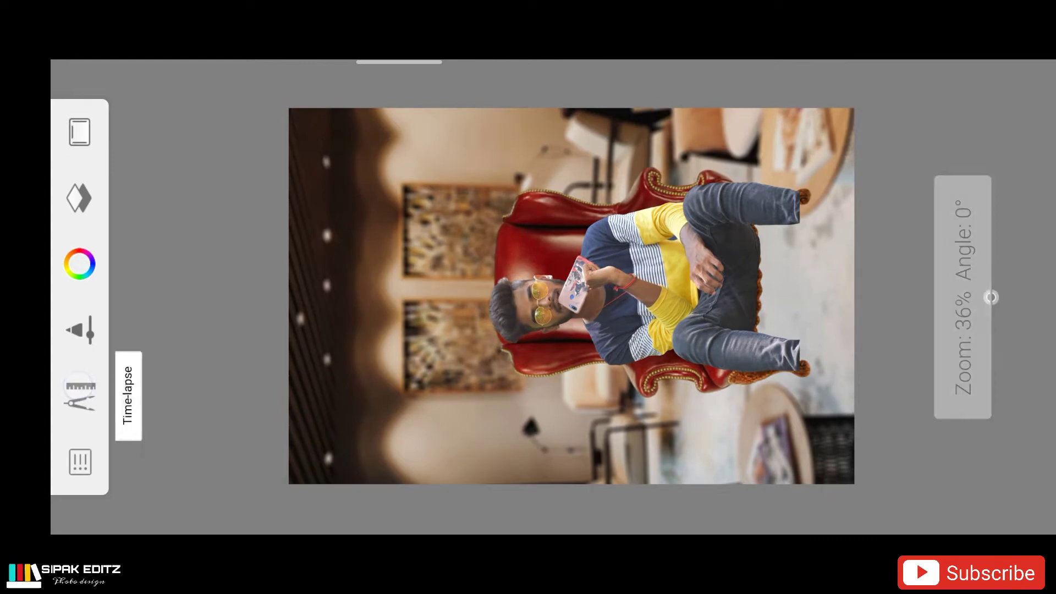
left_click(157, 300)
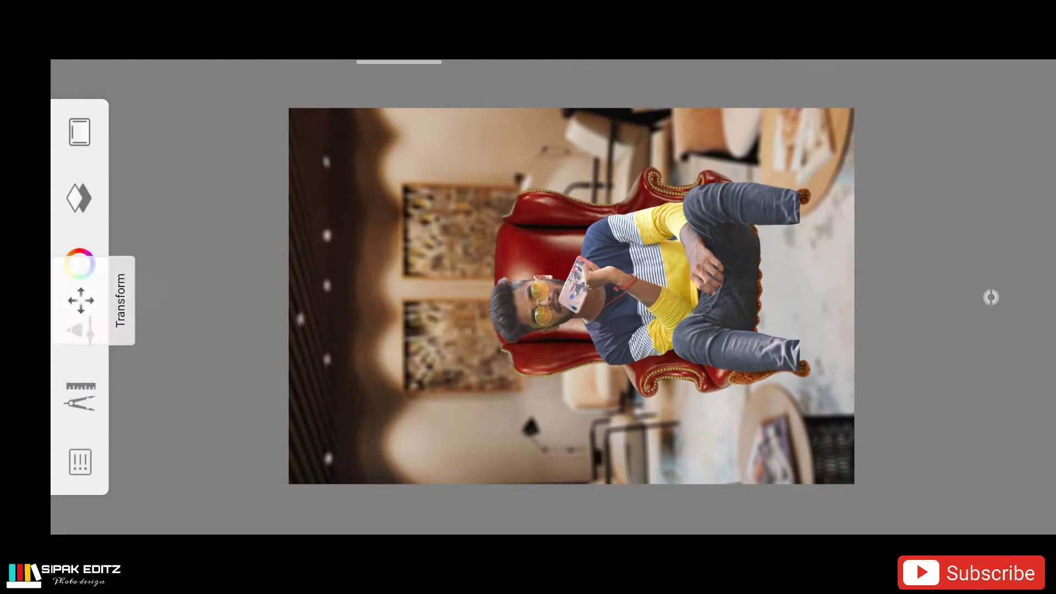
mouse_move(789, 255)
left_mouse_down()
mouse_move(825, 271)
mouse_move(809, 266)
left_mouse_up()
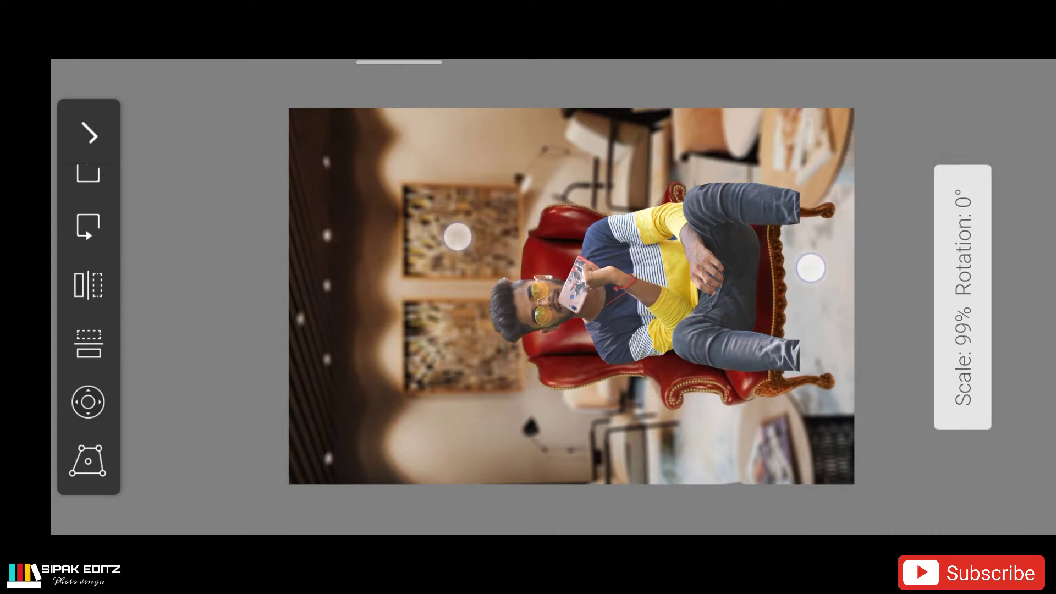
left_click(990, 297)
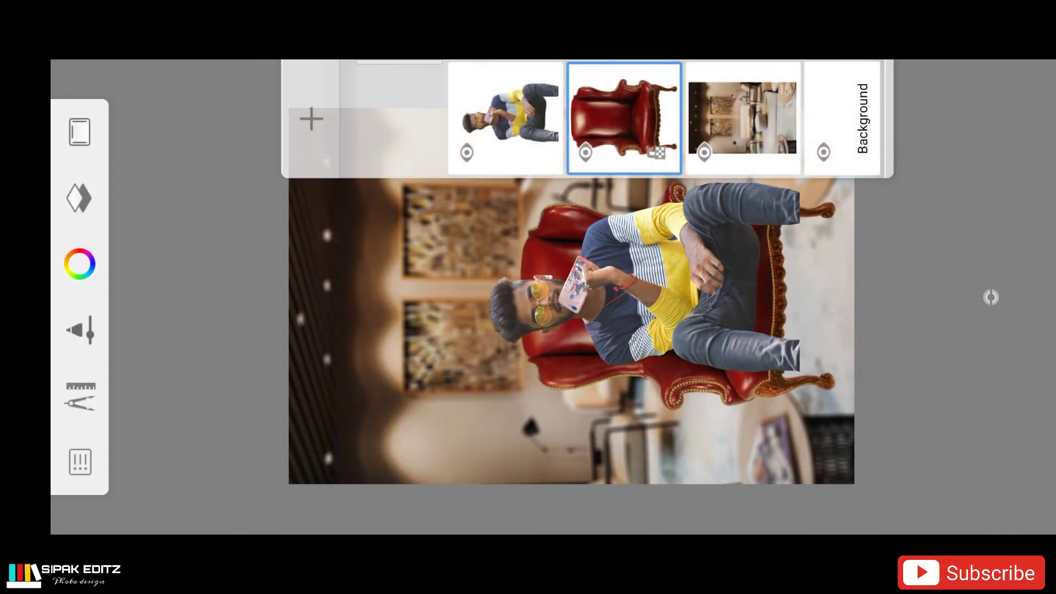
- Transform the man's layer smaller so he sits in the armchair
left_click(503, 116)
left_click(79, 395)
left_click(156, 300)
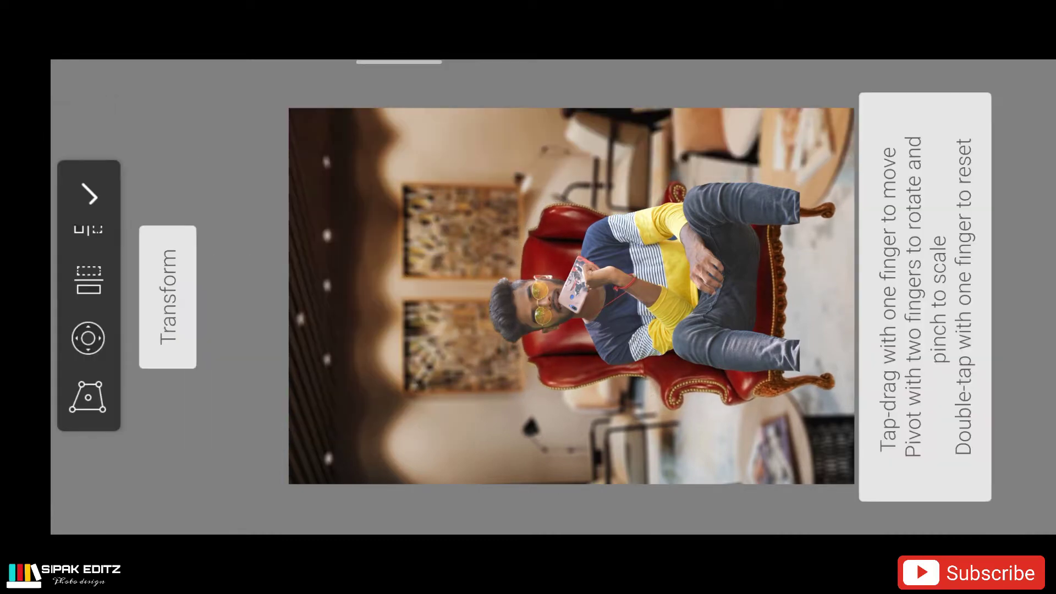
mouse_move(766, 206)
left_mouse_down()
mouse_move(754, 218)
mouse_move(762, 229)
mouse_move(744, 224)
mouse_move(773, 222)
mouse_move(755, 220)
left_mouse_up()
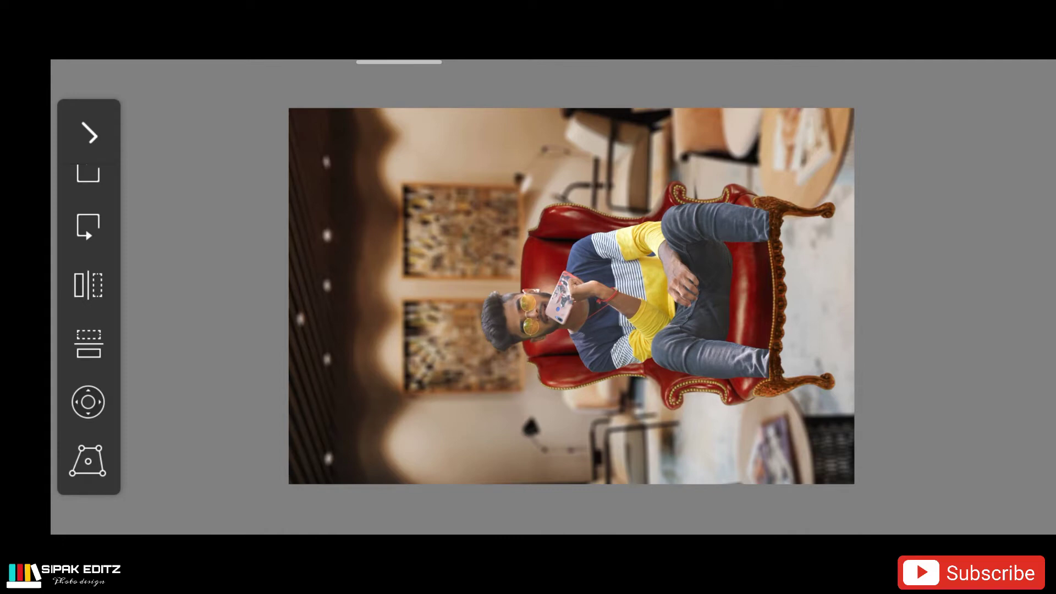
left_click(89, 134)
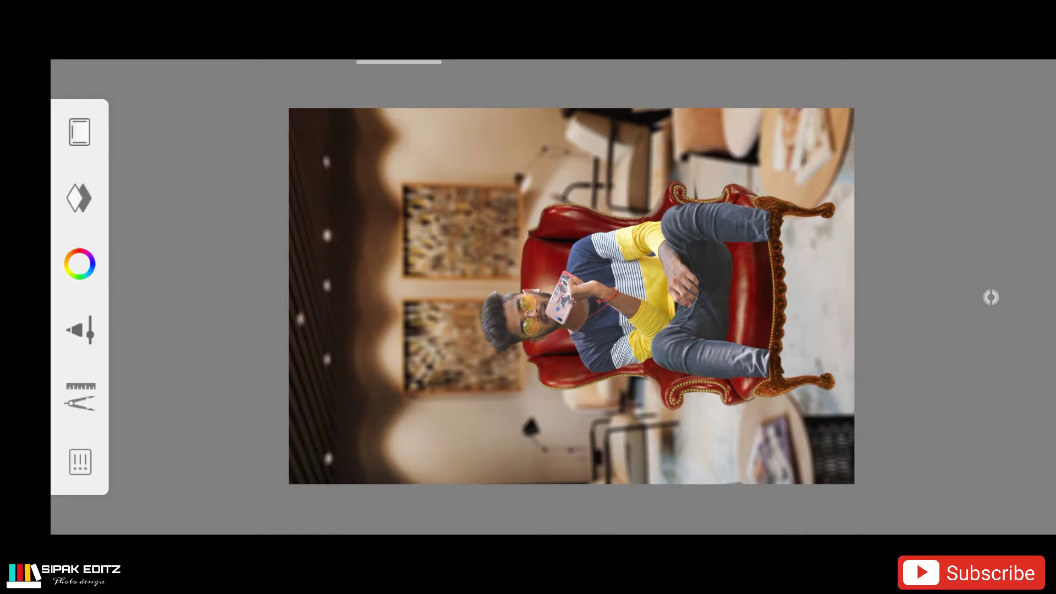
- Import the white round table image from the Picture > happy birthday folder
left_click_drag(846, 260, 834, 264)
left_click(80, 396)
left_click(340, 299)
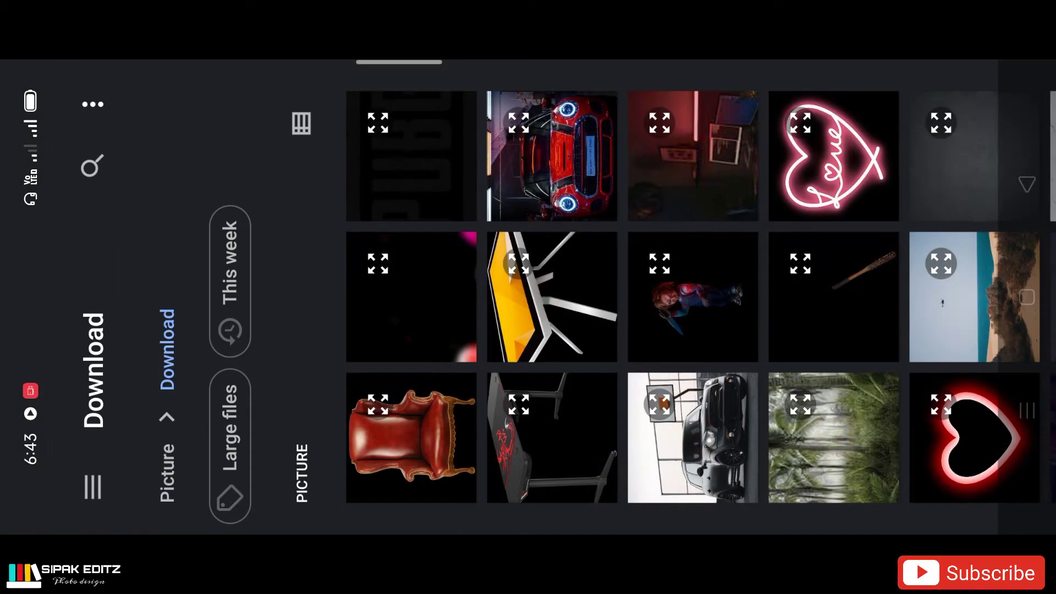
left_click(92, 486)
left_click(238, 278)
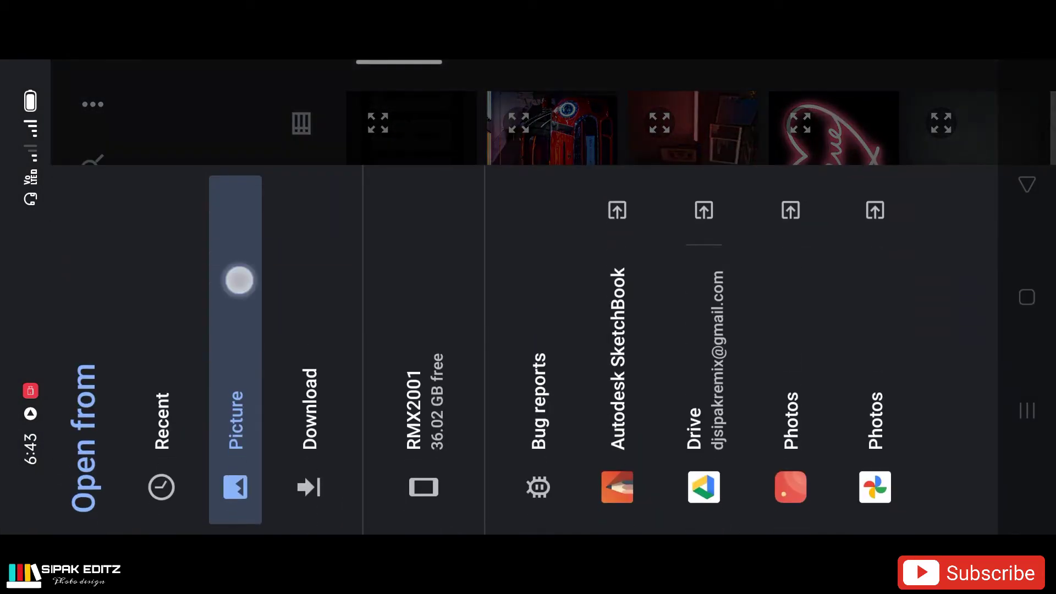
left_click(378, 358)
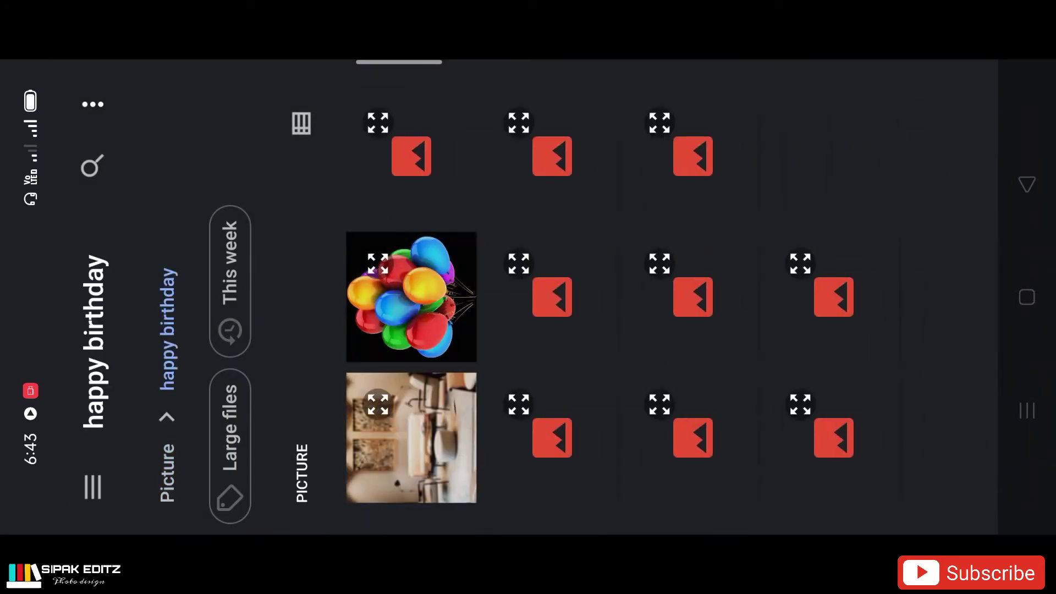
left_click_drag(794, 117, 642, 117)
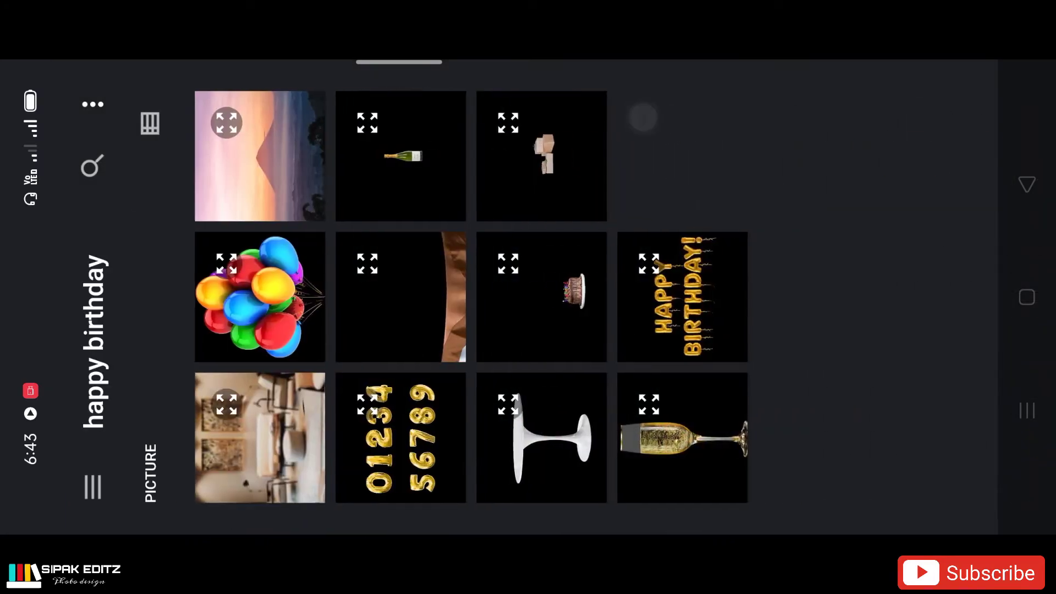
left_click(554, 437)
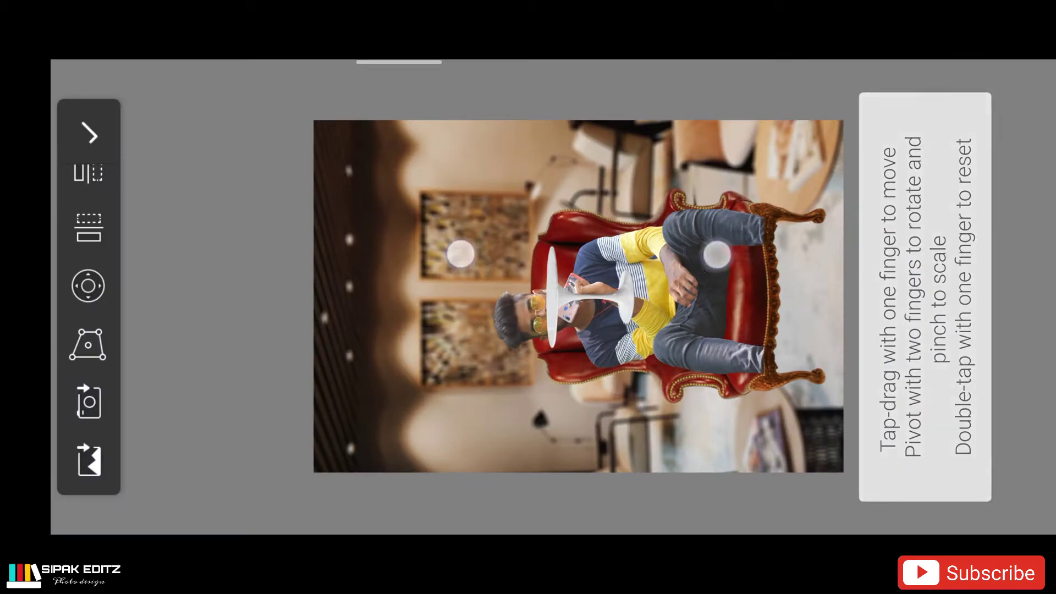
- Enlarge the table to roughly 364% and place it right of the seated man
mouse_move(717, 254)
left_mouse_down()
mouse_move(964, 256)
mouse_move(926, 295)
left_mouse_up()
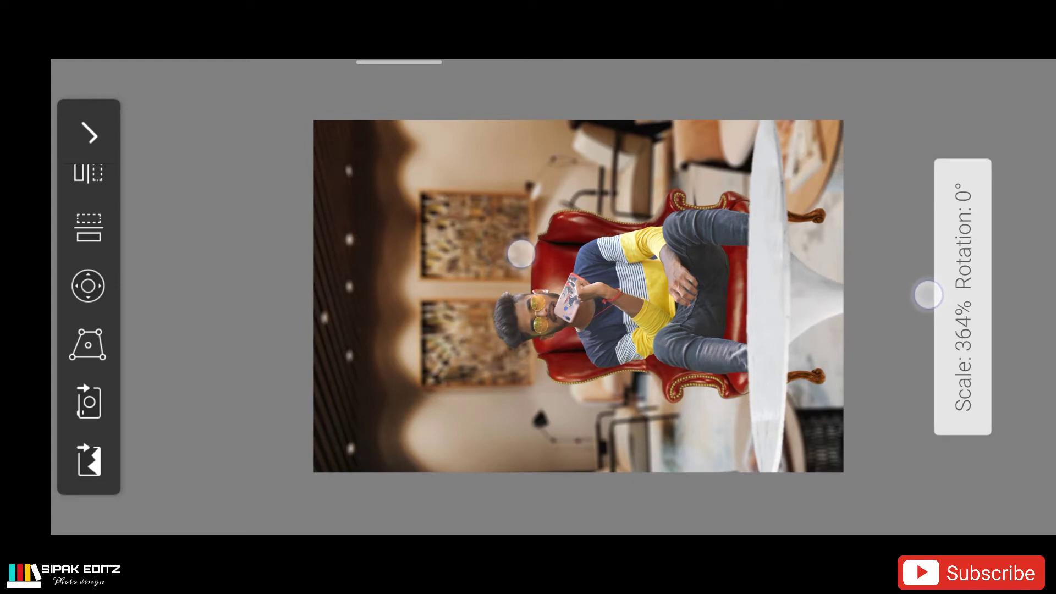
left_click_drag(929, 295, 928, 295)
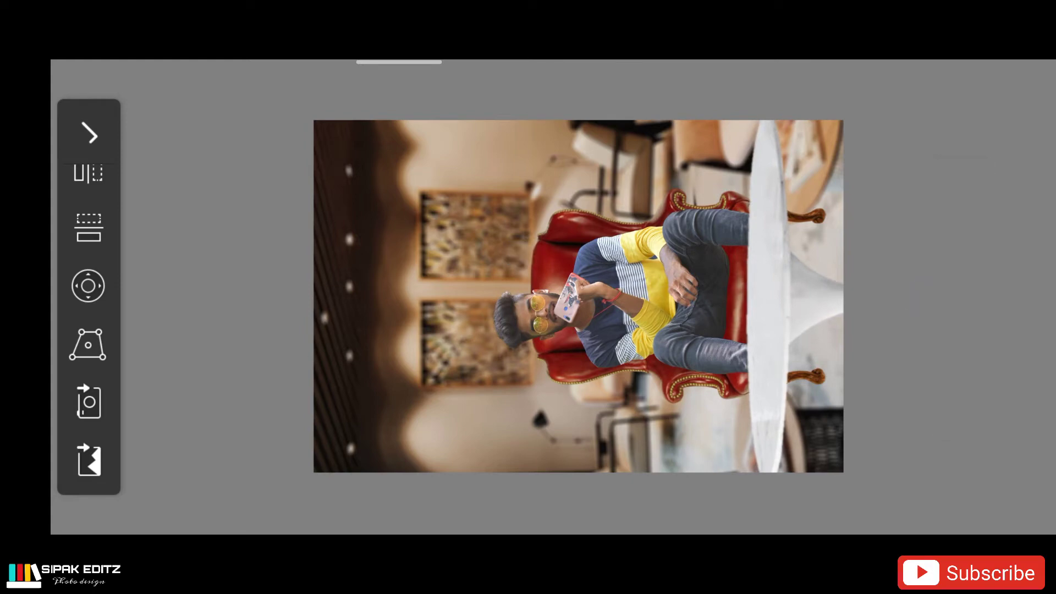
left_click(990, 297)
left_click(80, 396)
left_click(160, 295)
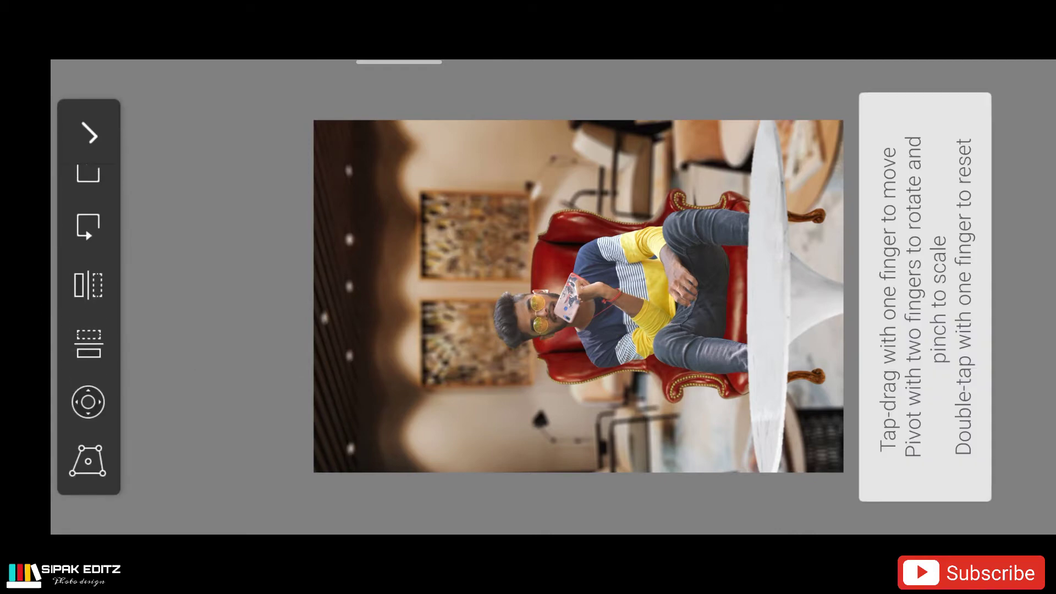
left_click(990, 297)
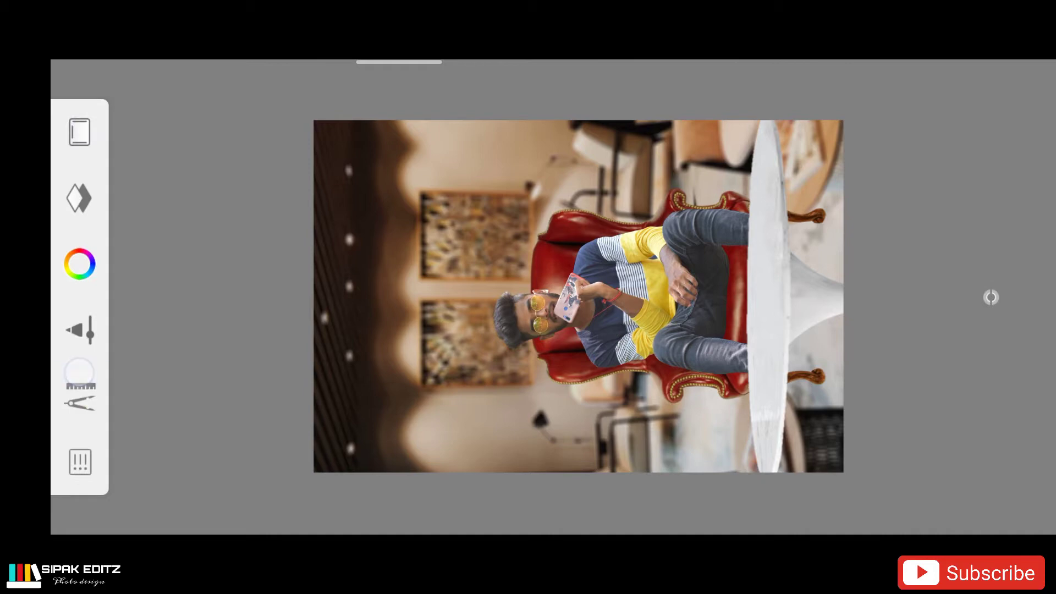
left_click(80, 373)
- Import the brown draped tablecloth and enlarge it to about 256% across the right edge
left_click(340, 300)
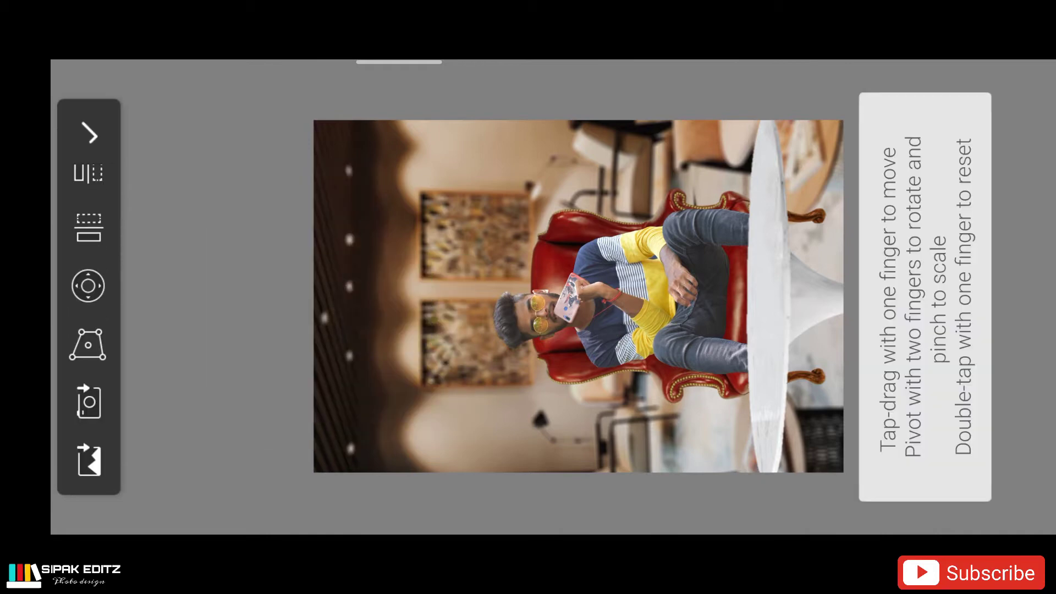
left_click(88, 459)
left_click(589, 292)
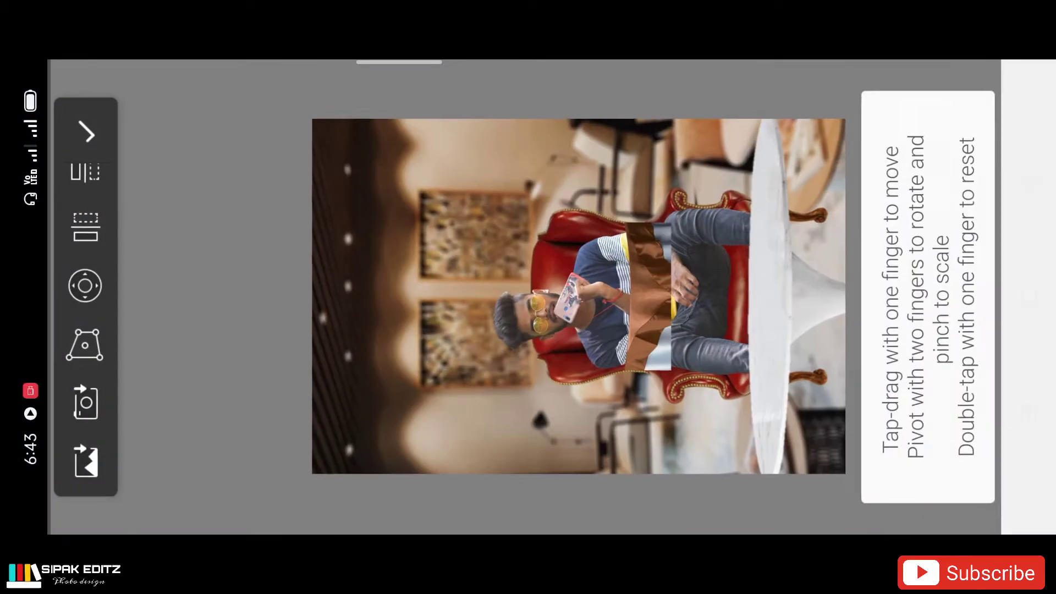
left_click_drag(526, 237, 452, 210)
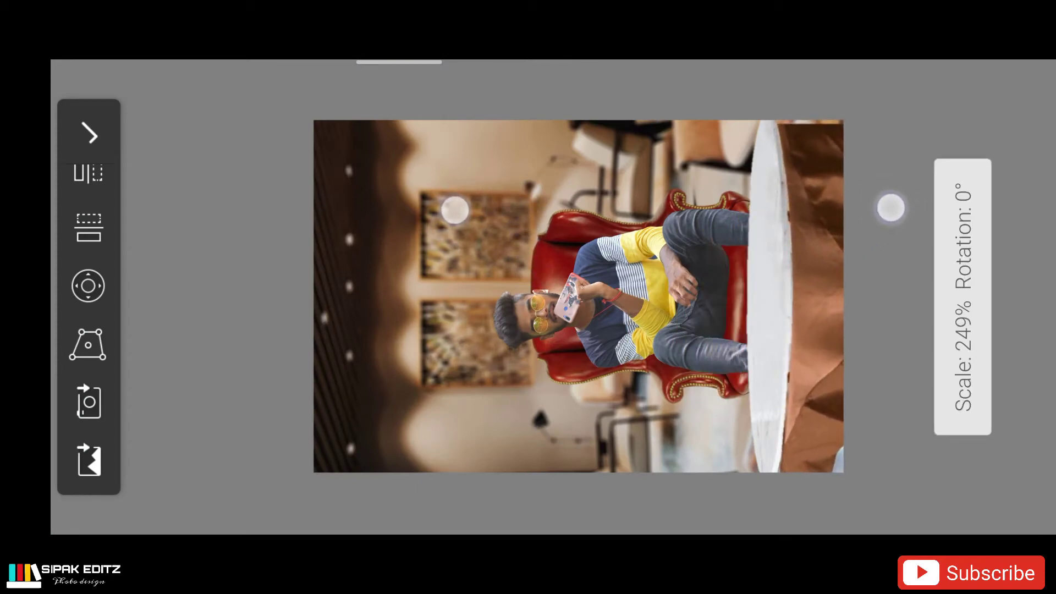
left_click_drag(891, 207, 891, 203)
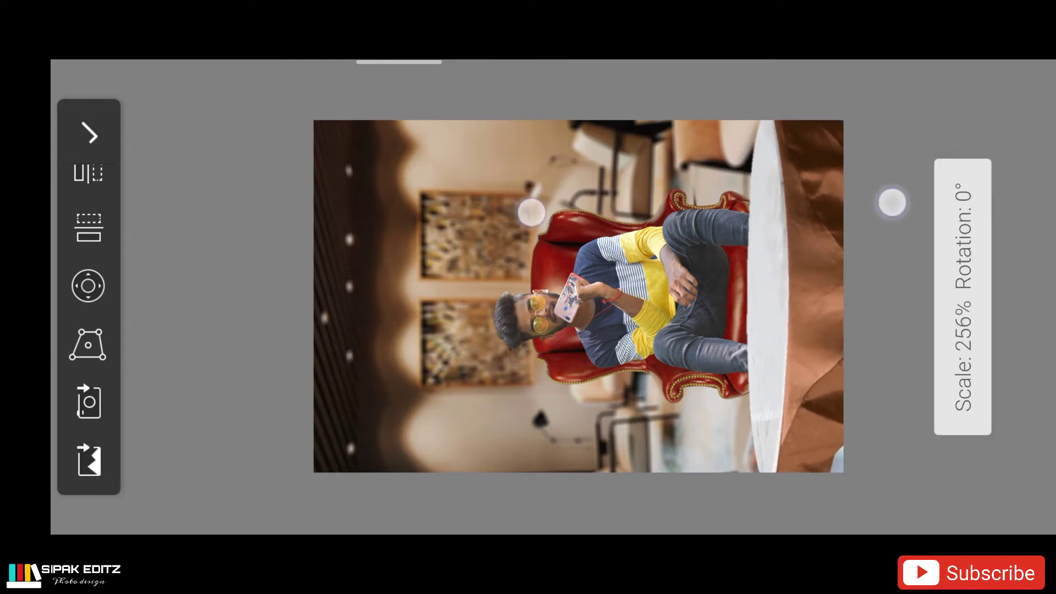
left_click(89, 134)
left_click(75, 385)
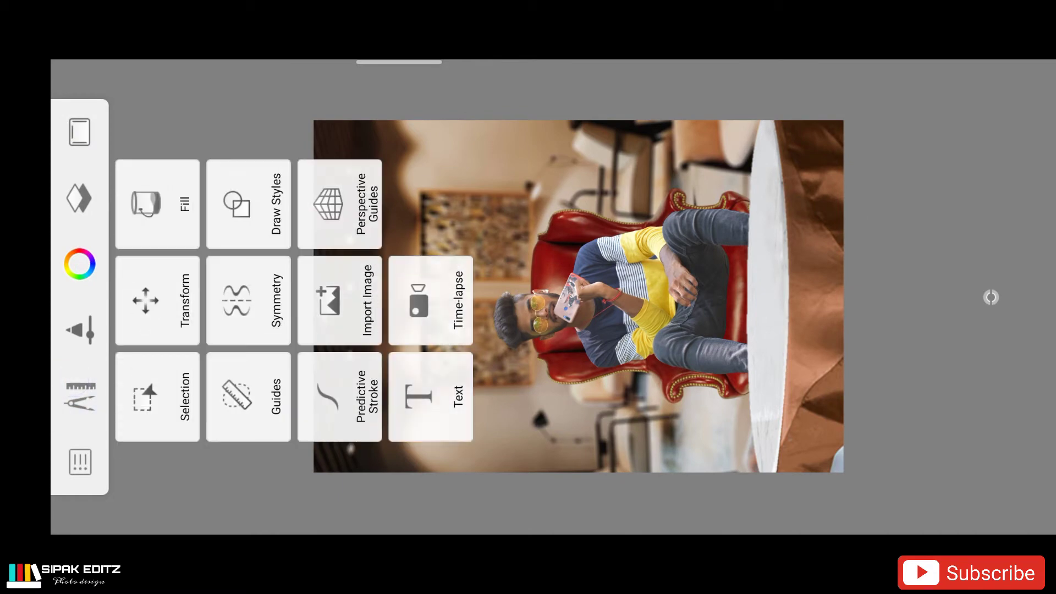
left_click(340, 253)
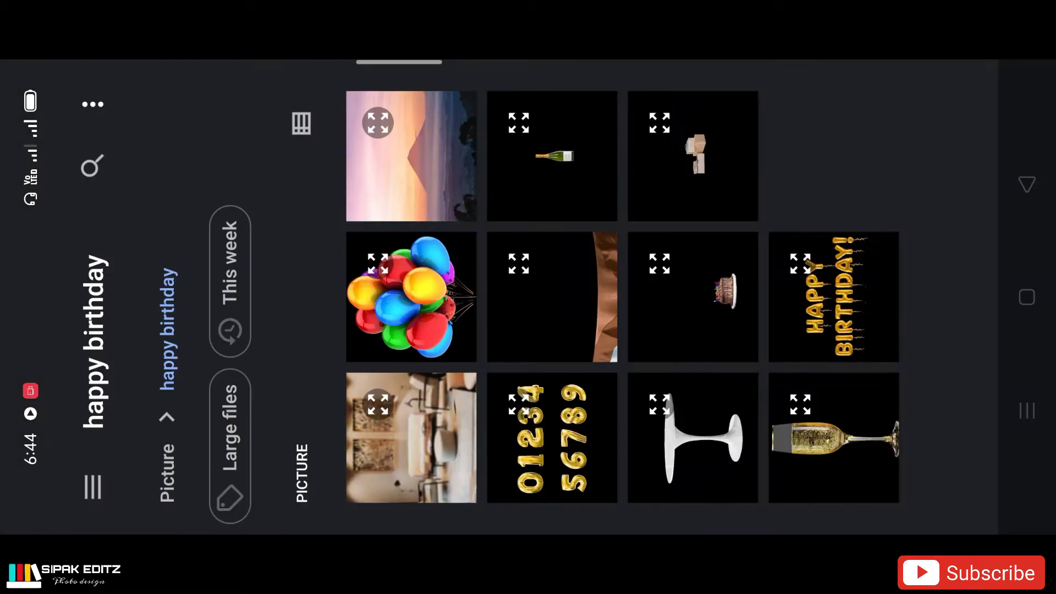
- Place the champagne glass on the white table, shrunk to about 68%
left_click_drag(644, 163, 525, 162)
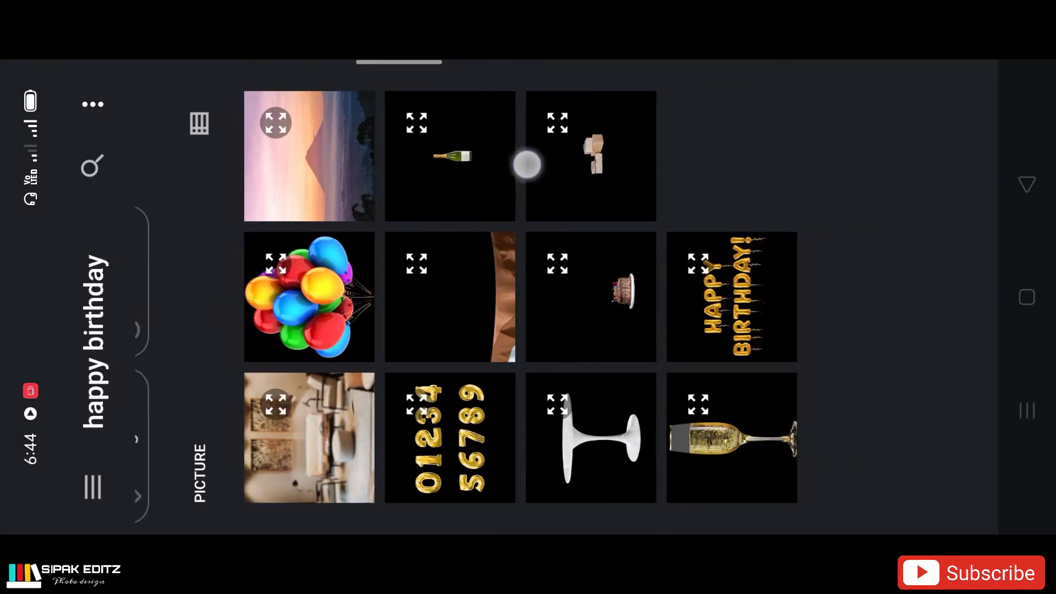
left_click(708, 442)
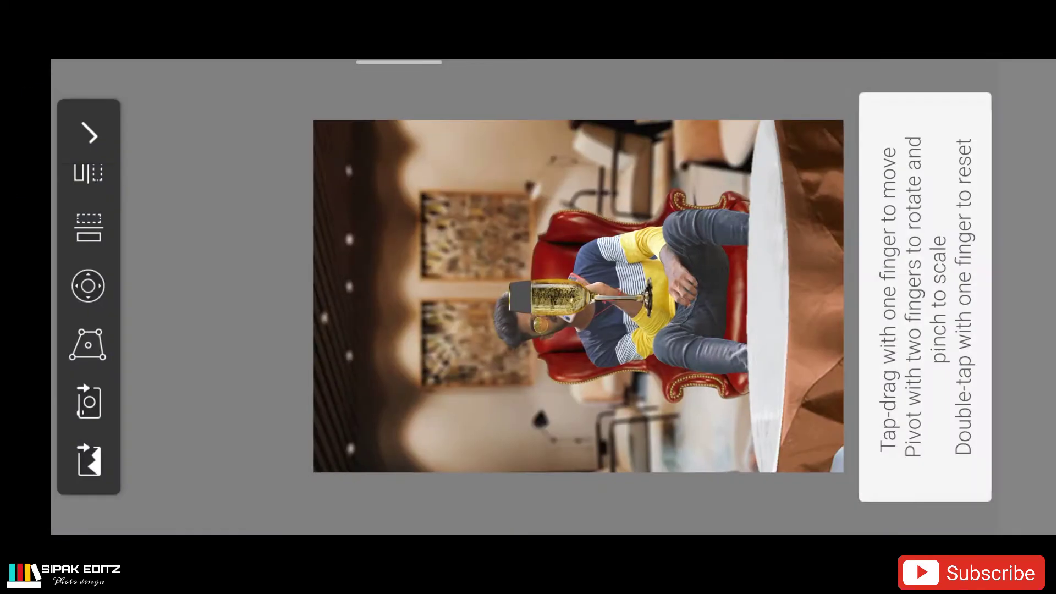
mouse_move(448, 207)
left_mouse_down()
mouse_move(602, 325)
mouse_move(627, 358)
left_mouse_up()
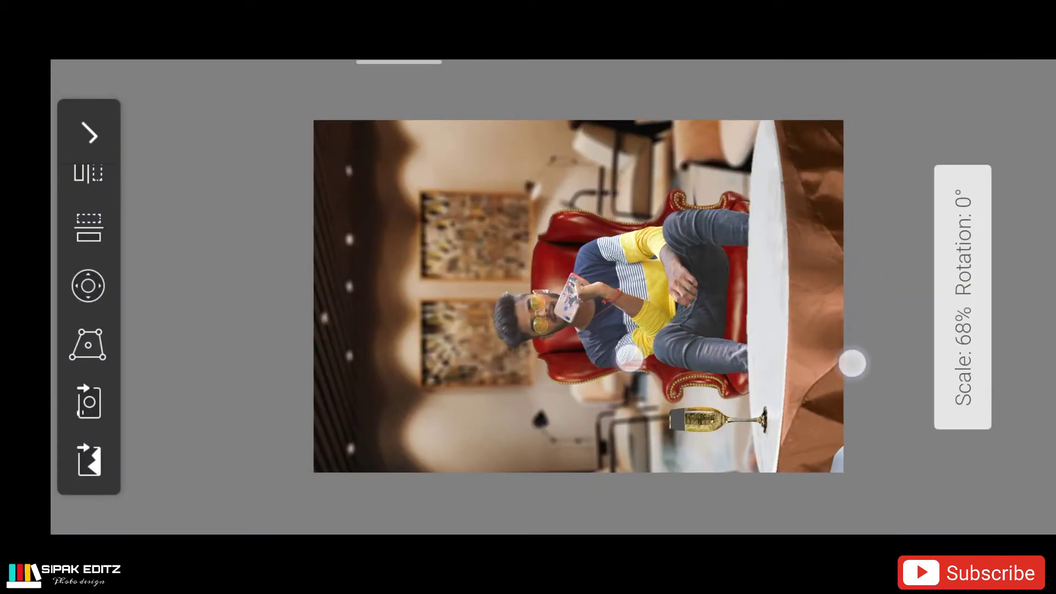
left_click(89, 135)
- Import the birthday cake picture and enlarge it to about 196%
left_click(80, 396)
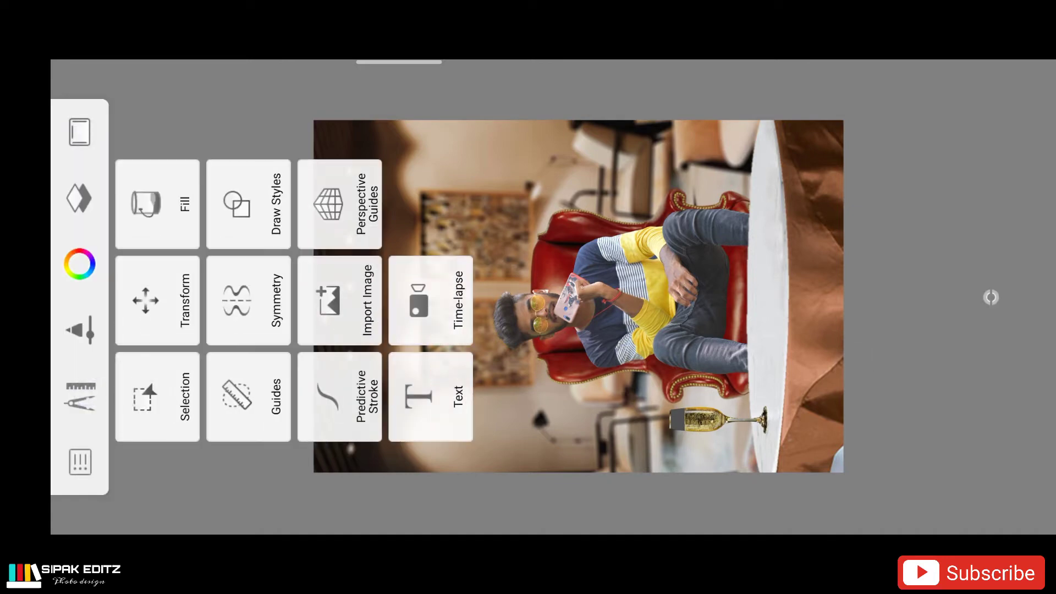
left_click(339, 300)
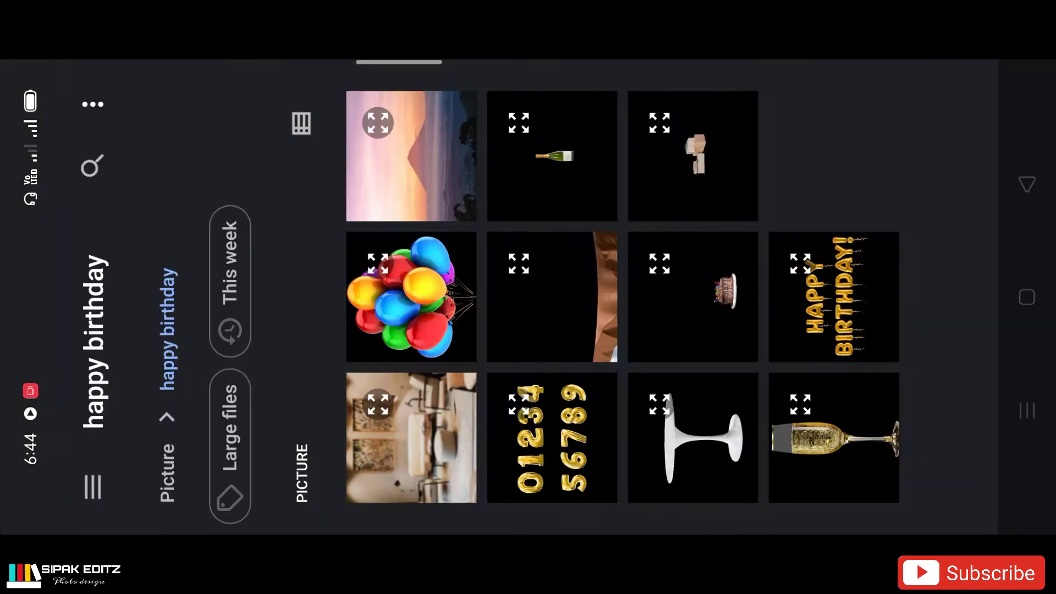
left_click(710, 310)
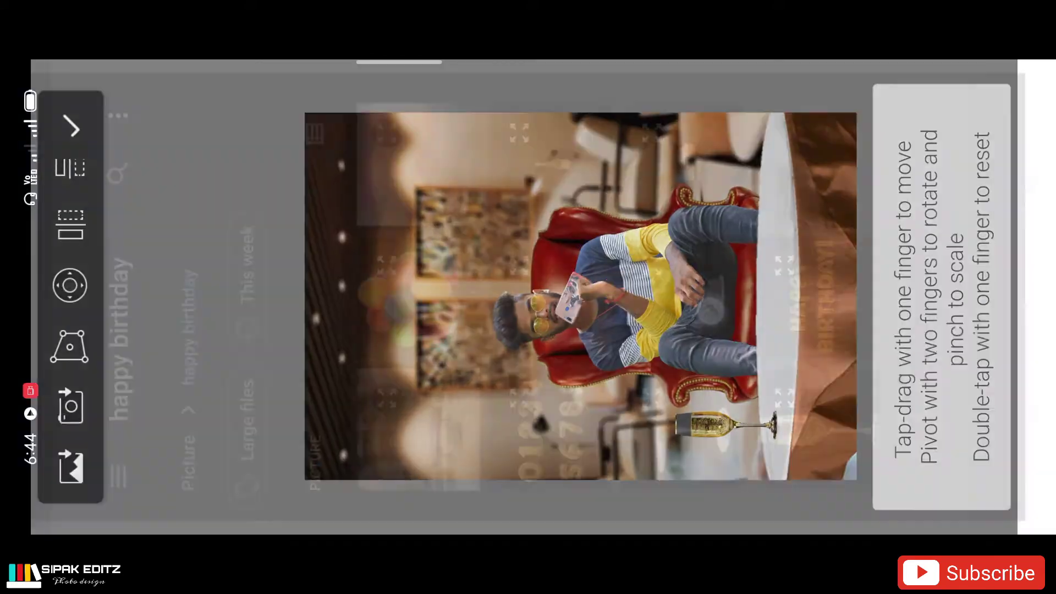
left_click_drag(825, 217, 974, 209)
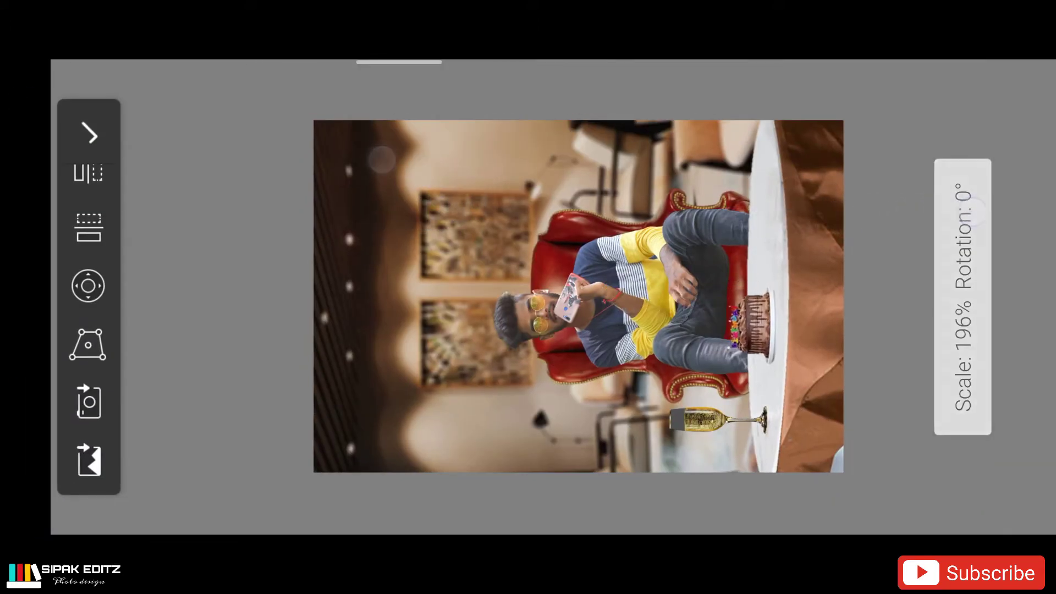
- Enlarge the cake to about 228% and set it on the table before the man
left_click_drag(880, 252, 892, 256)
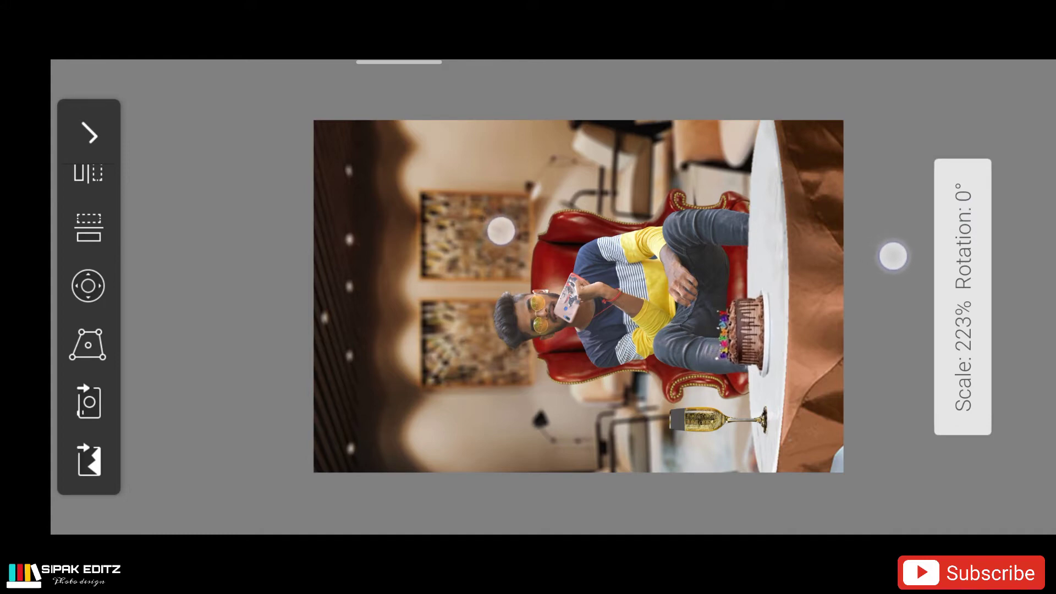
left_click_drag(887, 264, 884, 247)
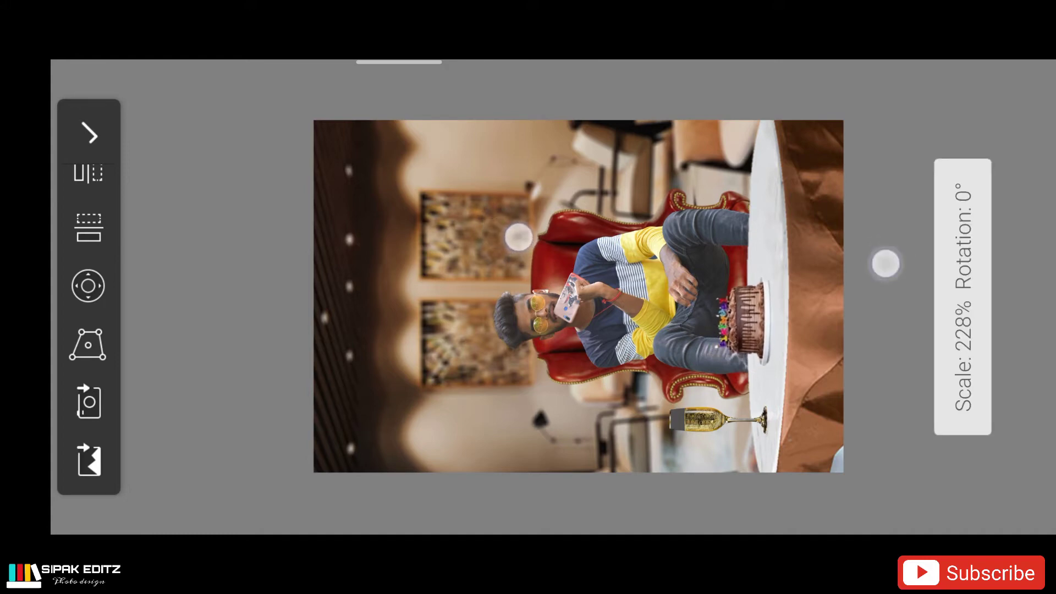
left_click(83, 112)
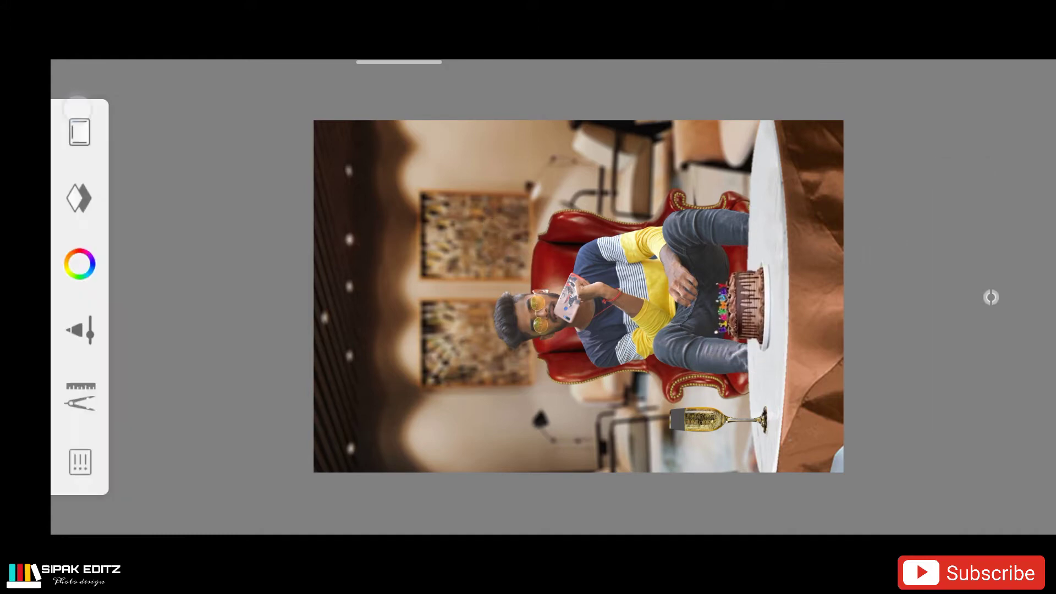
- Import the champagne bottle and enlarge it beside the glass on the table
left_click(80, 397)
left_click(359, 302)
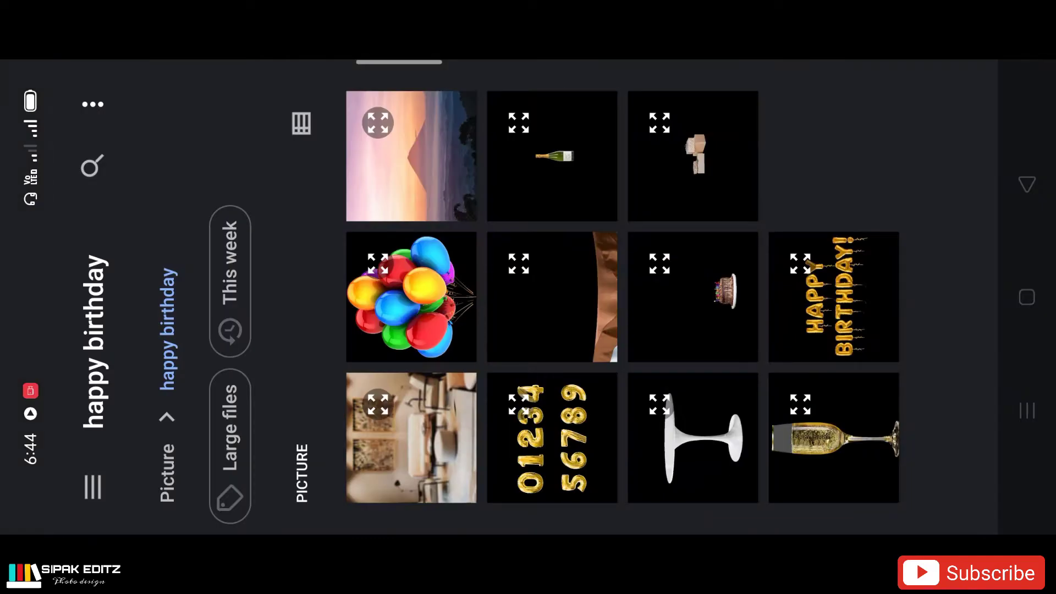
scroll(621, 297, "down", 2)
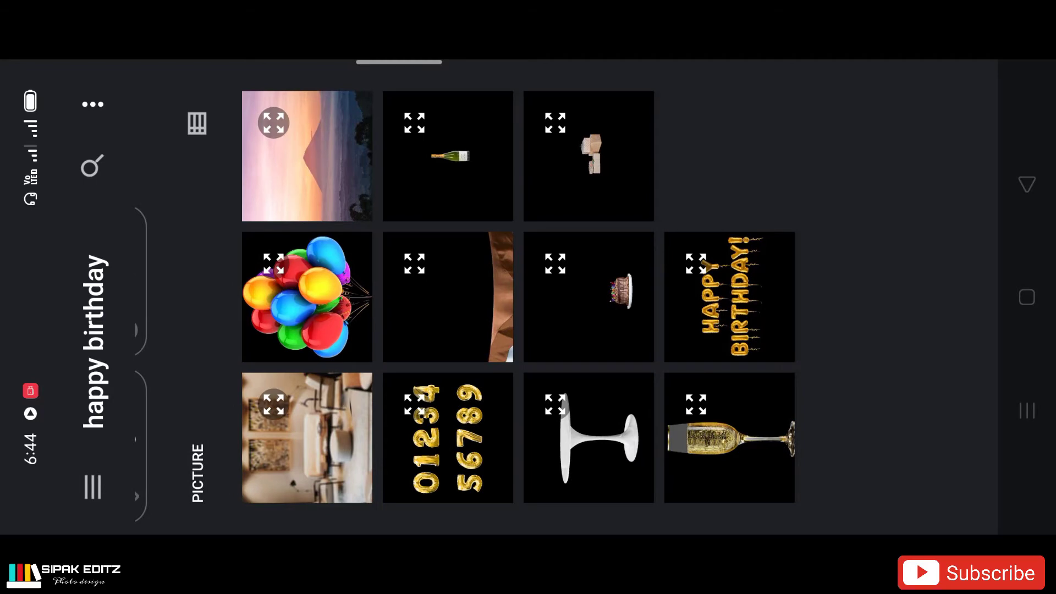
left_click(470, 164)
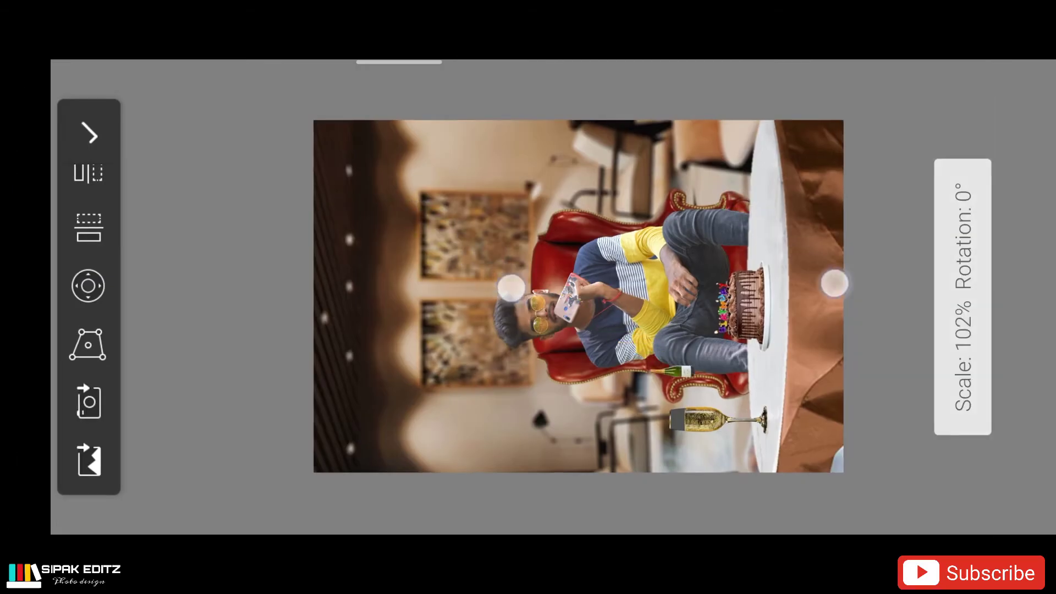
left_click_drag(892, 317, 934, 285)
left_click(89, 133)
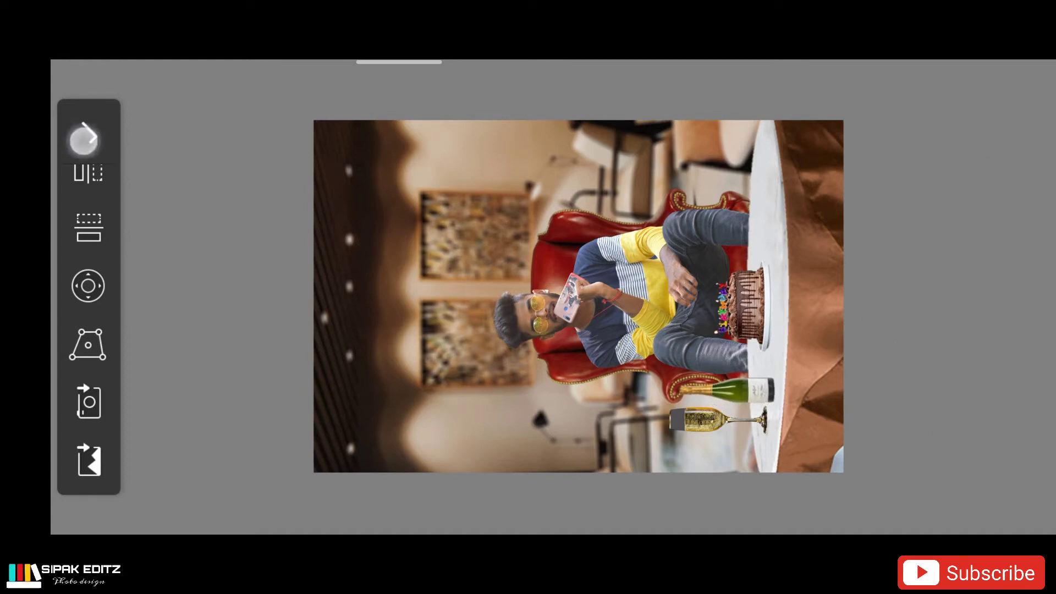
left_click(80, 198)
left_click(80, 395)
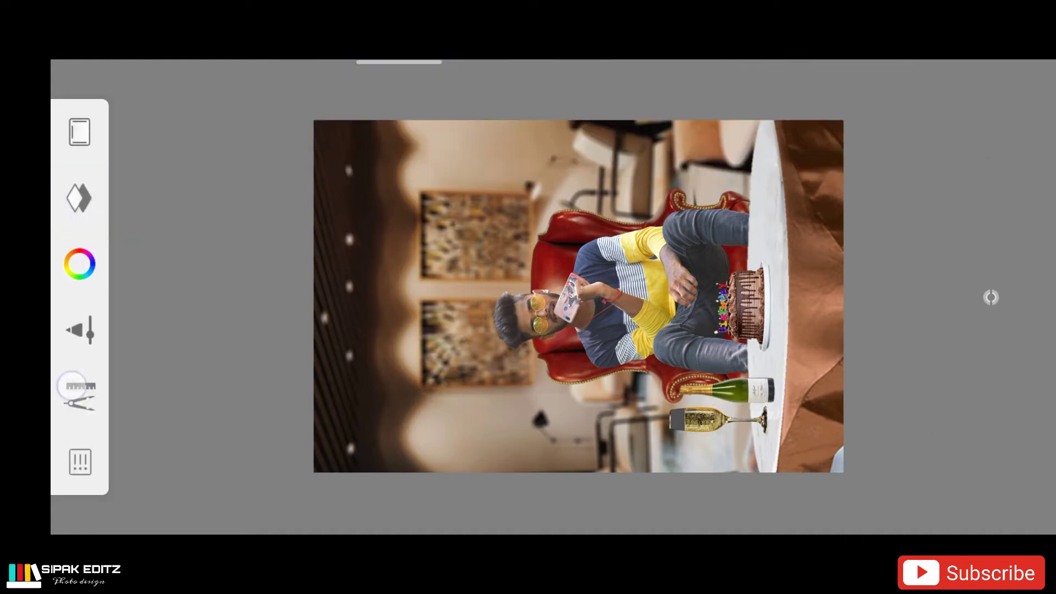
left_click(322, 291)
- Import the gift boxes, enlarge them to about 187%, and place them at the table's far end
left_click(168, 297)
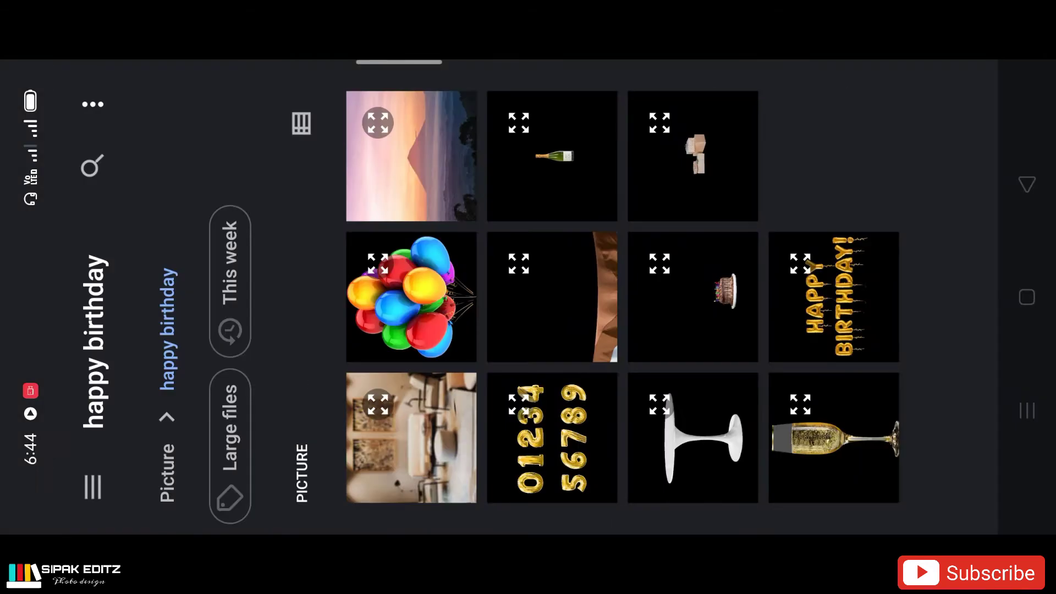
left_click(552, 297)
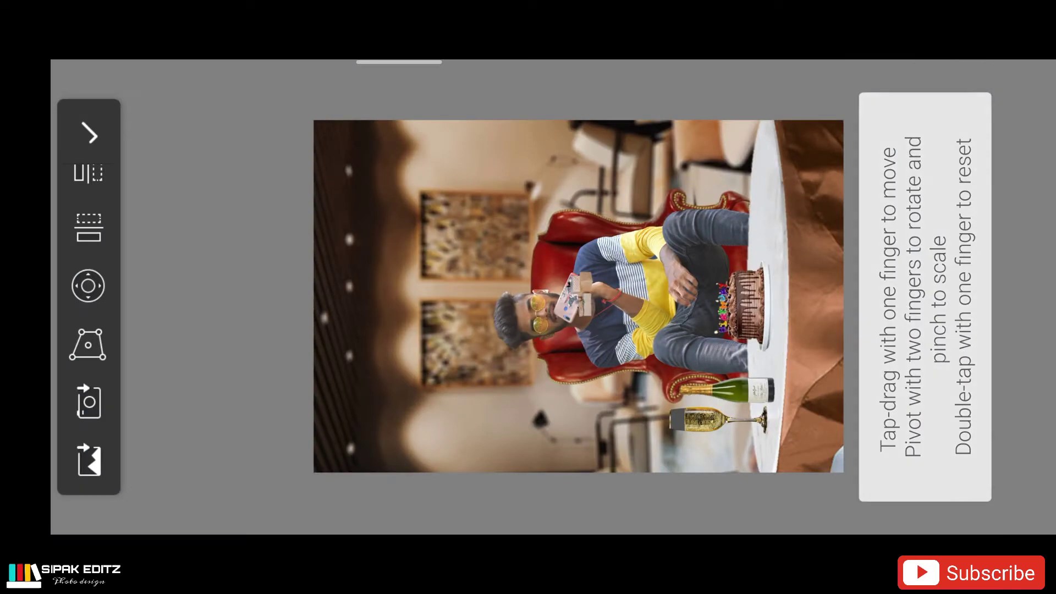
left_click_drag(817, 197, 906, 177)
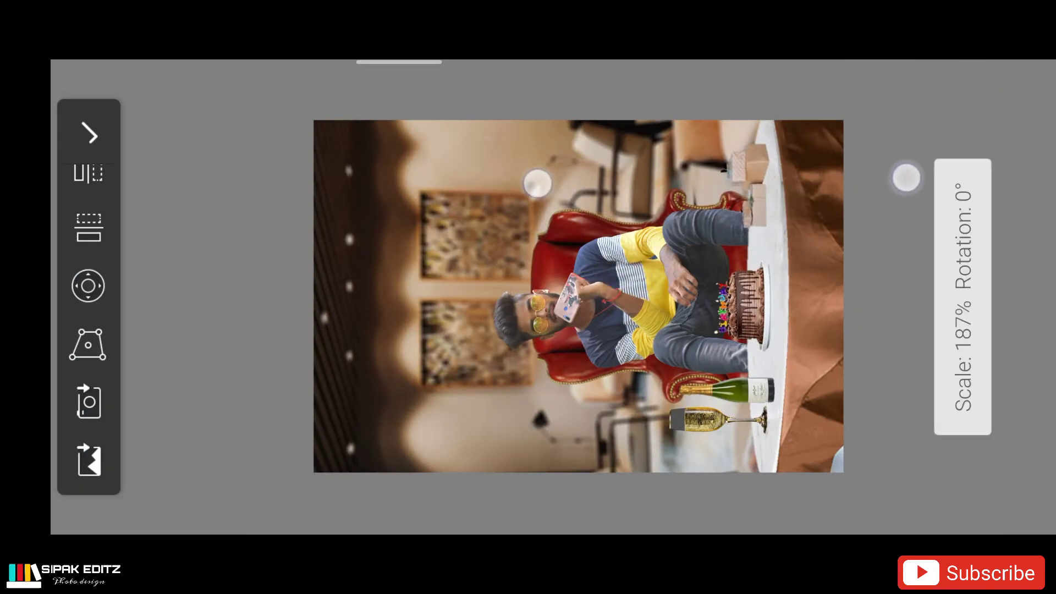
left_click(104, 132)
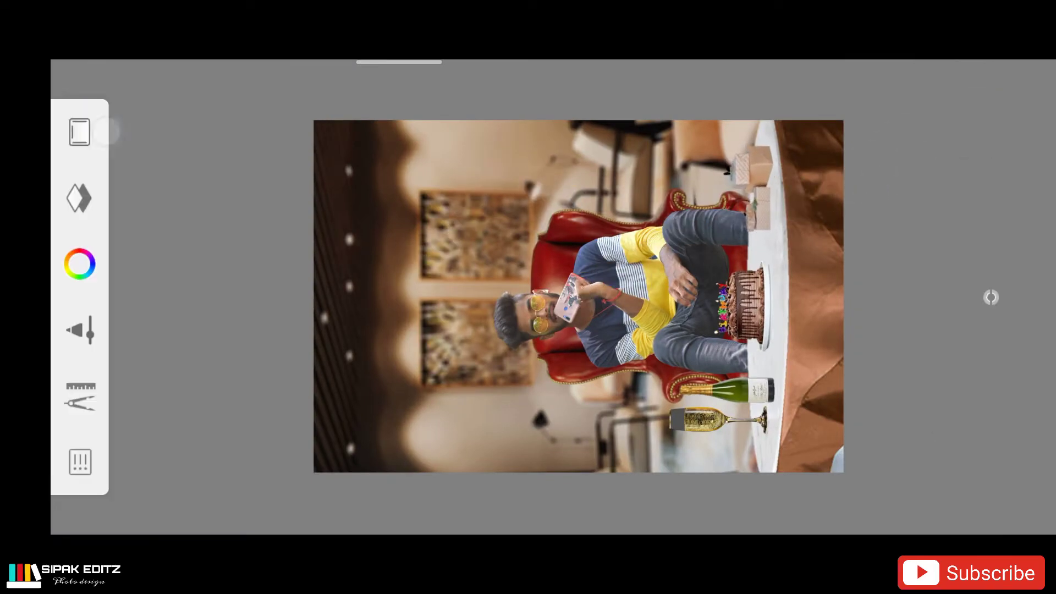
left_click_drag(399, 61, 399, 175)
left_click_drag(770, 118, 330, 118)
- Move the empty layer past the man's layer and set the Airbrush to size 255, 34% flow
left_click_drag(706, 118, 825, 119)
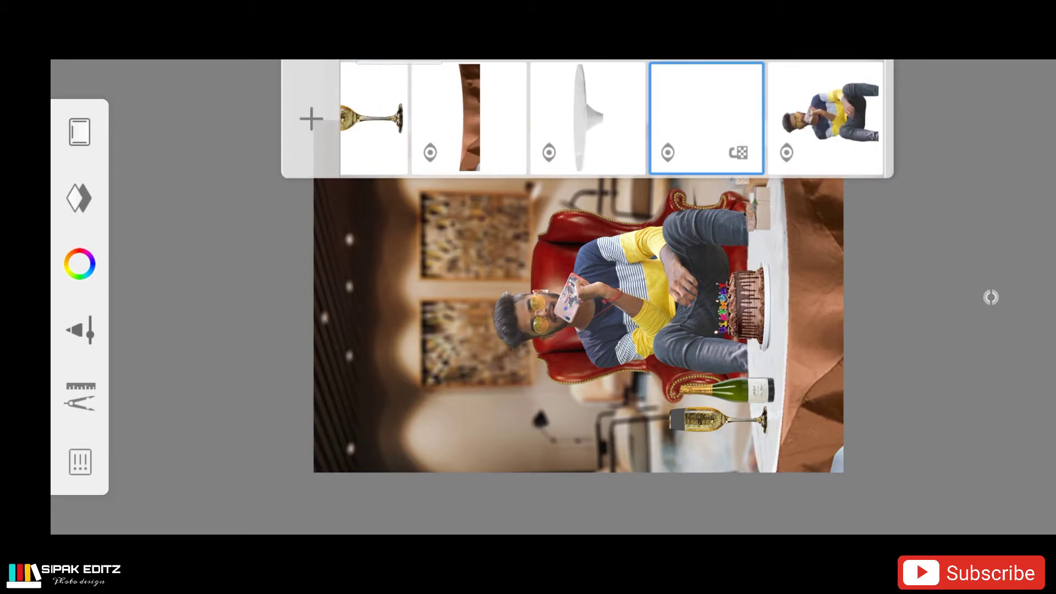
mouse_move(701, 103)
left_mouse_down()
mouse_move(825, 103)
mouse_move(513, 84)
left_mouse_up()
left_click(80, 330)
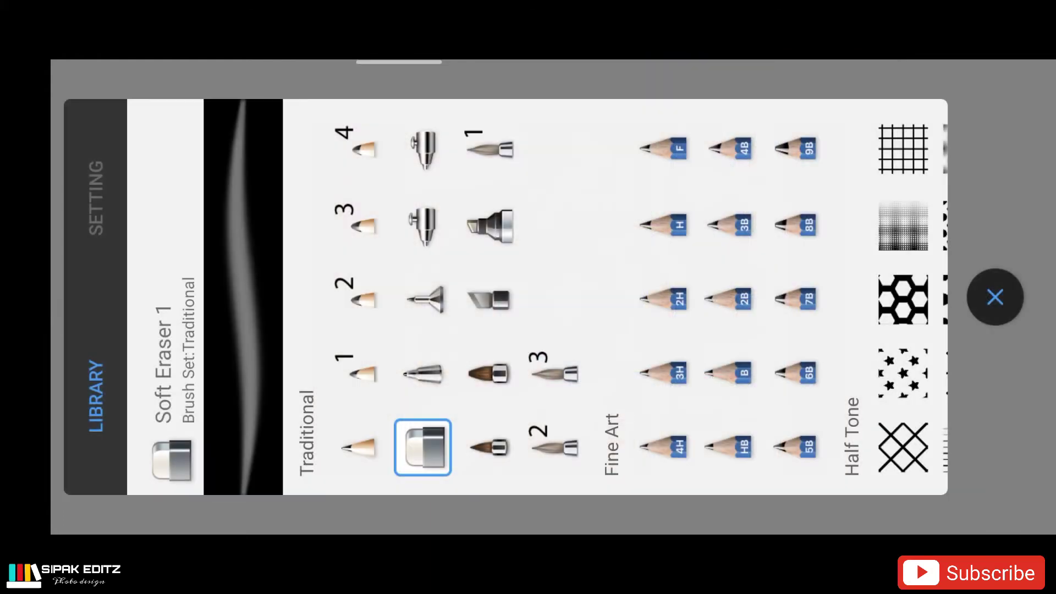
left_click_drag(694, 367, 870, 308)
left_click(598, 373)
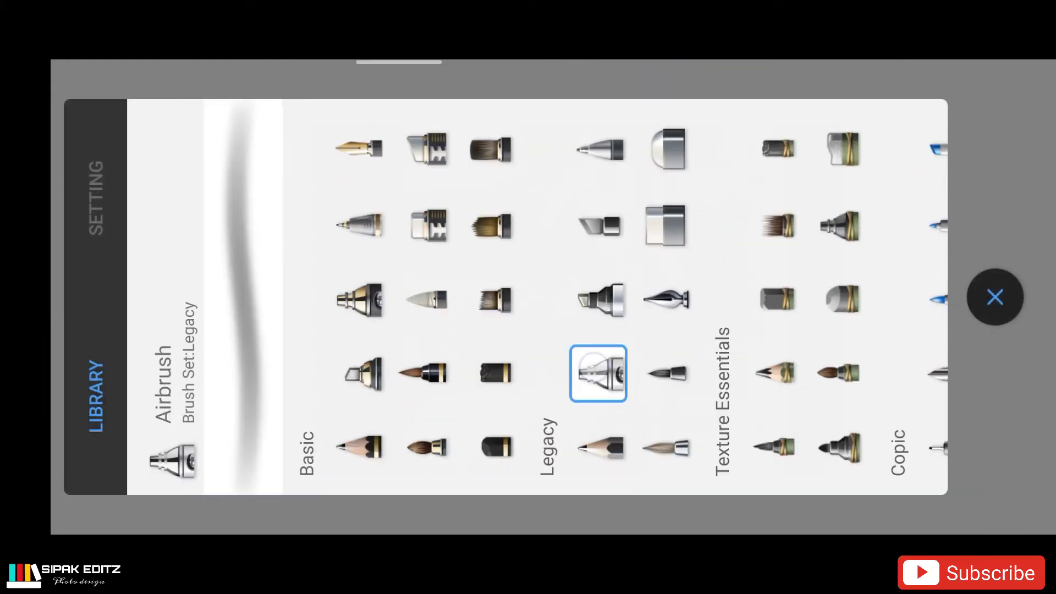
left_click(79, 166)
mouse_move(463, 253)
left_mouse_down()
mouse_move(513, 395)
mouse_move(592, 356)
left_mouse_up()
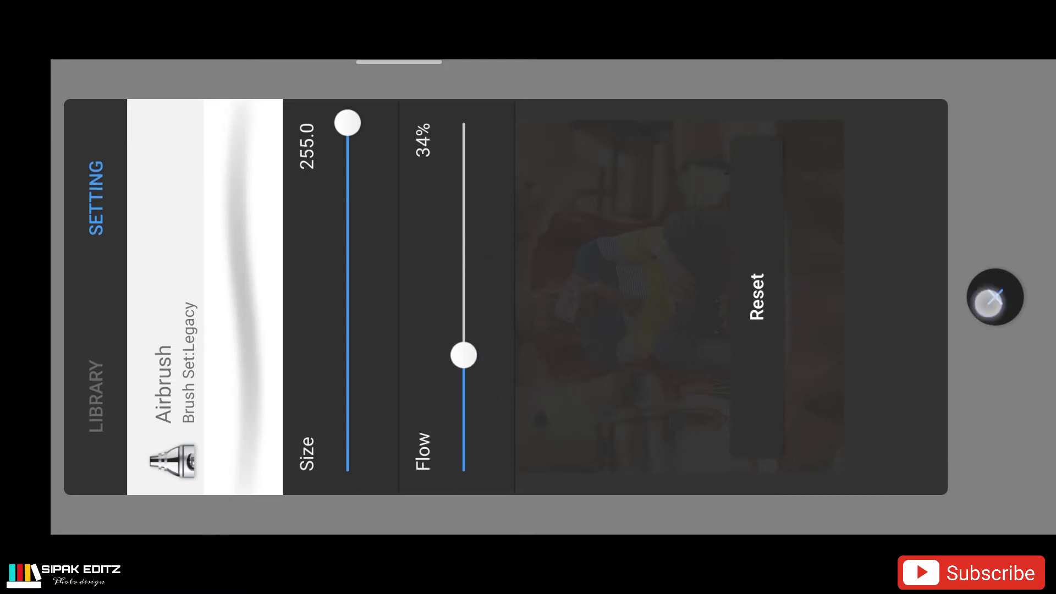
left_click(988, 304)
- Zoom around the canvas and recheck the Airbrush size 255 and 34% flow settings
scroll(632, 258, "up", 5)
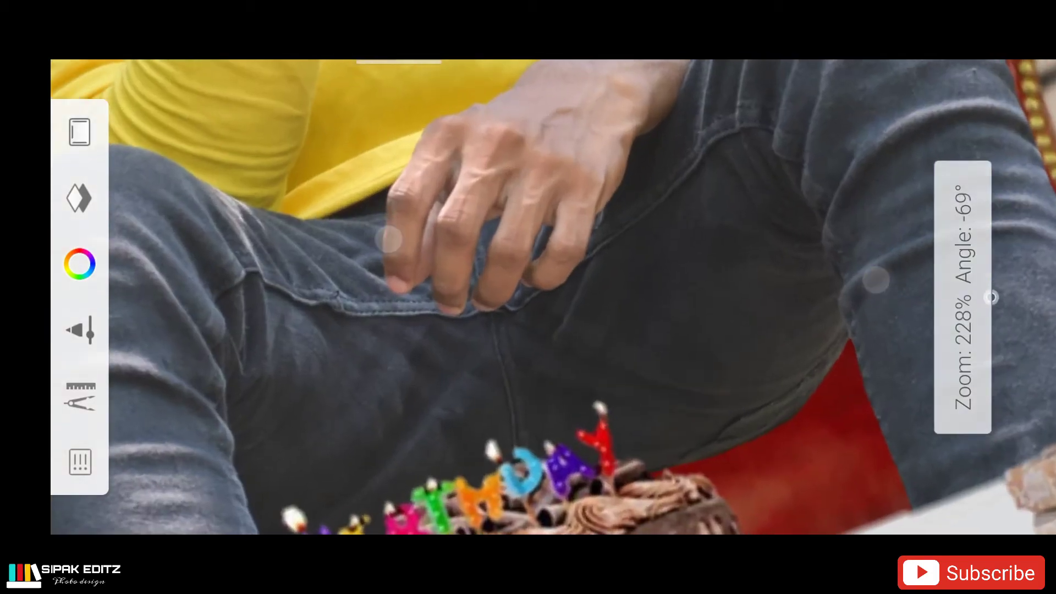
scroll(633, 258, "up", 2)
scroll(632, 274, "up", 3)
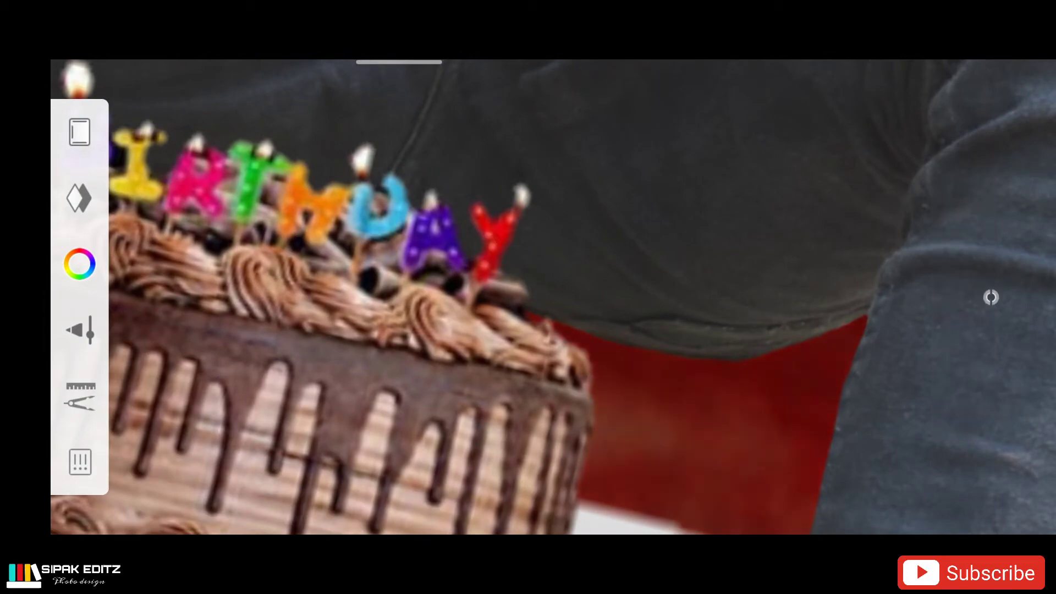
scroll(632, 275, "down", 3)
scroll(758, 244, "down", 2)
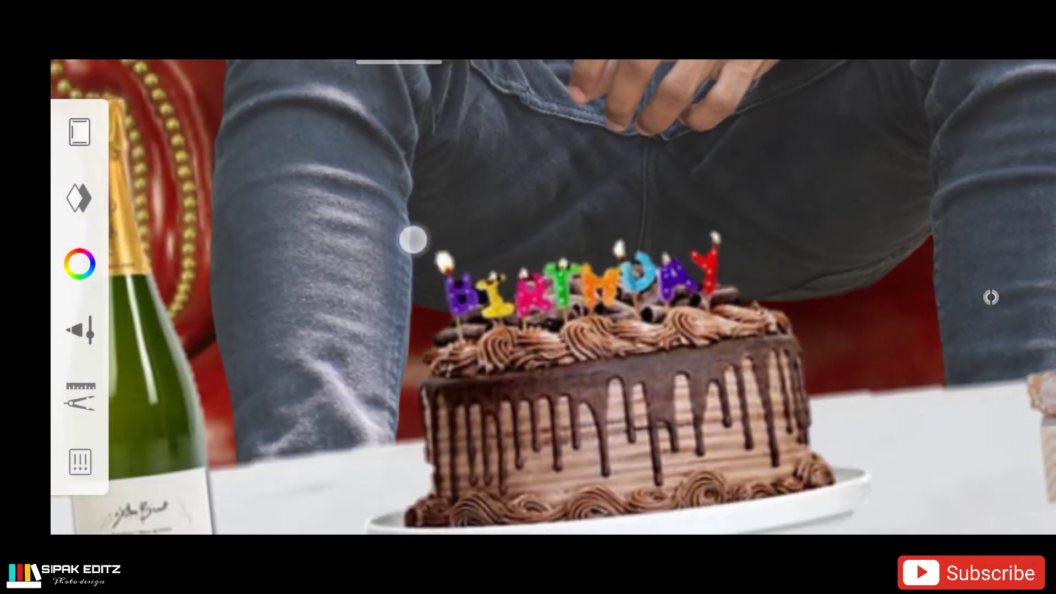
scroll(413, 240, "down", 2)
scroll(456, 258, "down", 1)
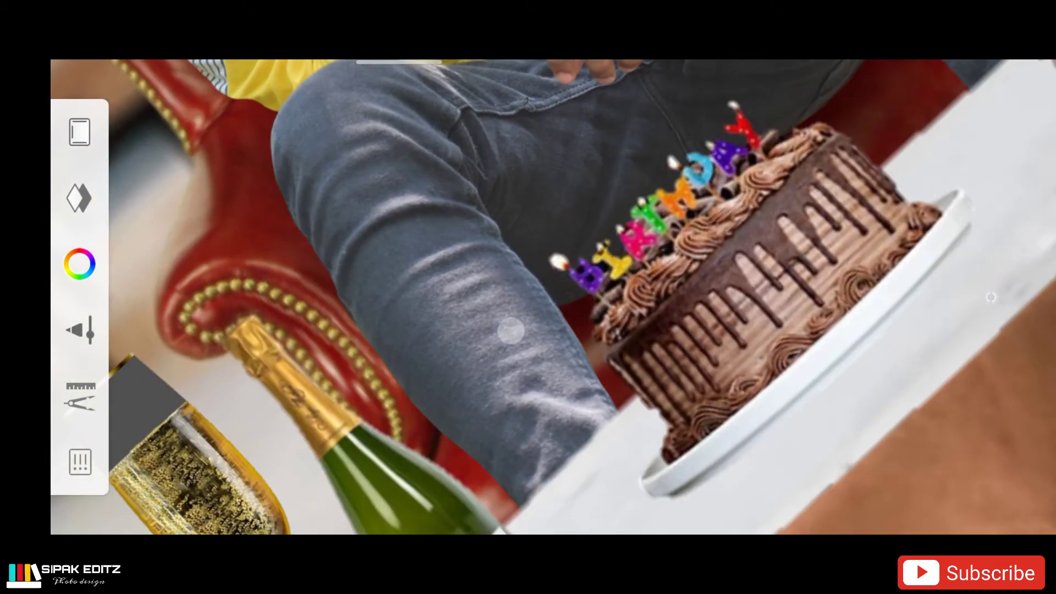
scroll(511, 329, "down", 2)
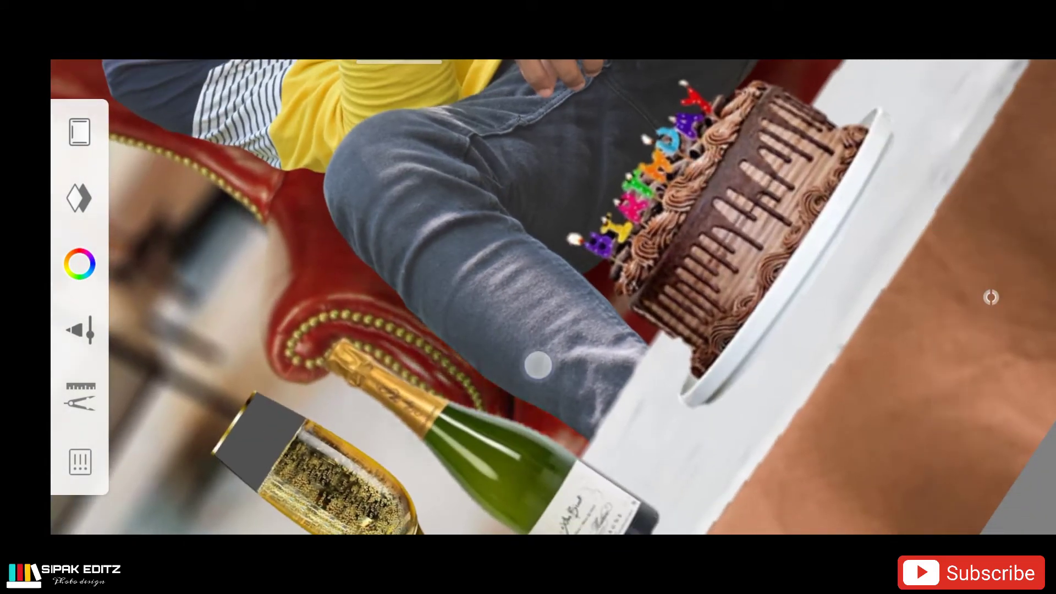
left_click(990, 297)
left_click(968, 326)
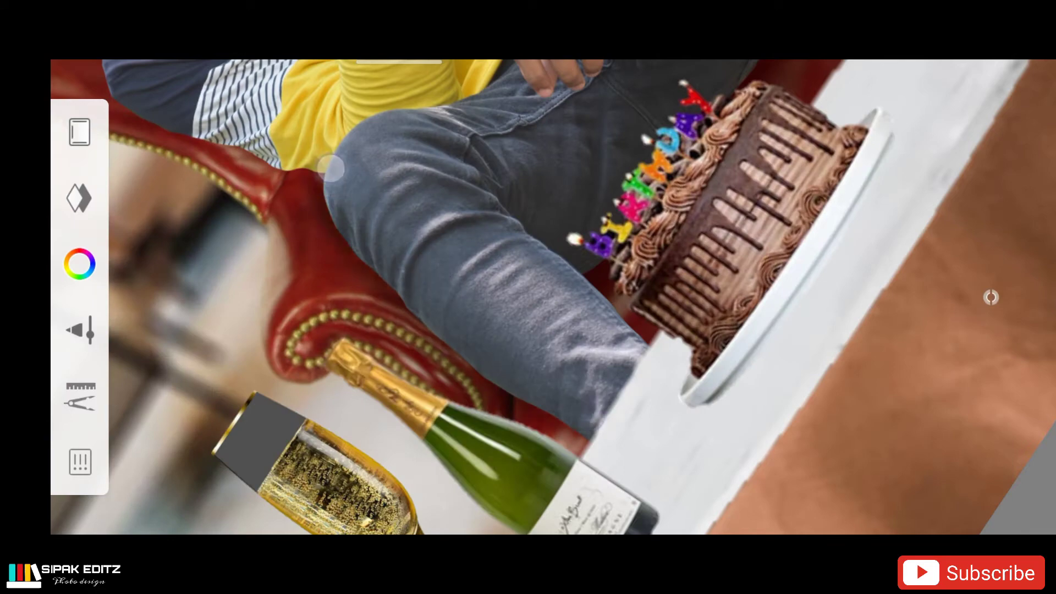
- Rotate and zoom over the shirt, face, gifts and cake, then zoom out to the whole scene
scroll(459, 198, "down", 2)
scroll(556, 209, "up", 2)
scroll(575, 220, "up", 3)
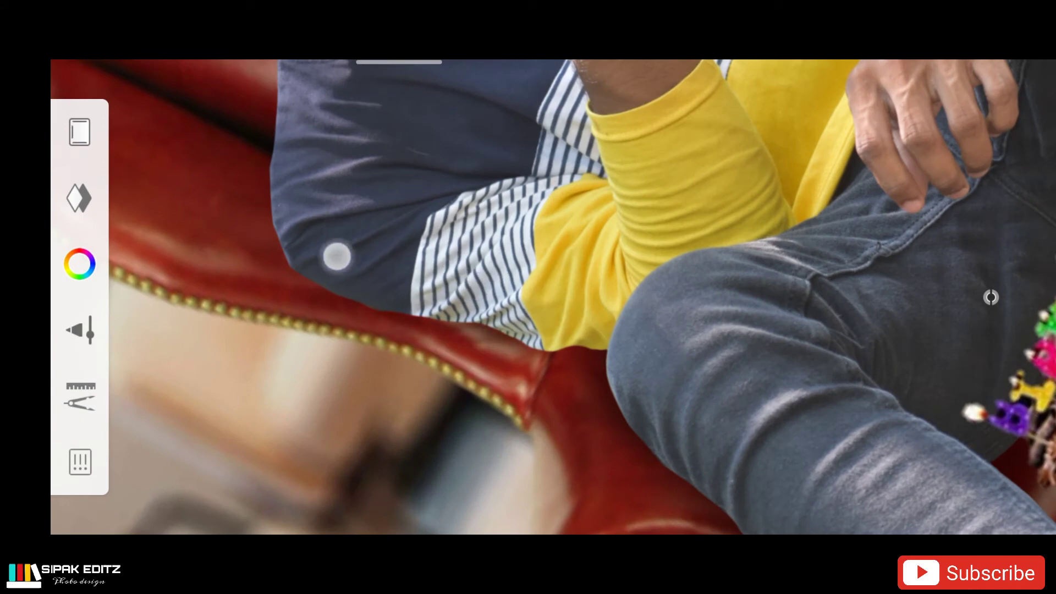
scroll(552, 297, "down", 5)
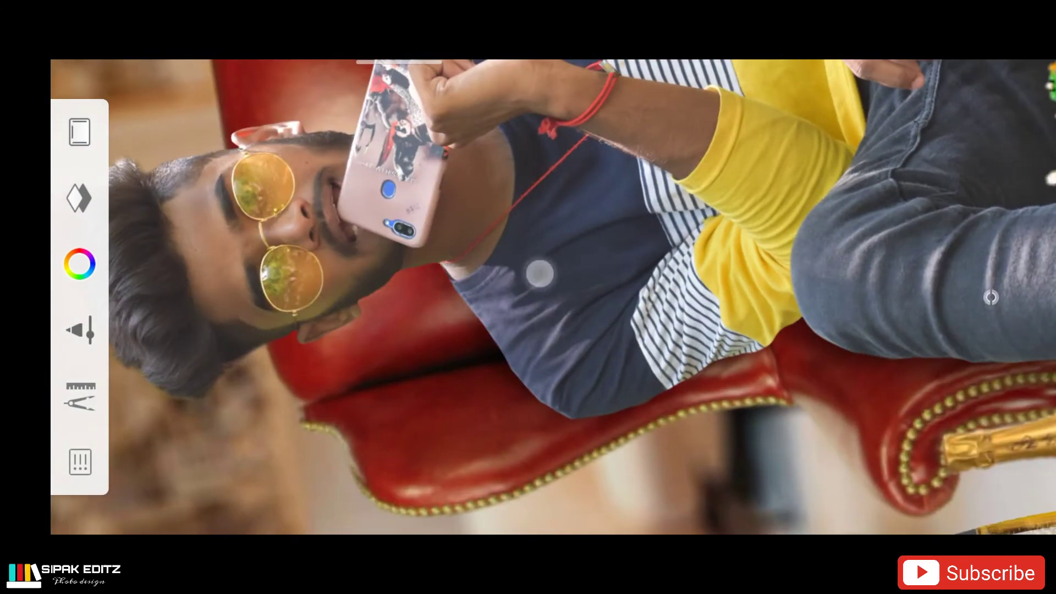
mouse_move(599, 376)
left_mouse_down()
mouse_move(517, 197)
mouse_move(518, 281)
mouse_move(563, 364)
mouse_move(488, 311)
left_mouse_up()
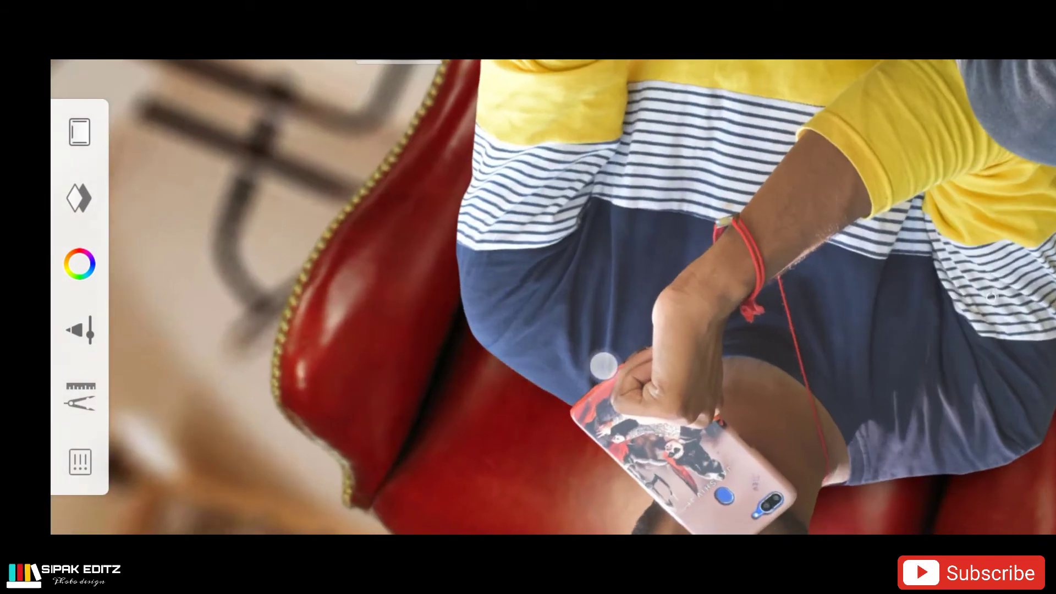
left_click_drag(452, 229, 509, 218)
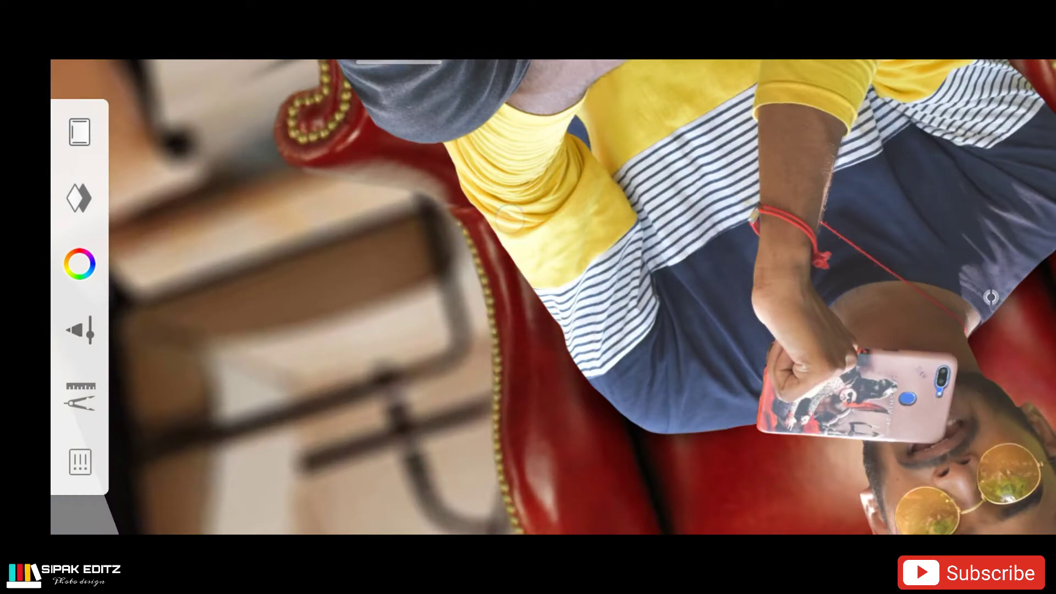
mouse_move(566, 272)
left_mouse_down()
mouse_move(531, 302)
mouse_move(515, 286)
left_mouse_up()
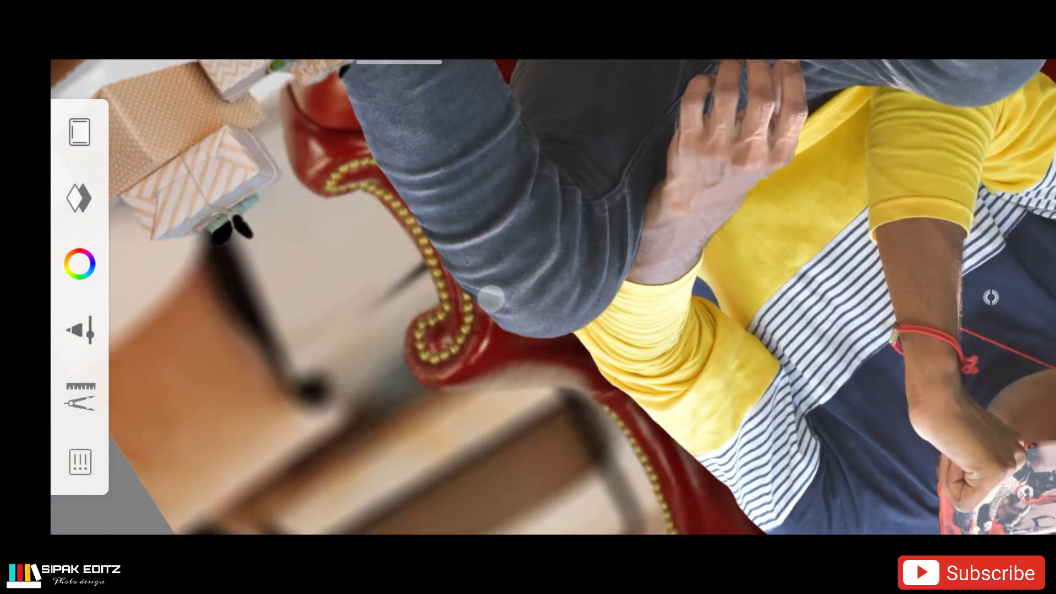
left_click_drag(391, 150, 618, 368)
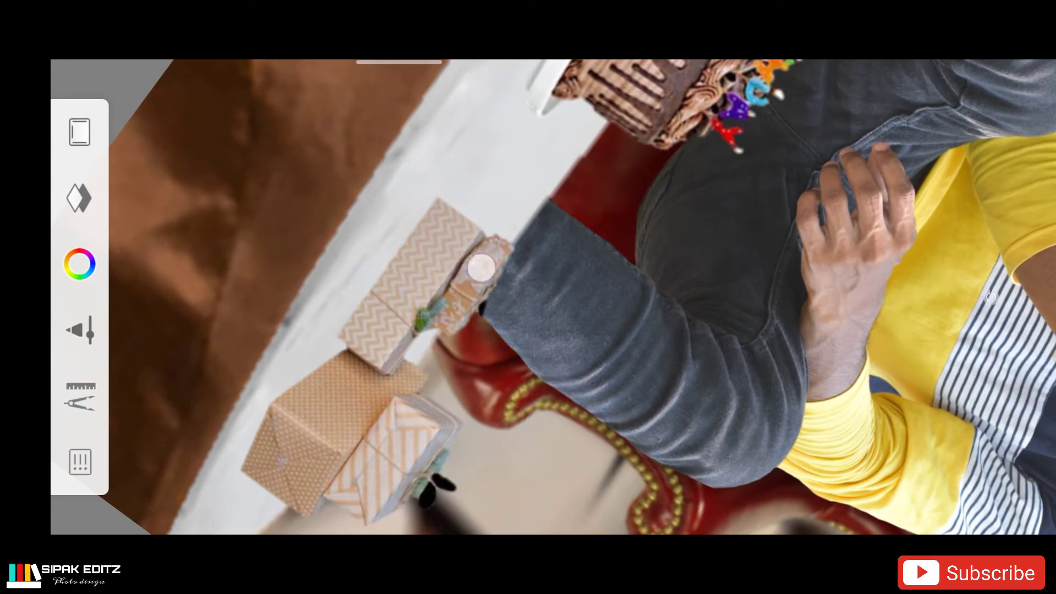
mouse_move(546, 197)
left_mouse_down()
mouse_move(488, 229)
mouse_move(599, 339)
left_mouse_up()
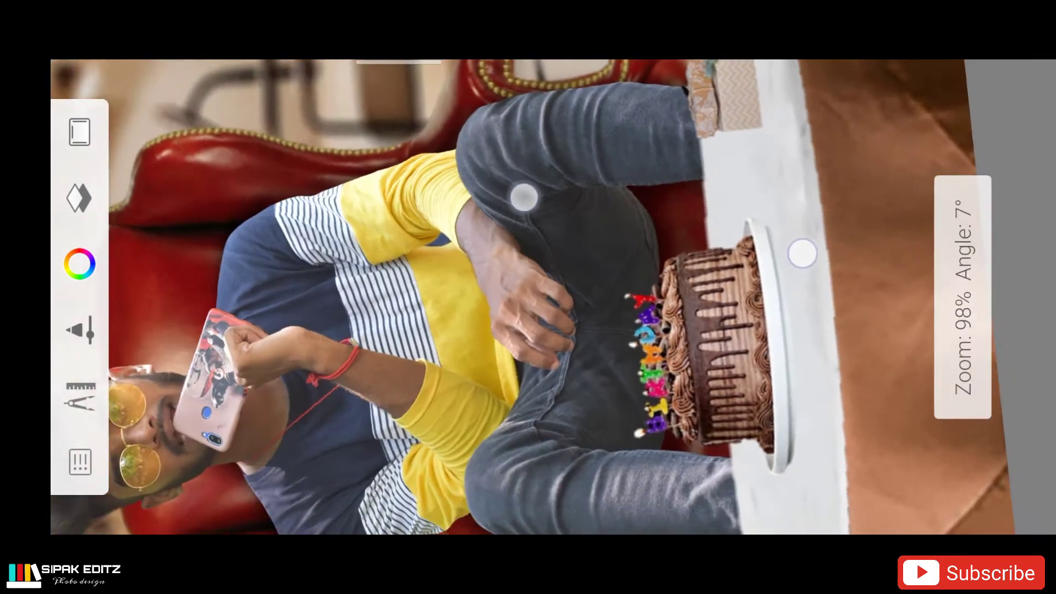
left_click_drag(499, 249, 827, 257)
- Add a new empty layer above the seated man's layer and zoom in on the cake
left_click(79, 198)
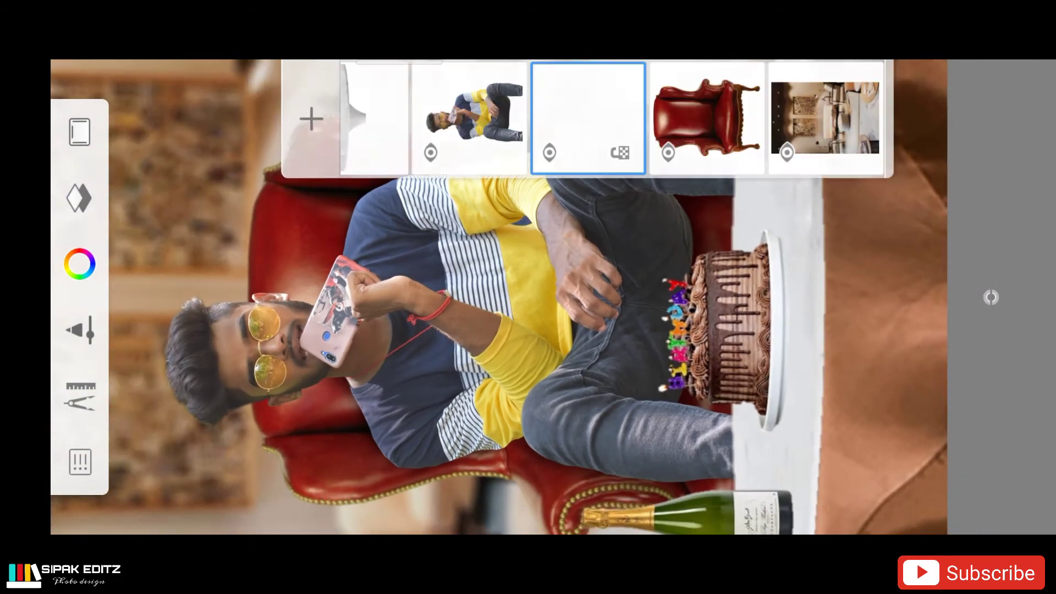
left_click(311, 119)
mouse_move(495, 308)
left_mouse_down()
mouse_move(404, 320)
mouse_move(440, 258)
left_mouse_up()
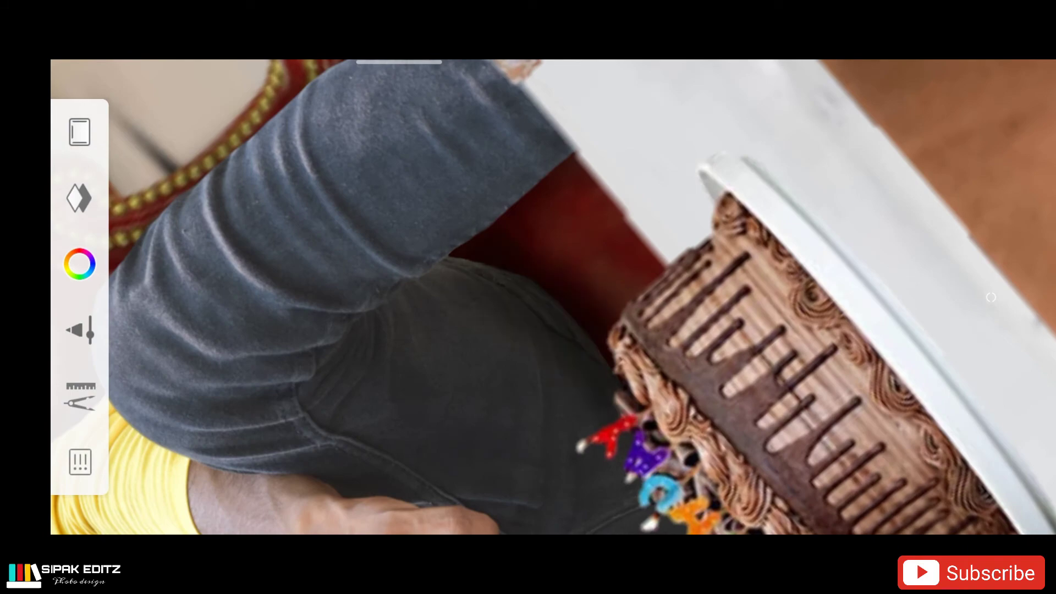
left_click_drag(642, 454, 532, 305)
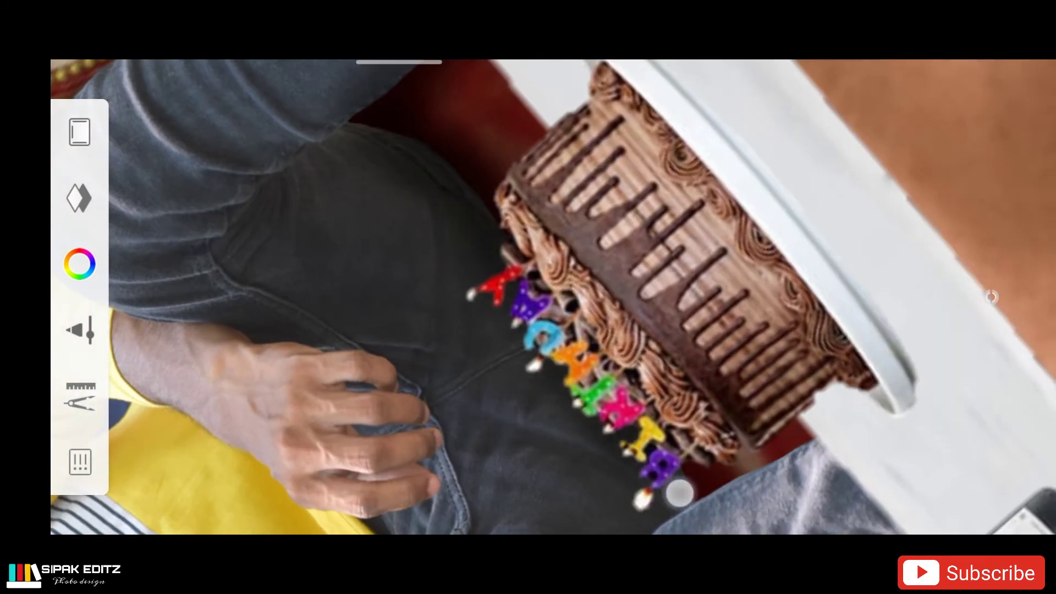
left_click_drag(679, 493, 625, 341)
- Pan and rotate around the bottle, chair and cake, then zoom out to the whole figure
left_click_drag(789, 280, 734, 186)
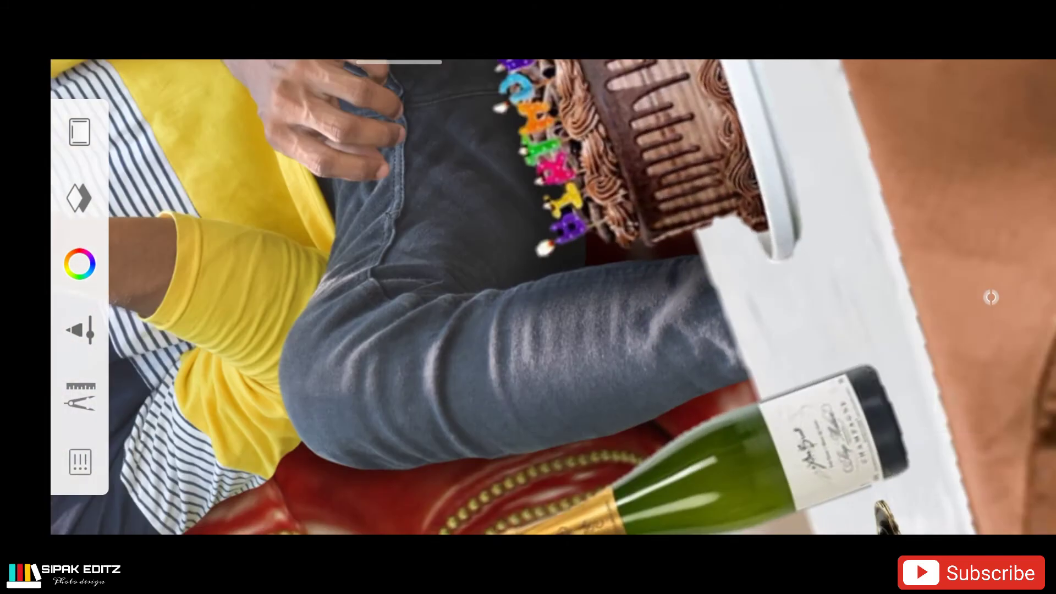
left_click_drag(550, 220, 604, 275)
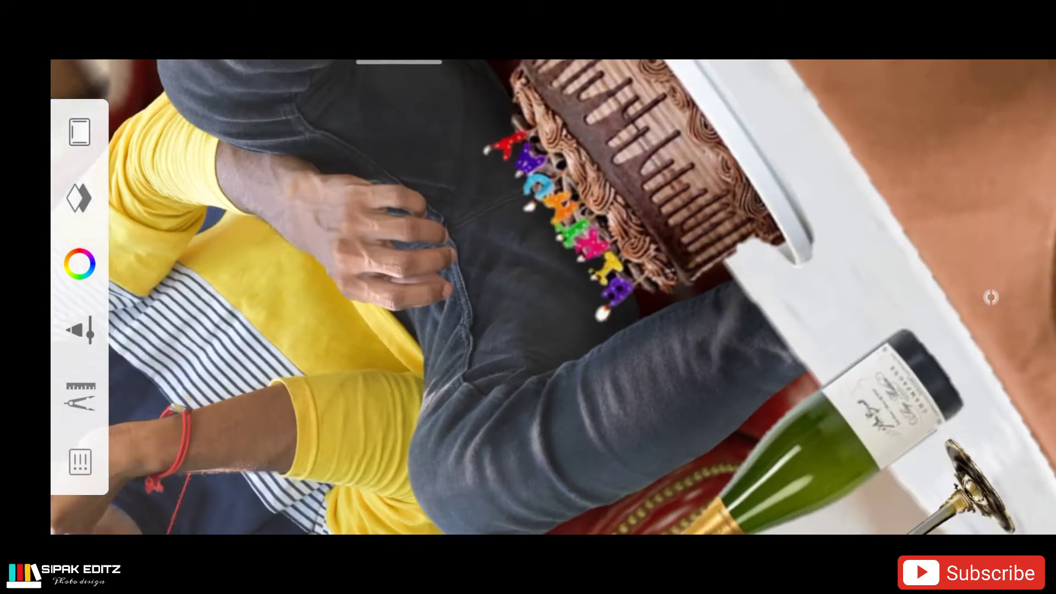
left_click_drag(423, 169, 458, 221)
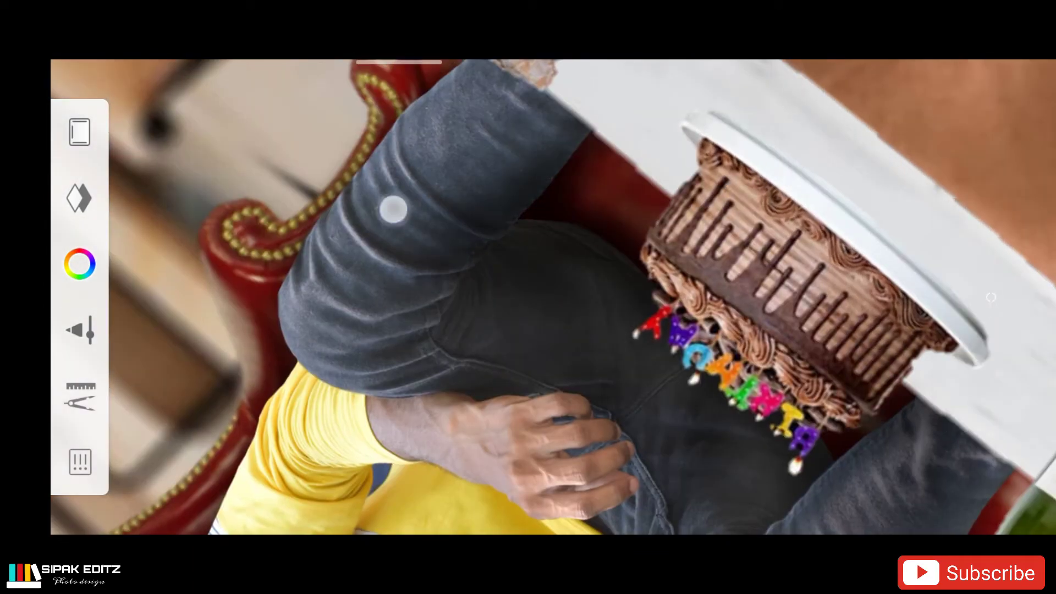
mouse_move(599, 172)
left_mouse_down()
mouse_move(479, 230)
mouse_move(350, 274)
left_mouse_up()
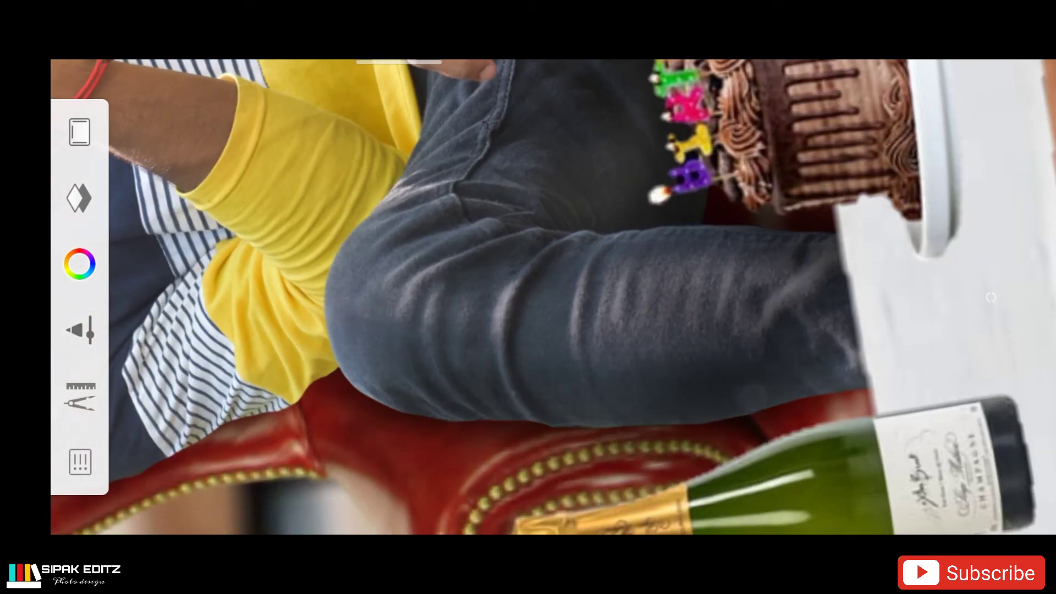
mouse_move(542, 308)
left_mouse_down()
mouse_move(612, 299)
mouse_move(809, 229)
left_mouse_up()
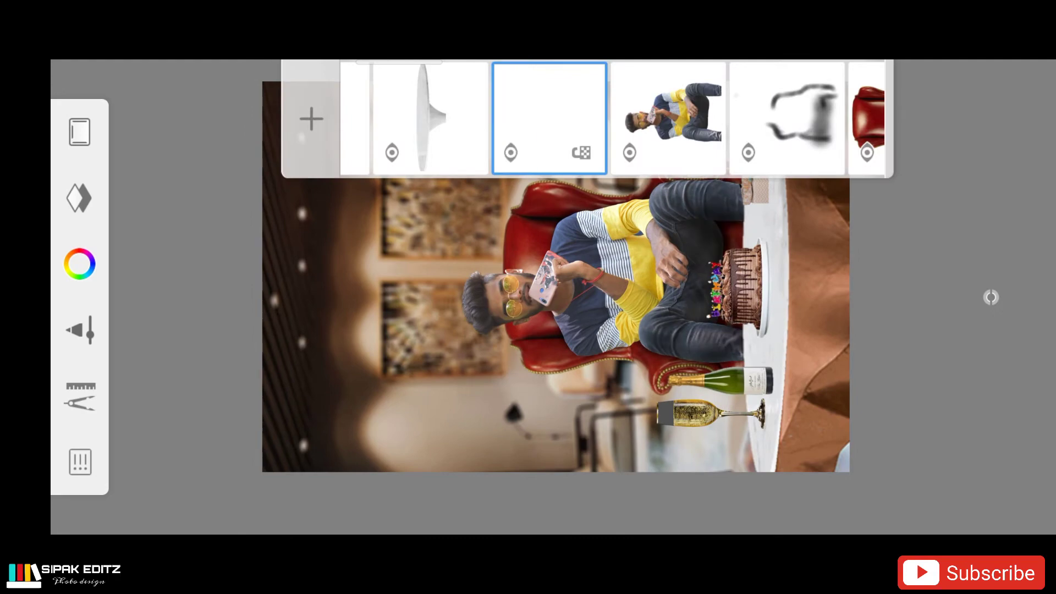
- Merge the empty layer down into the person layer
left_click(549, 118)
left_click(250, 324)
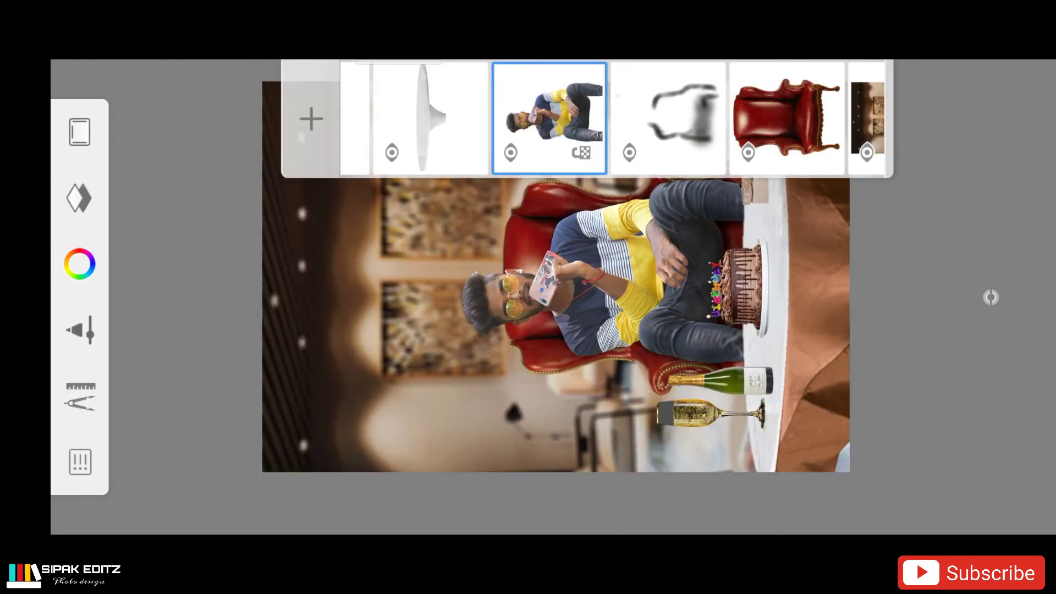
left_click_drag(262, 254, 282, 259)
- Duplicate the person layer and darken the copy by lowering its lightness
left_click(549, 118)
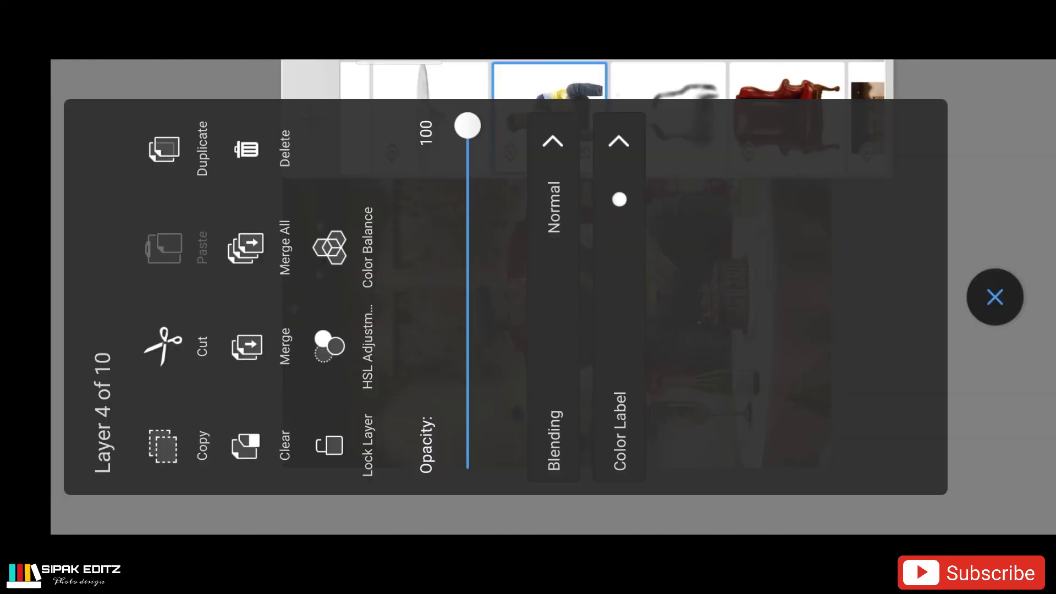
left_click(179, 137)
left_click(549, 118)
left_click(358, 333)
mouse_move(1014, 295)
left_mouse_down()
mouse_move(1017, 383)
mouse_move(1016, 374)
left_mouse_up()
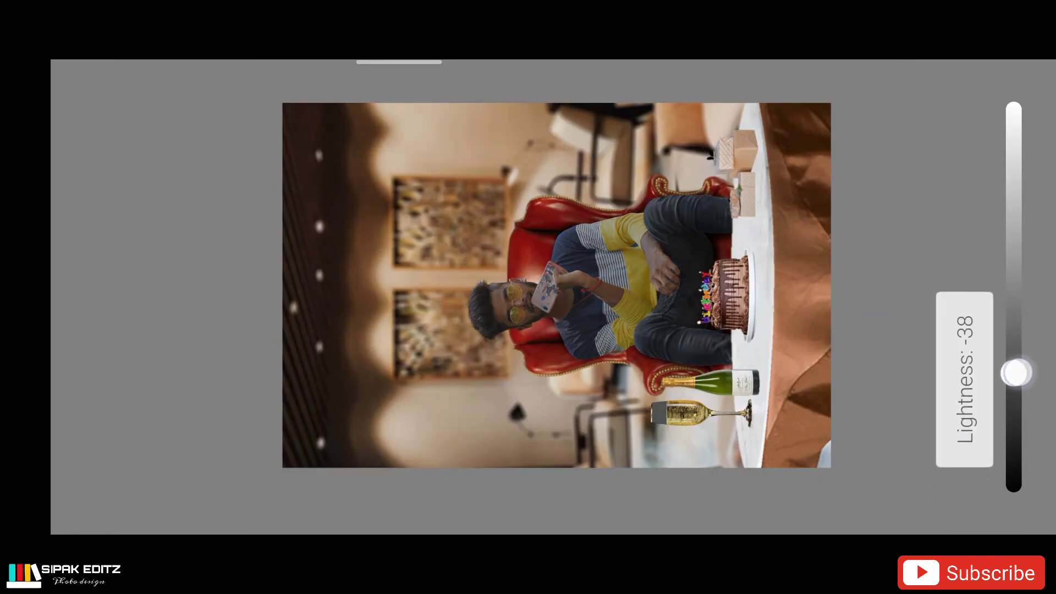
left_click(92, 149)
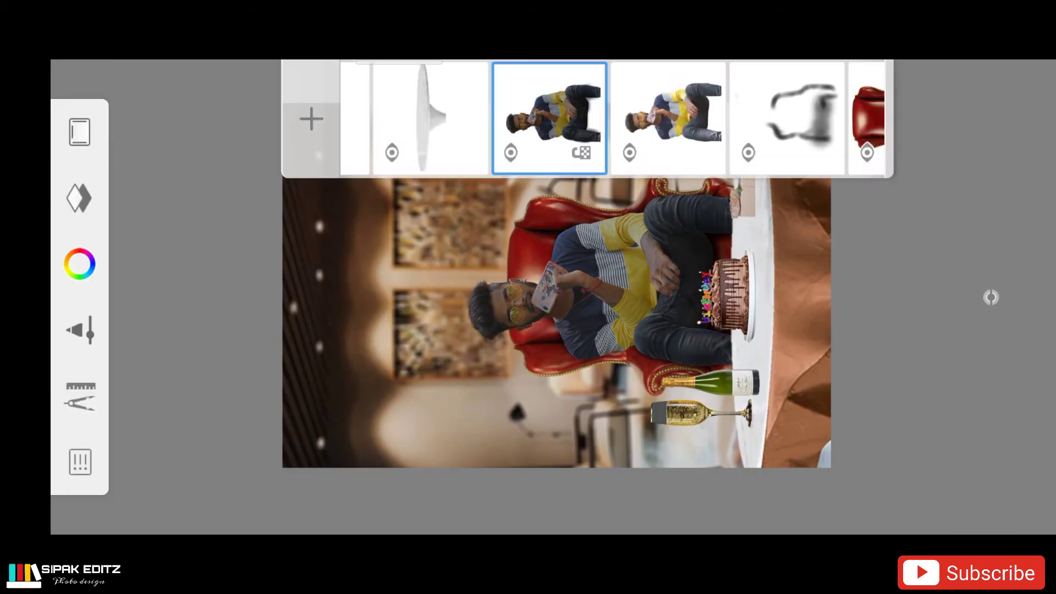
- Select the soft eraser brush and enlarge it to a much bigger size
left_click(80, 330)
scroll(527, 297, "right", 5)
scroll(528, 297, "right", 5)
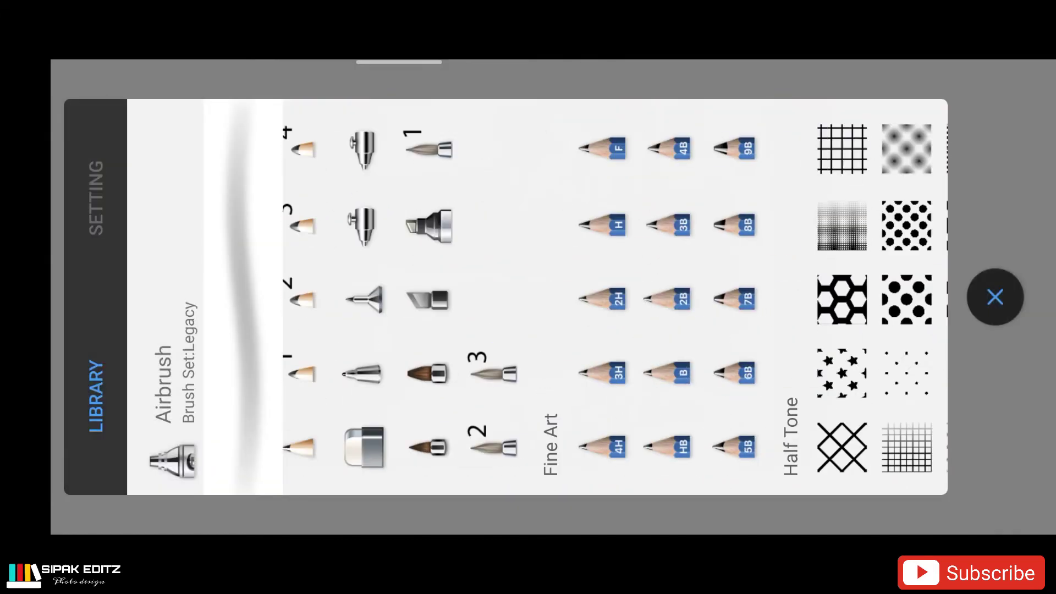
scroll(527, 297, "left", 5)
left_click(405, 446)
left_click(95, 198)
left_click_drag(490, 235, 491, 123)
left_click(995, 297)
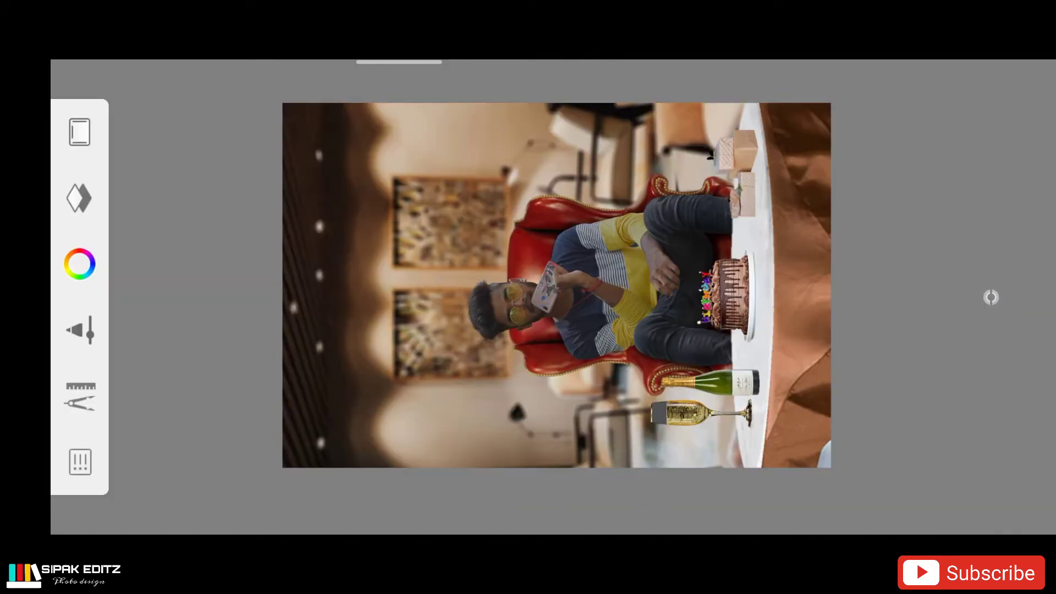
- Zoom around the composite and browse the layers list, fitting the whole scene in view
scroll(573, 341, "up", 5)
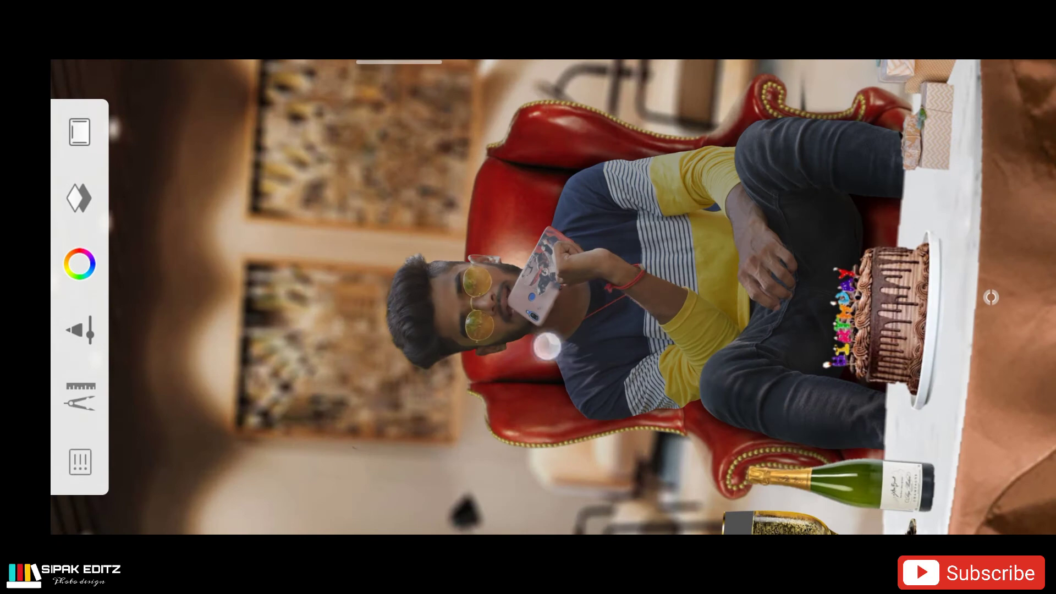
scroll(532, 231, "up", 2)
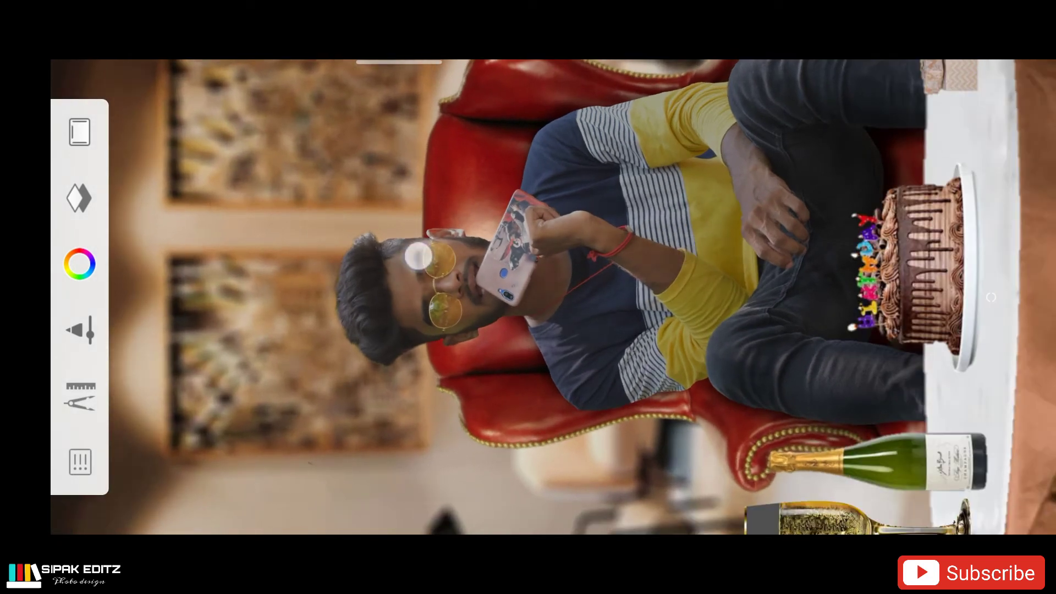
scroll(418, 256, "down", 2)
left_click(78, 198)
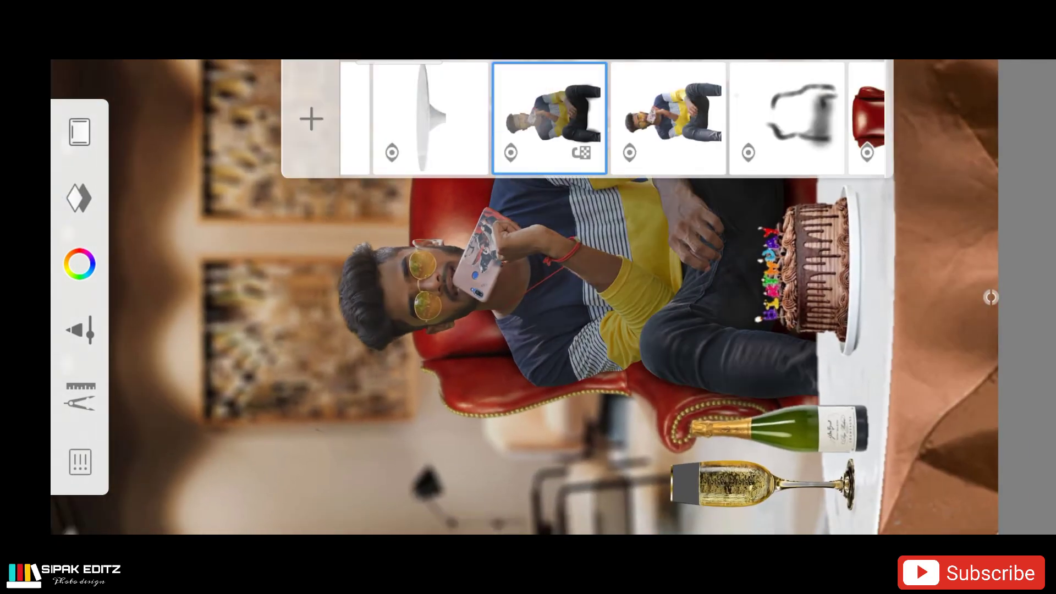
scroll(432, 347, "up", 2)
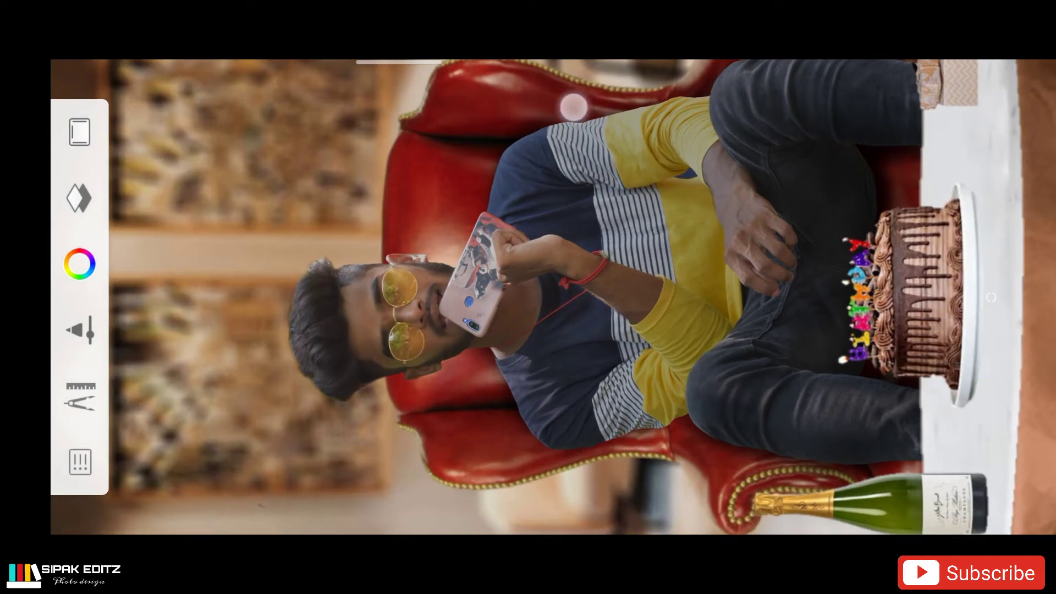
scroll(457, 234, "down", 2)
scroll(488, 350, "down", 2)
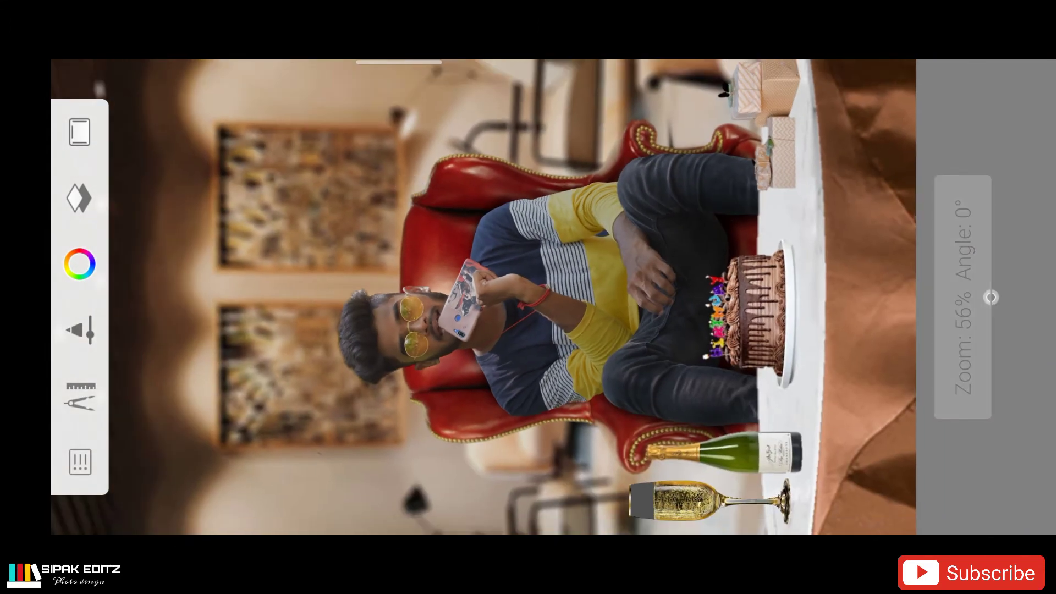
left_click(79, 197)
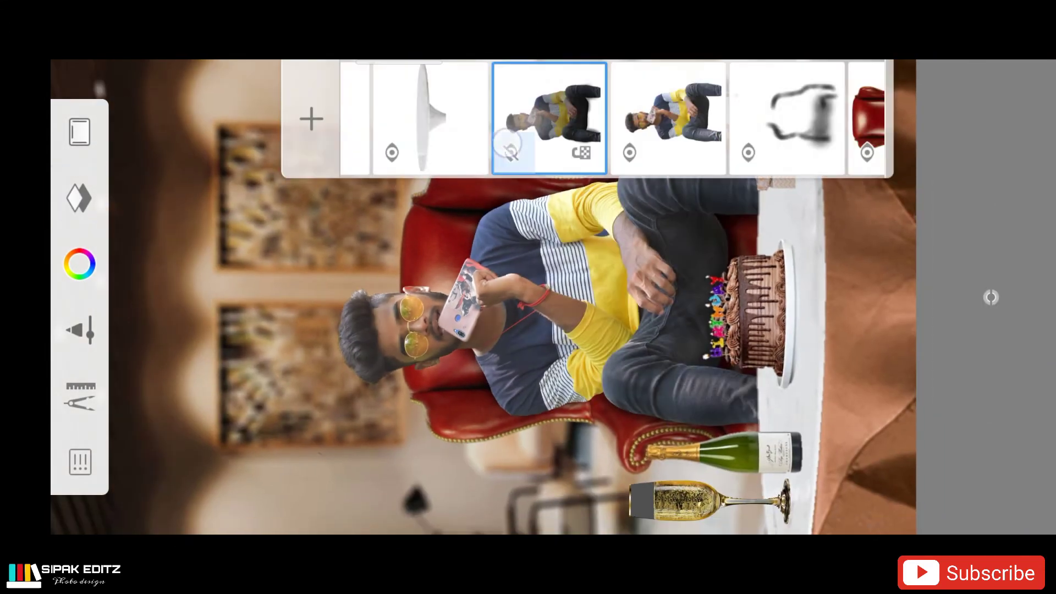
scroll(456, 292, "up", 3)
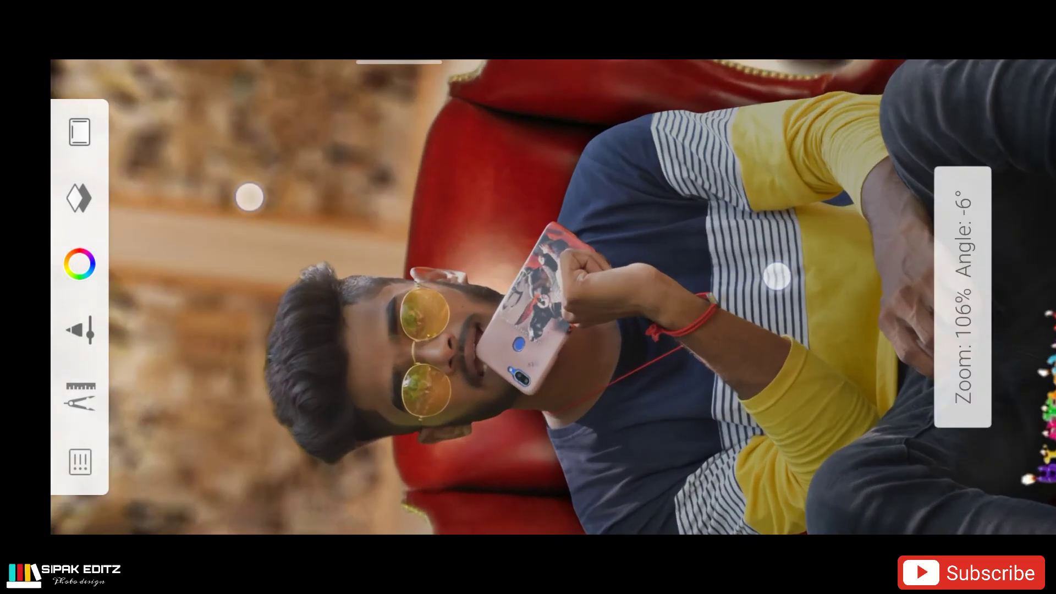
scroll(549, 247, "down", 5)
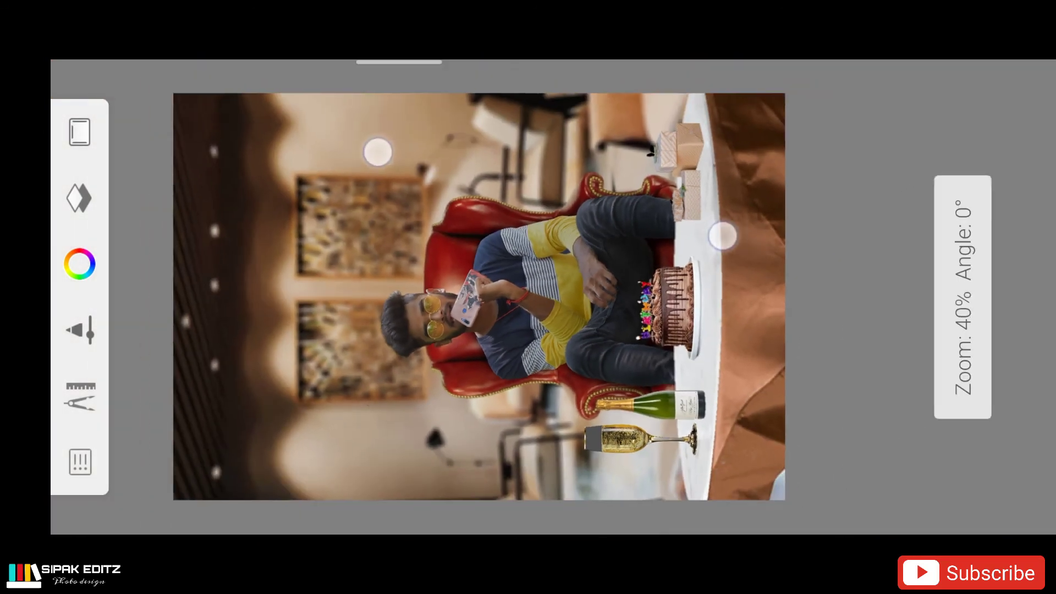
left_click_drag(722, 235, 817, 231)
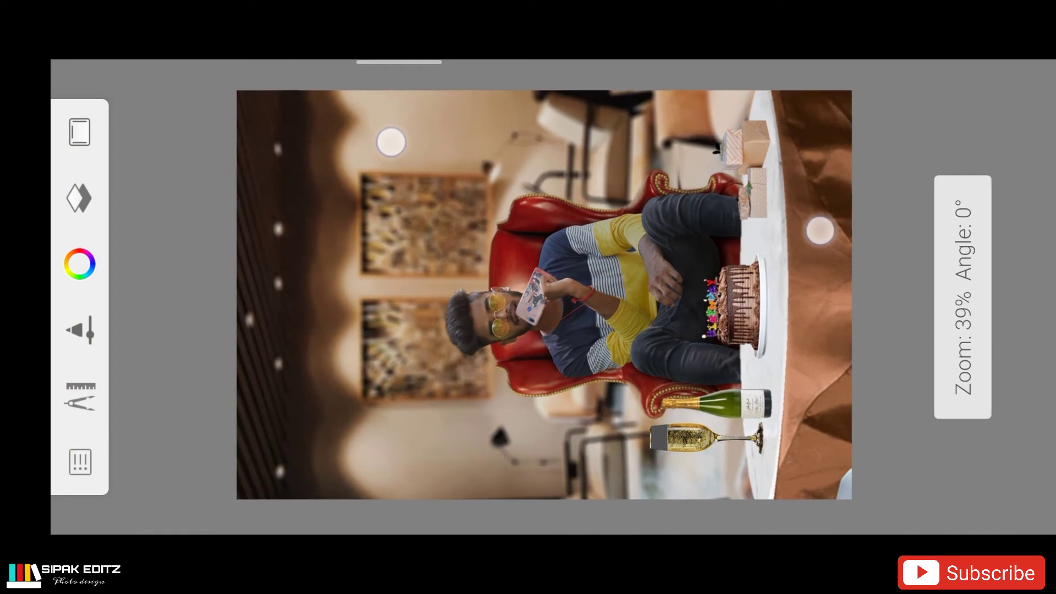
left_click(79, 198)
- Merge the man's copy layer down into the seated man's layer
left_click(548, 118)
left_click(248, 341)
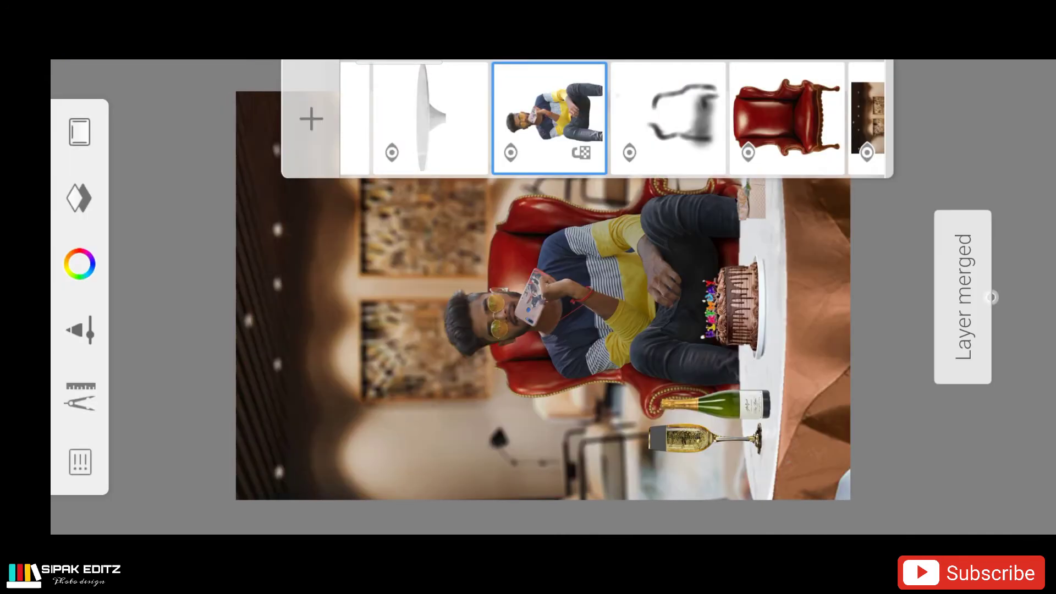
scroll(550, 286, "down", 1)
left_click(79, 396)
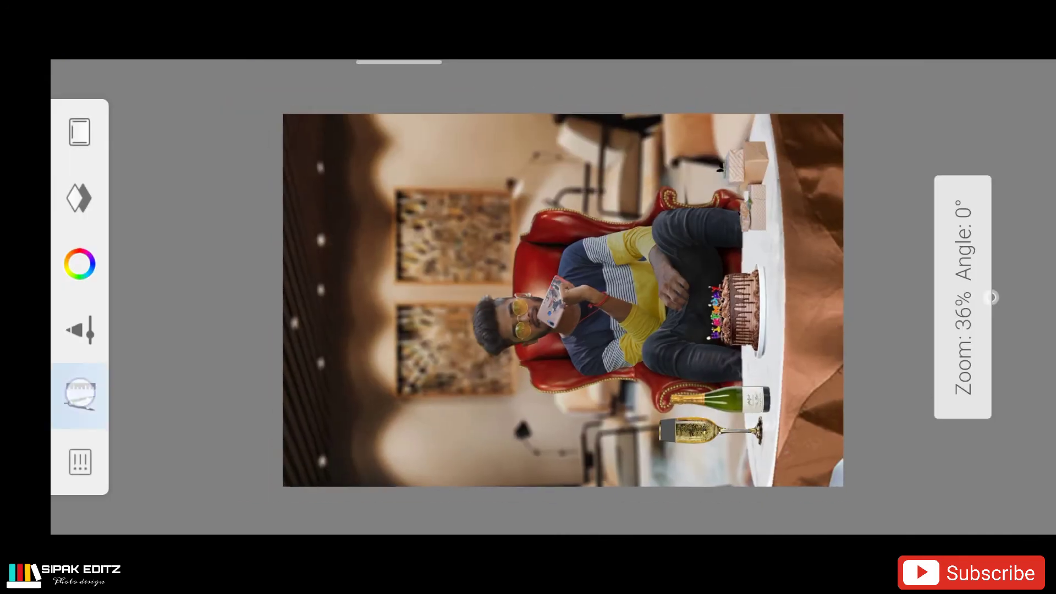
- Move the empty layer past the champagne glass layer in the layer stack
left_click(78, 198)
left_click_drag(385, 118, 714, 118)
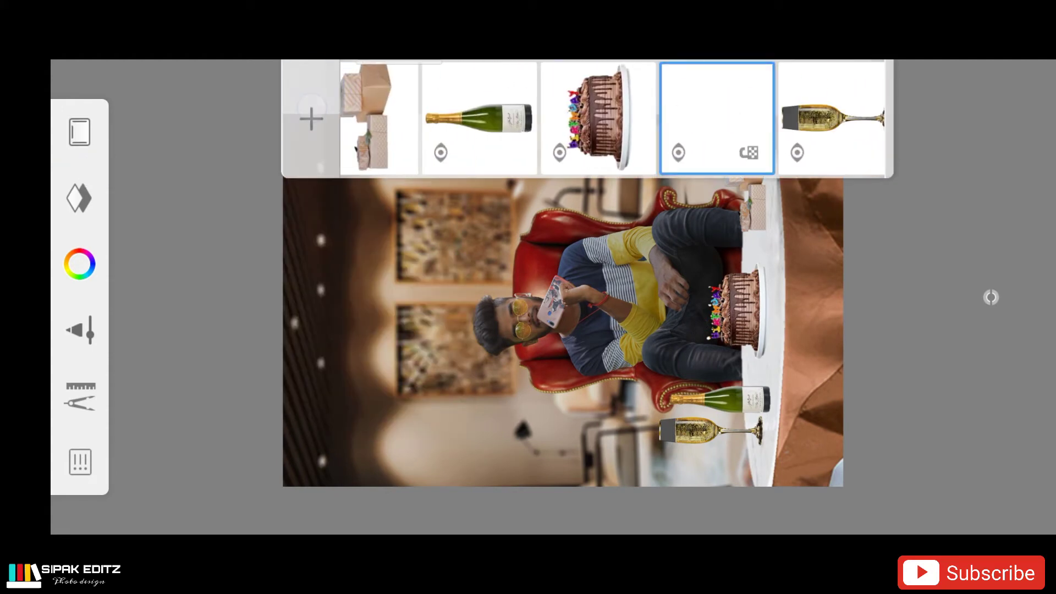
left_click_drag(724, 98, 776, 100)
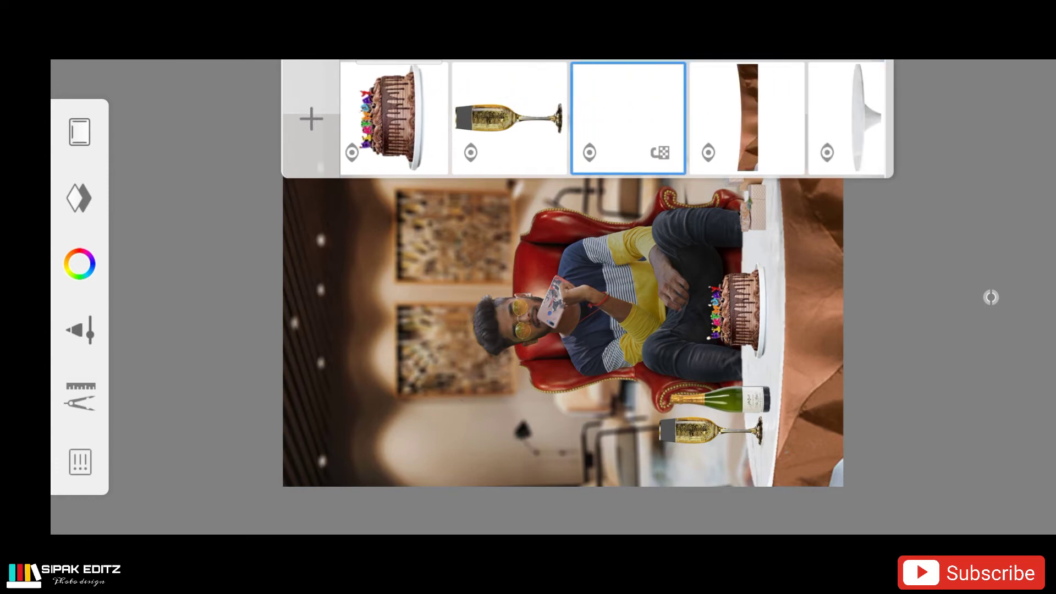
- Choose the Legacy Airbrush and confirm size 17.2 with 16% flow
left_click(80, 132)
left_click(96, 395)
left_click_drag(770, 236, 413, 236)
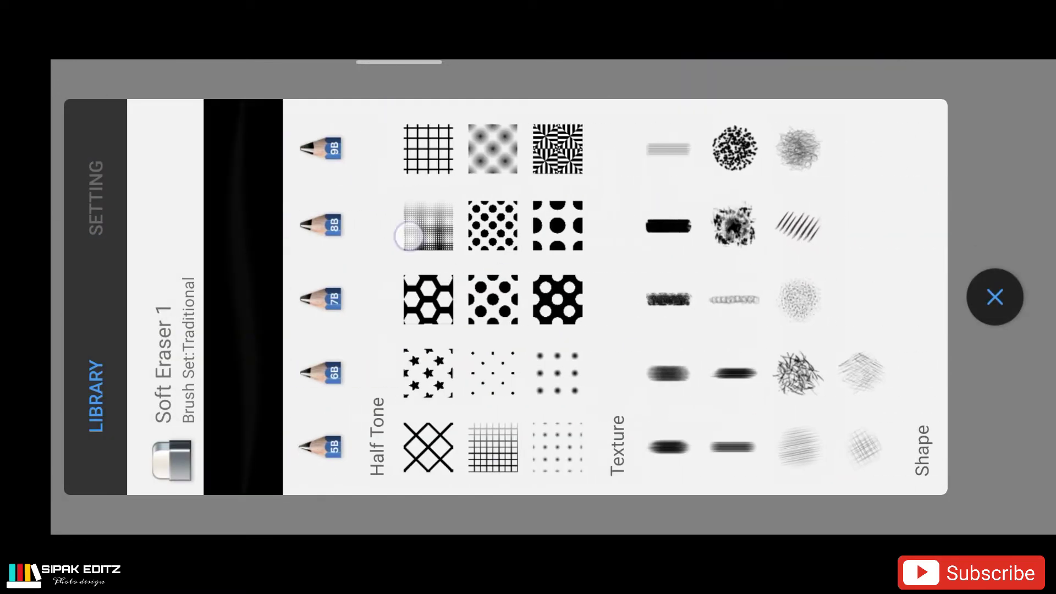
left_click_drag(357, 308, 685, 309)
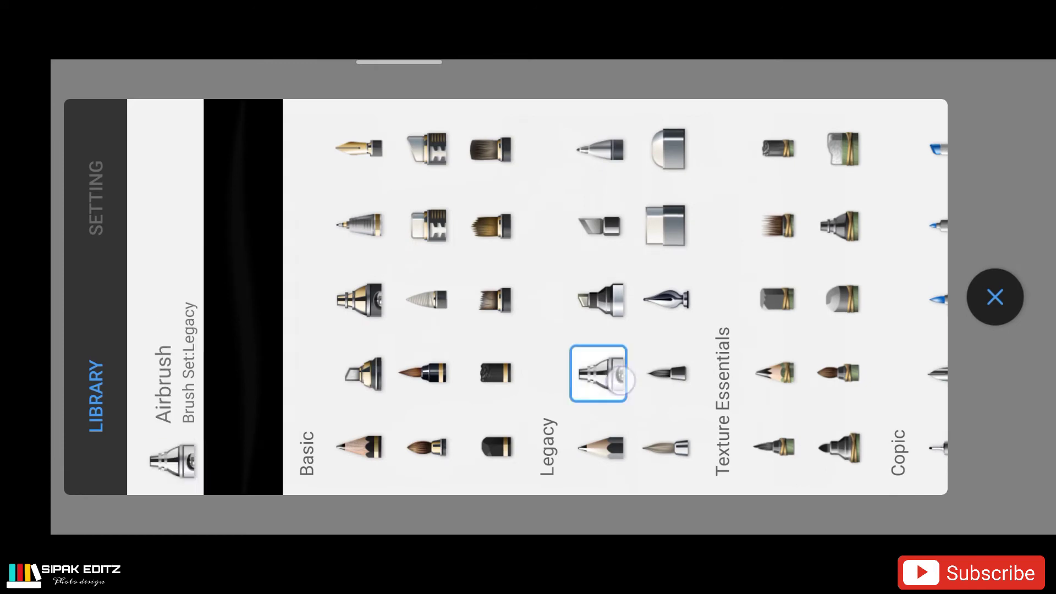
left_click(620, 380)
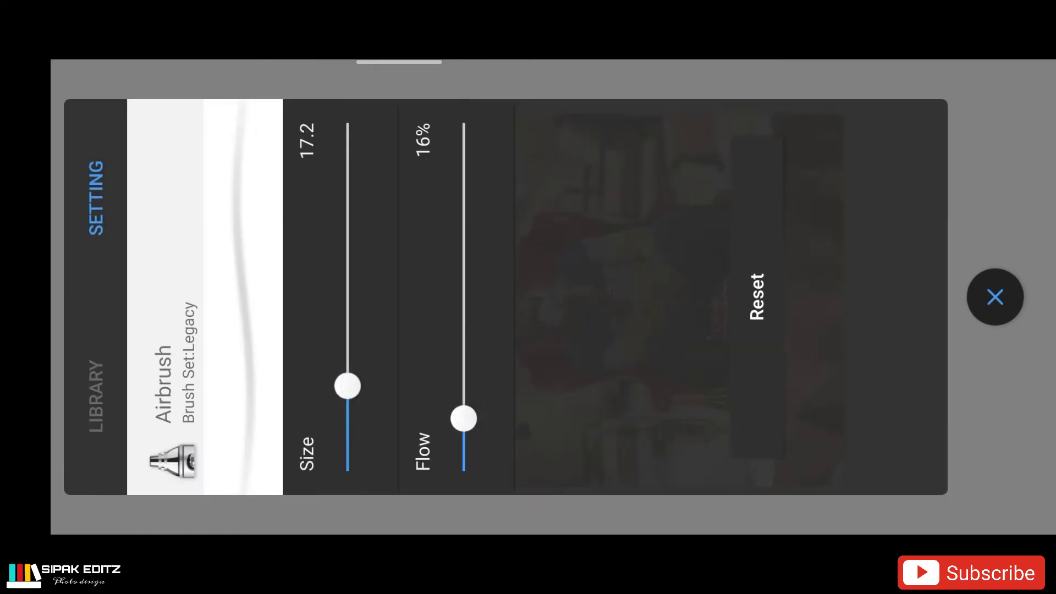
left_click(995, 296)
- Zoom in and airbrush a soft shadow along the champagne glass base
scroll(670, 300, "up", 5)
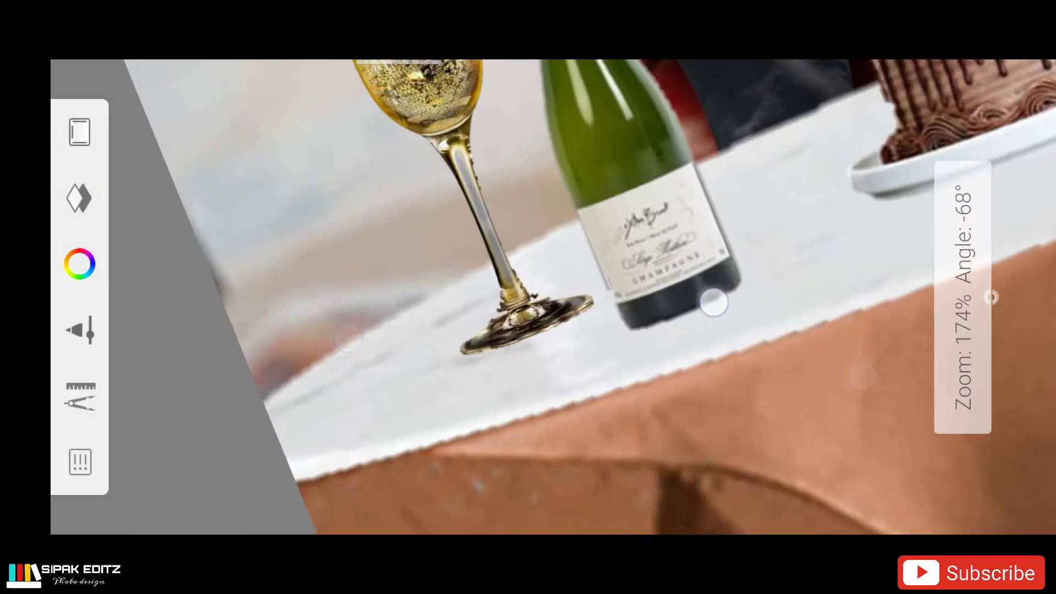
scroll(574, 309, "up", 5)
mouse_move(597, 303)
left_mouse_down()
mouse_move(609, 296)
mouse_move(547, 263)
left_mouse_up()
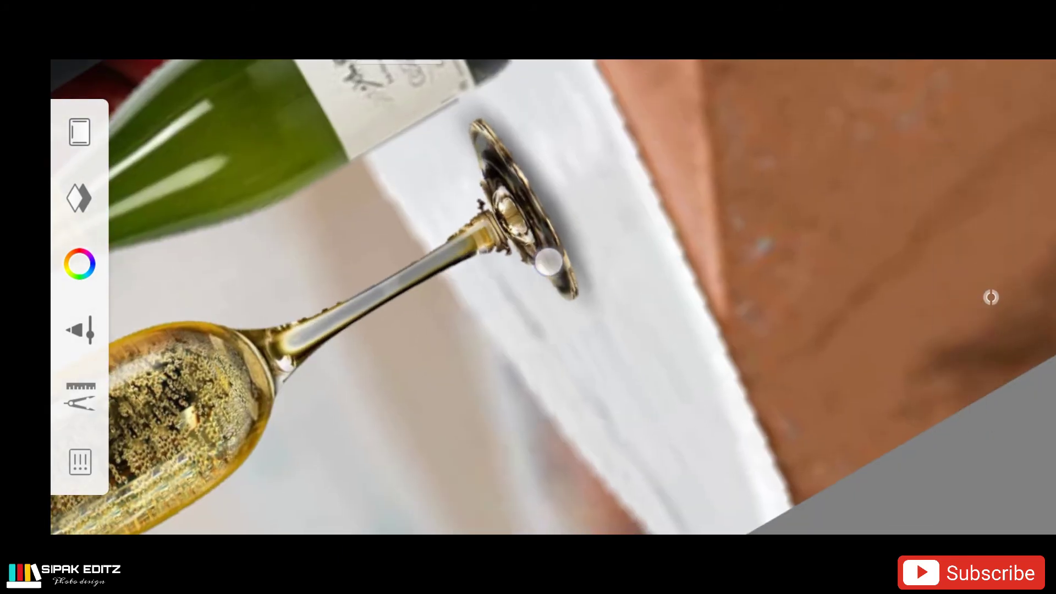
- Pan over the bottle, cake and gift boxes, then zoom back out to the whole scene
scroll(589, 266, "down", 5)
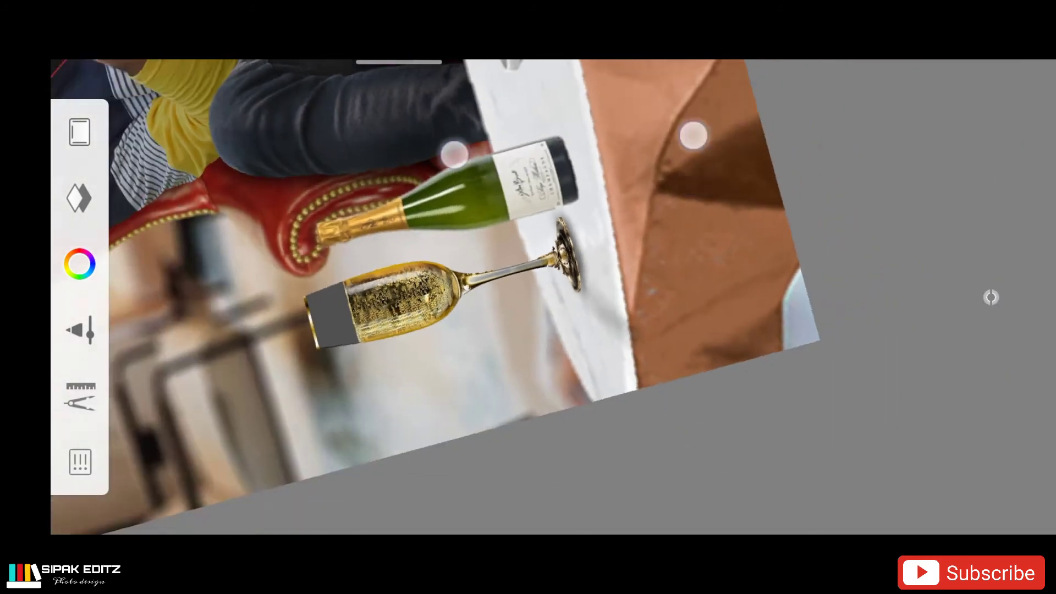
scroll(605, 198, "up", 5)
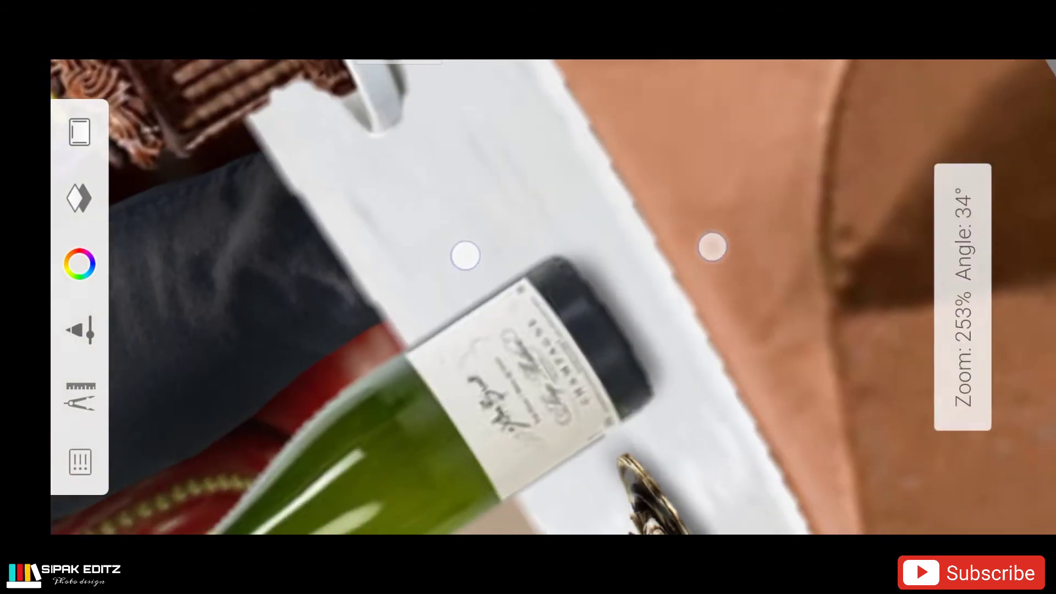
left_click_drag(636, 350, 583, 404)
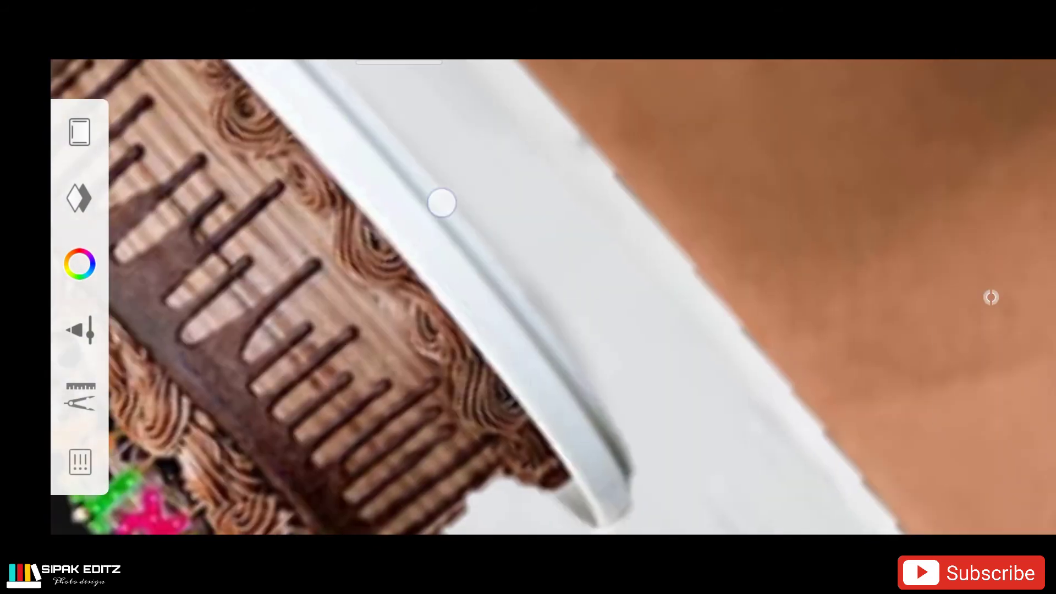
left_click_drag(441, 203, 631, 430)
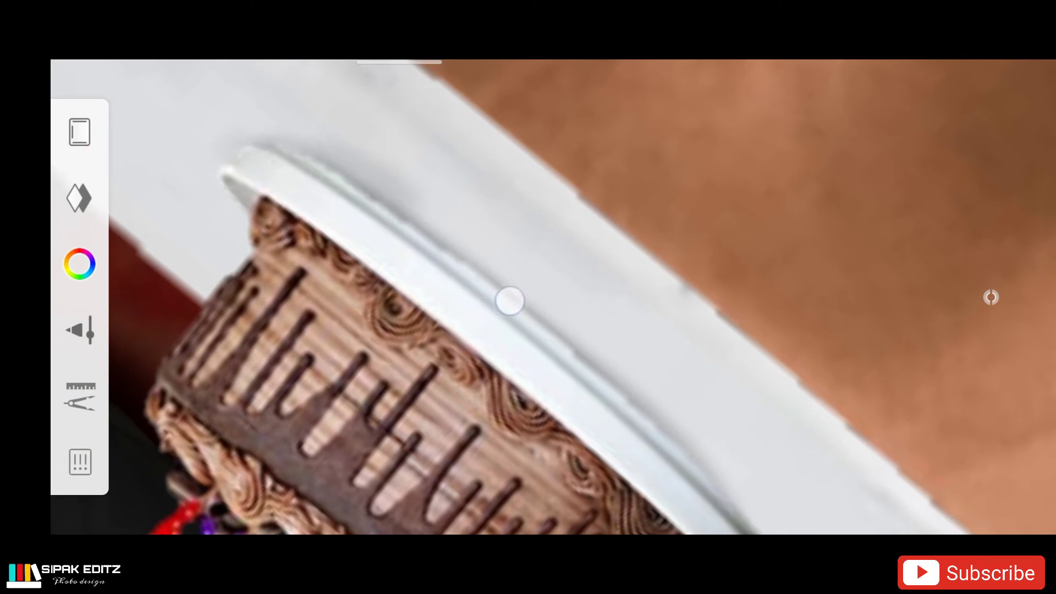
left_click_drag(510, 300, 517, 271)
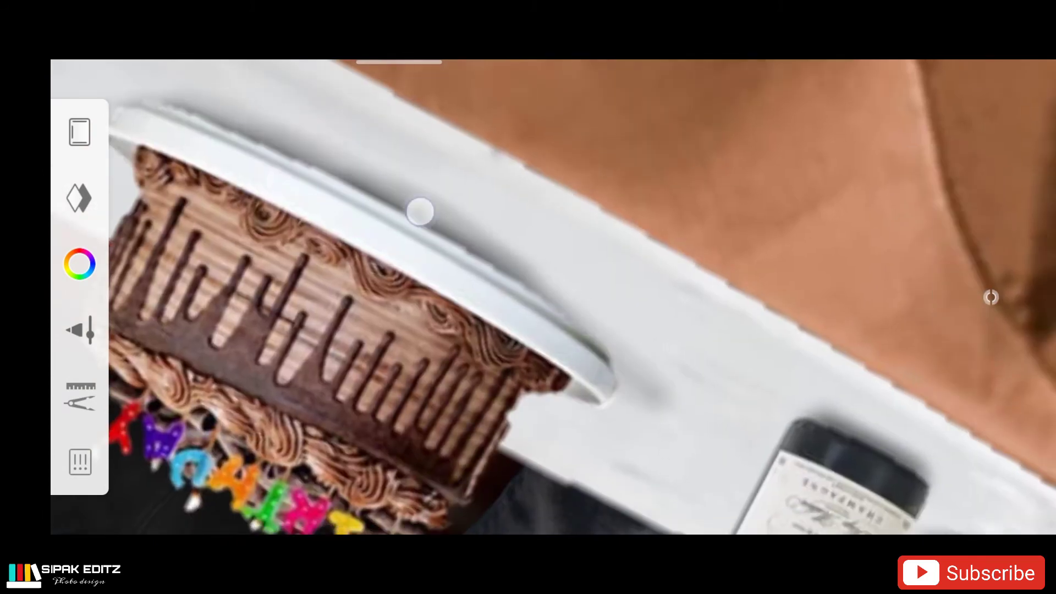
mouse_move(512, 129)
left_mouse_down()
mouse_move(575, 141)
mouse_move(752, 308)
mouse_move(491, 215)
left_mouse_up()
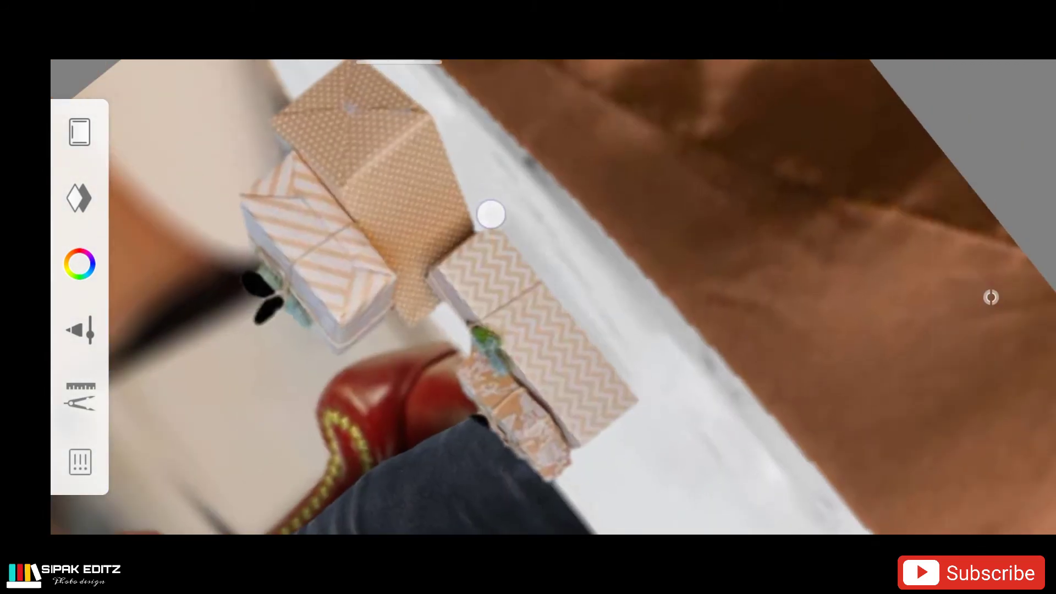
left_click_drag(320, 78, 440, 175)
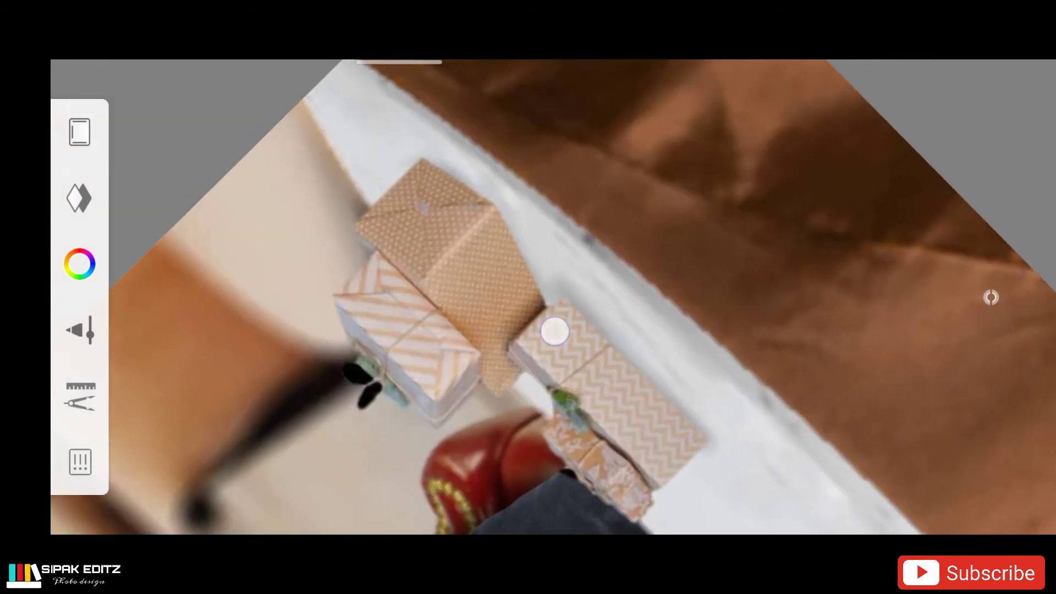
mouse_move(499, 240)
left_mouse_down()
mouse_move(398, 155)
mouse_move(422, 172)
mouse_move(442, 163)
left_mouse_up()
- Undo the accidental Merge All with Ctrl+Z and reselect the cake layer
left_click(392, 117)
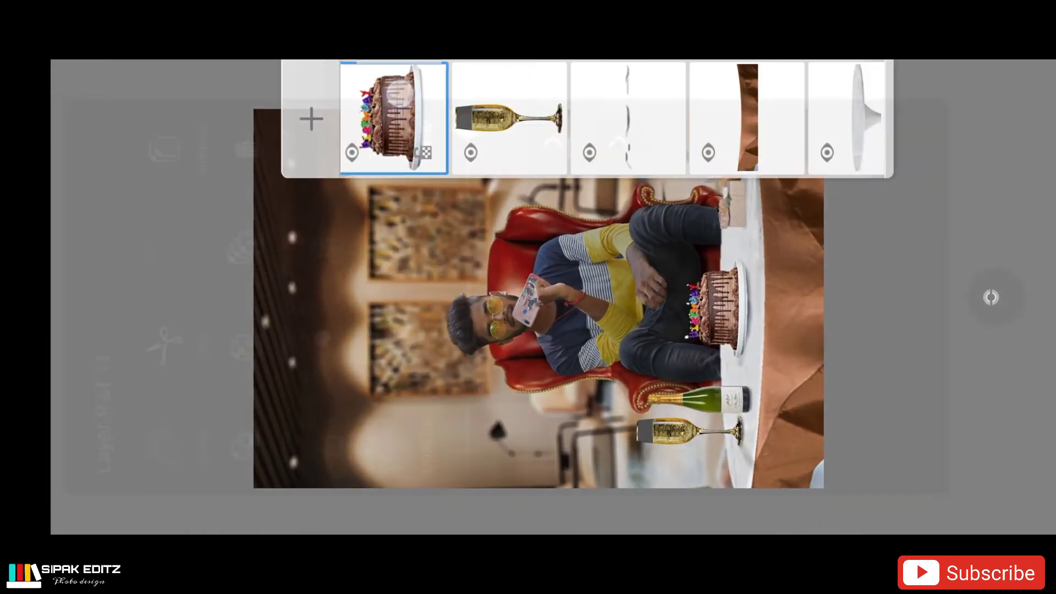
left_click(283, 241)
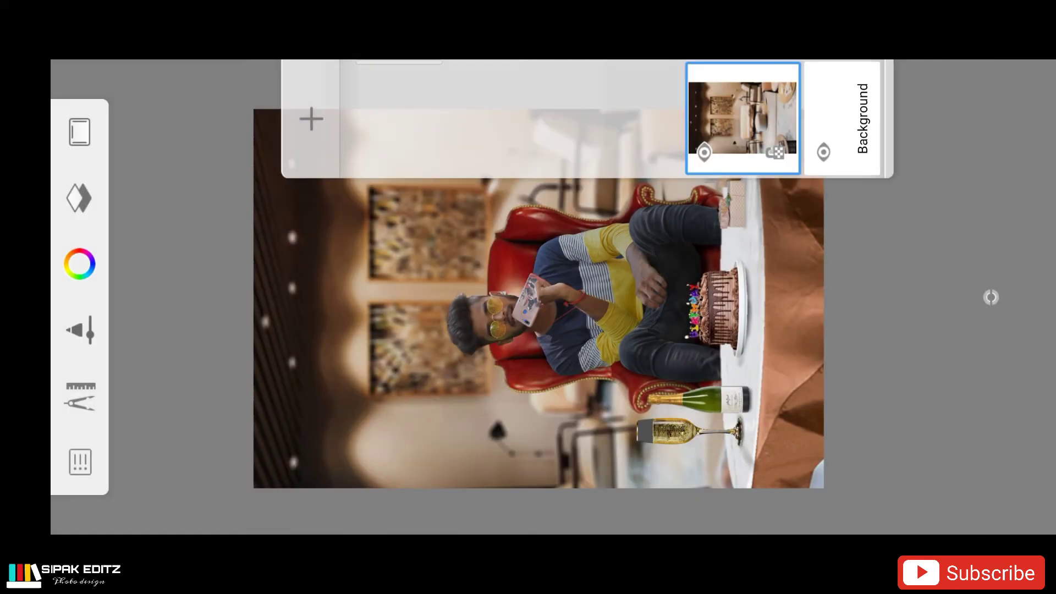
key("ctrl+z")
left_click(630, 117)
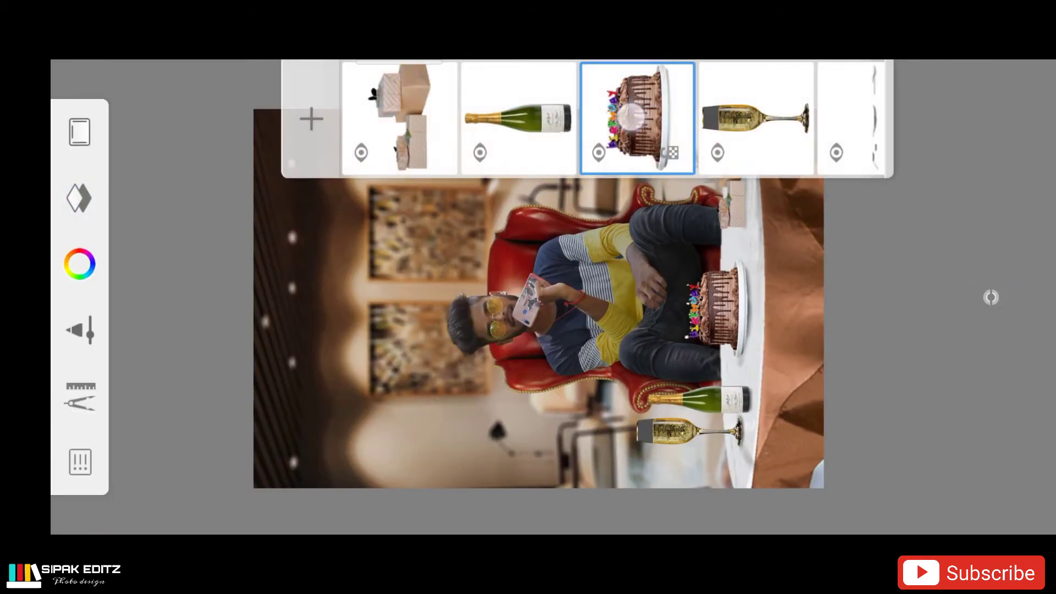
left_click_drag(629, 117, 352, 116)
left_click(991, 297)
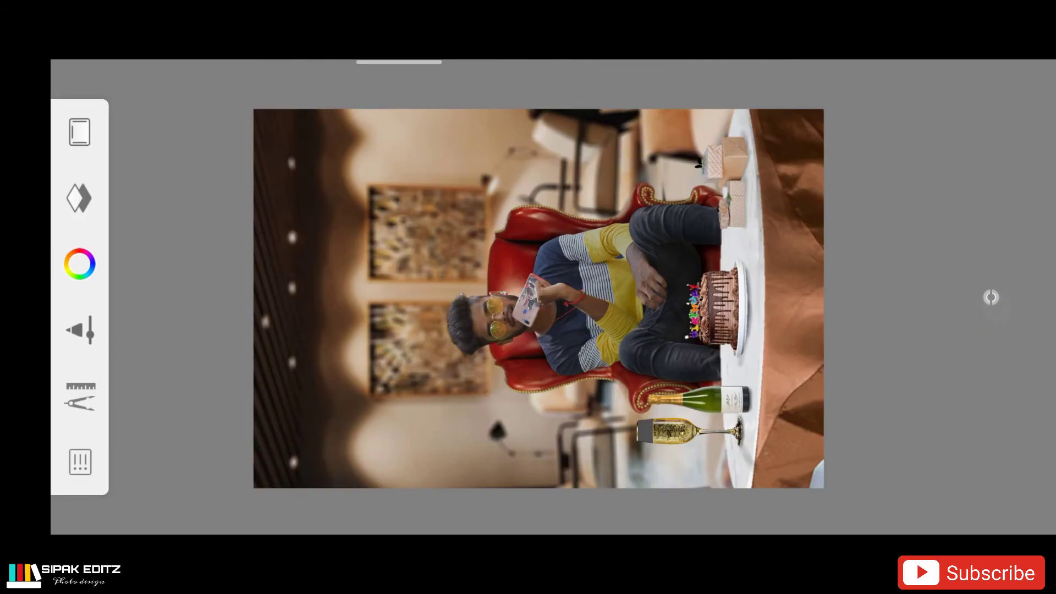
- Duplicate the man's layer, lock its transparency and bring up the brush library
left_click(80, 132)
left_click(391, 118)
left_click(164, 149)
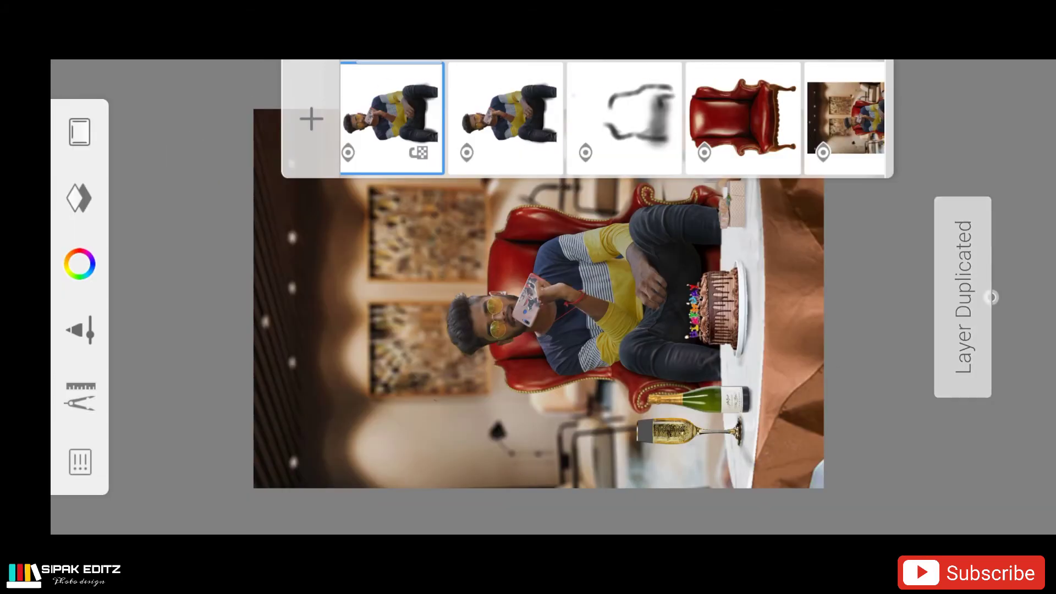
left_click(419, 149)
left_click(82, 129)
left_click(96, 396)
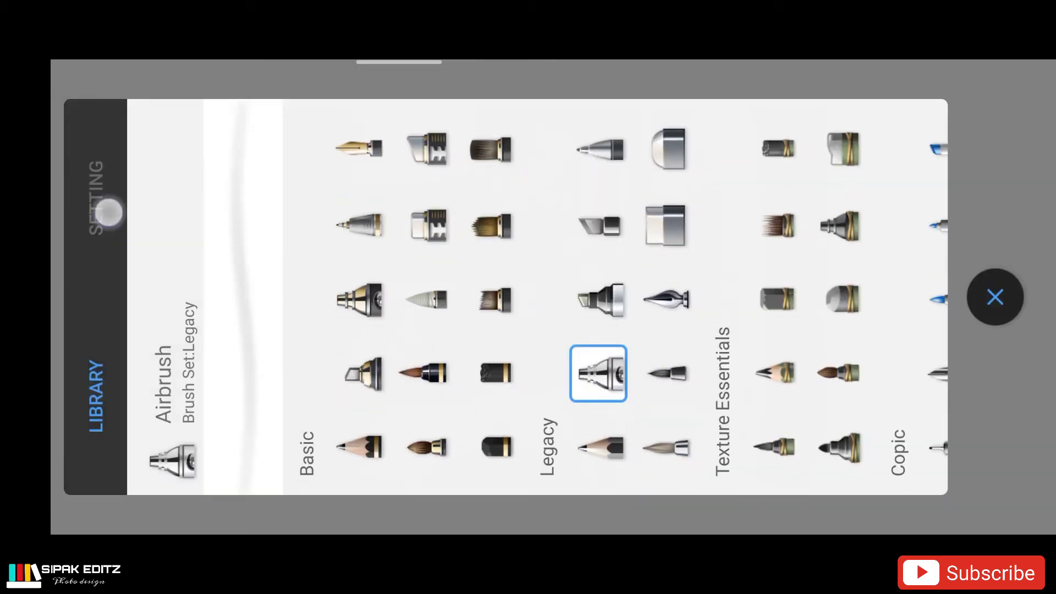
- Close the brush library and zoom in on the man's hair
left_click(995, 297)
scroll(495, 264, "up", 2)
scroll(487, 268, "up", 4)
scroll(572, 236, "up", 5)
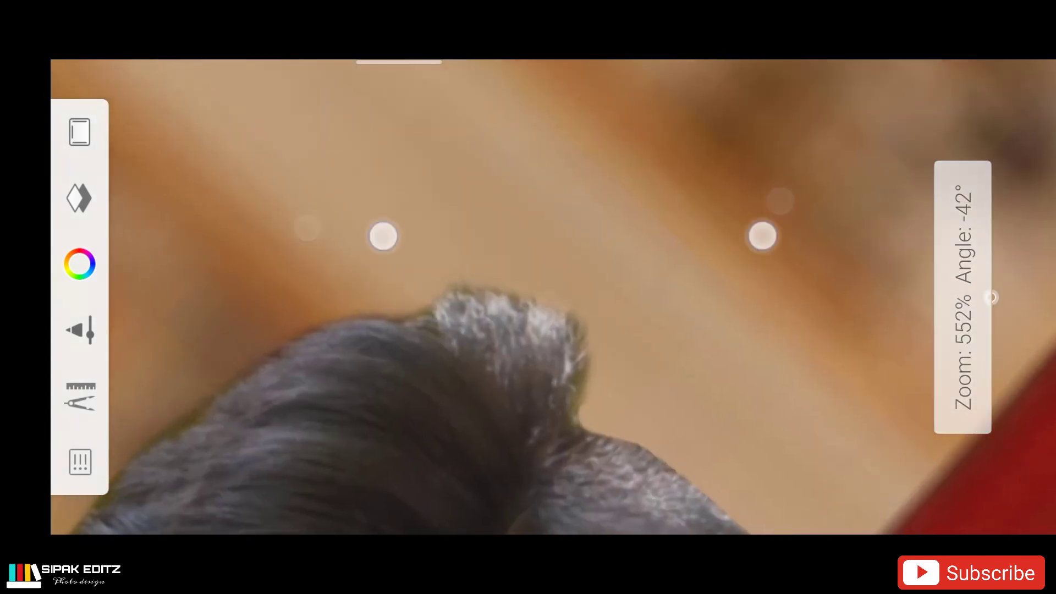
scroll(572, 236, "up", 1)
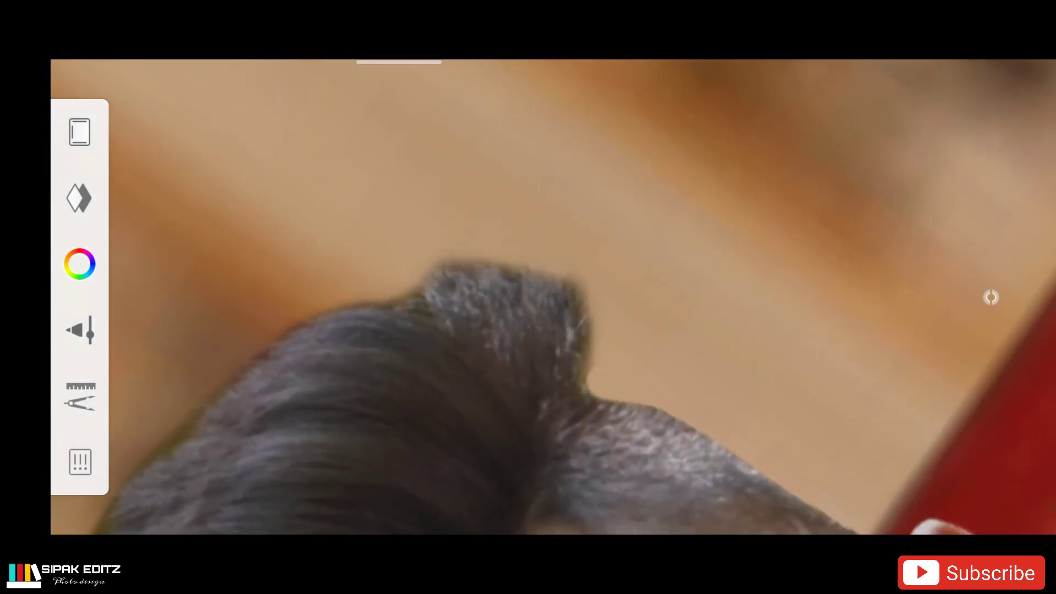
scroll(467, 264, "down", 3)
scroll(533, 250, "up", 2)
scroll(440, 231, "up", 2)
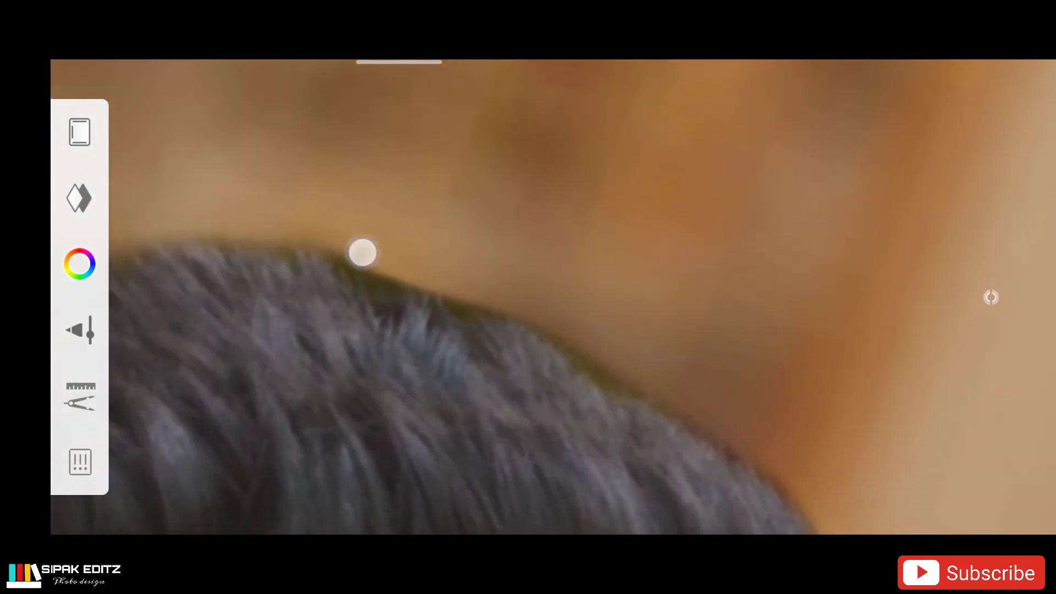
scroll(599, 267, "down", 3)
scroll(537, 197, "down", 3)
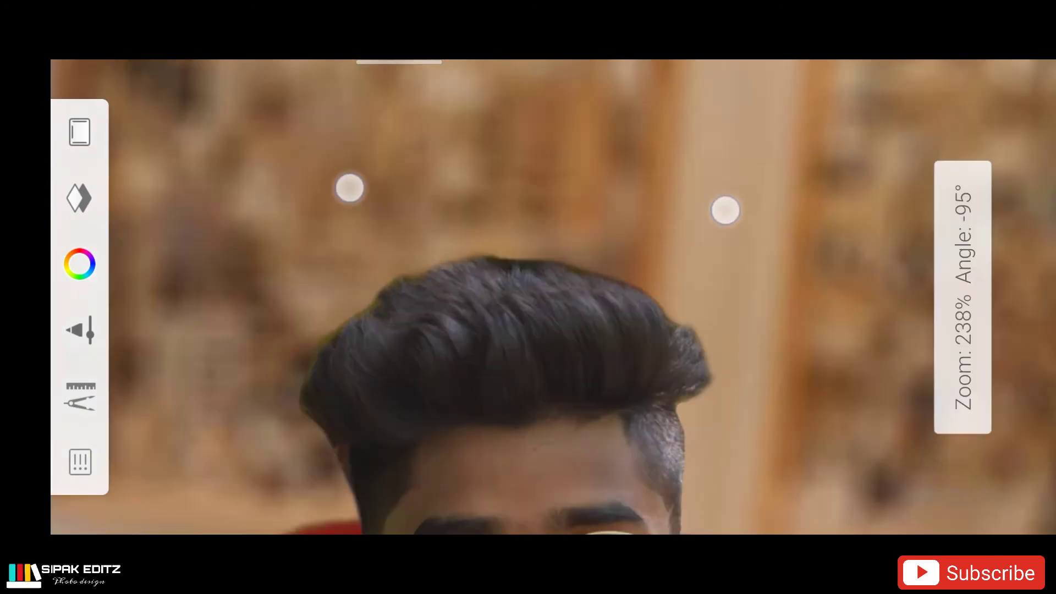
- Pick Soft Eraser 1 and set it to size 47.3 with low flow around 16%
left_click(991, 297)
left_click(77, 306)
scroll(788, 390, "right", 5)
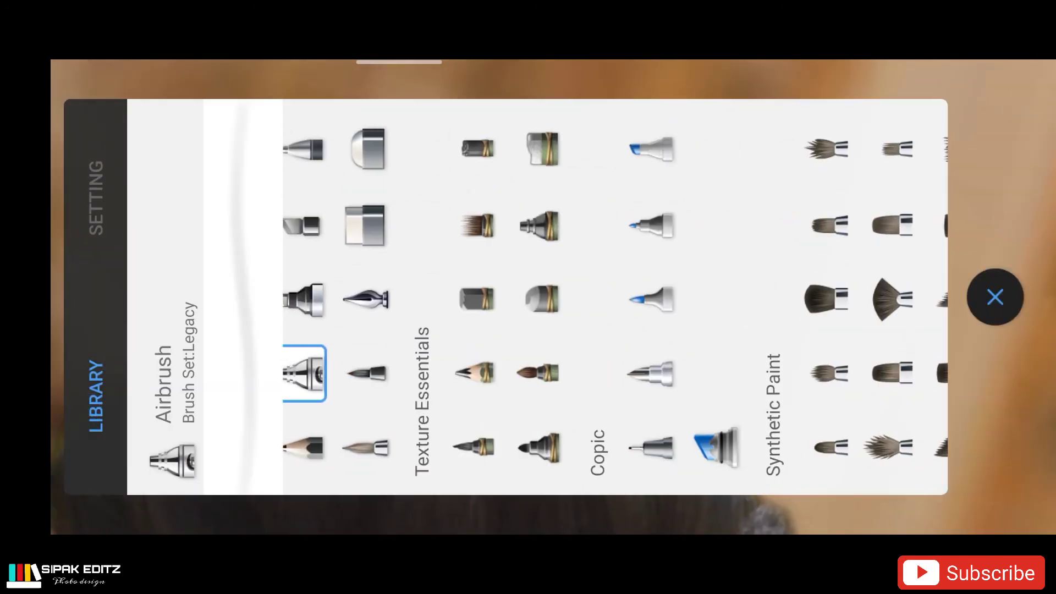
scroll(605, 330, "right", 5)
left_click(856, 447)
left_click(88, 195)
left_click_drag(621, 471, 621, 315)
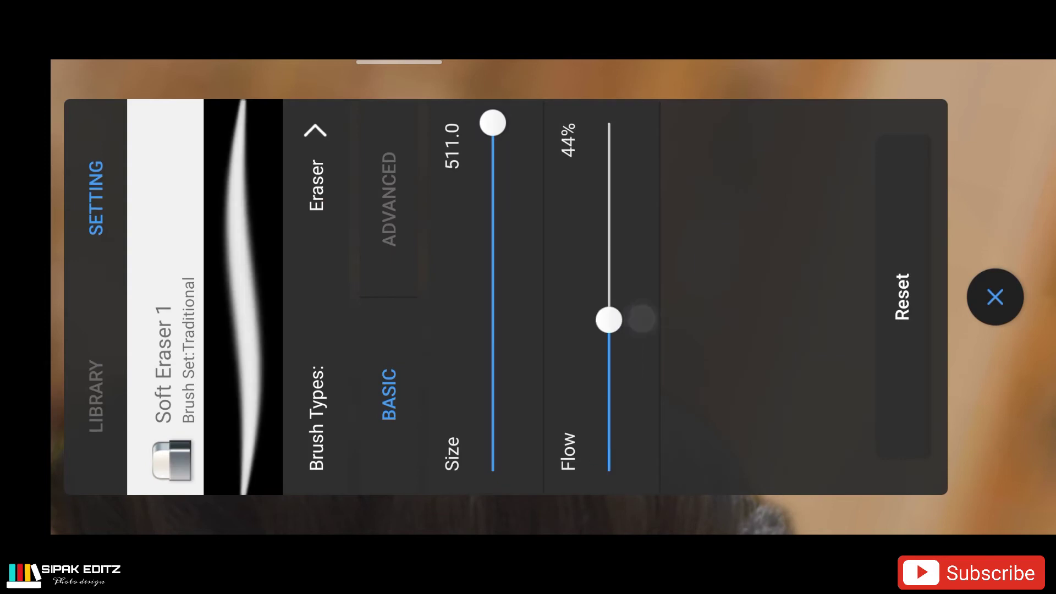
left_click_drag(559, 373, 537, 379)
left_click_drag(638, 315, 637, 414)
left_click_drag(517, 374, 513, 306)
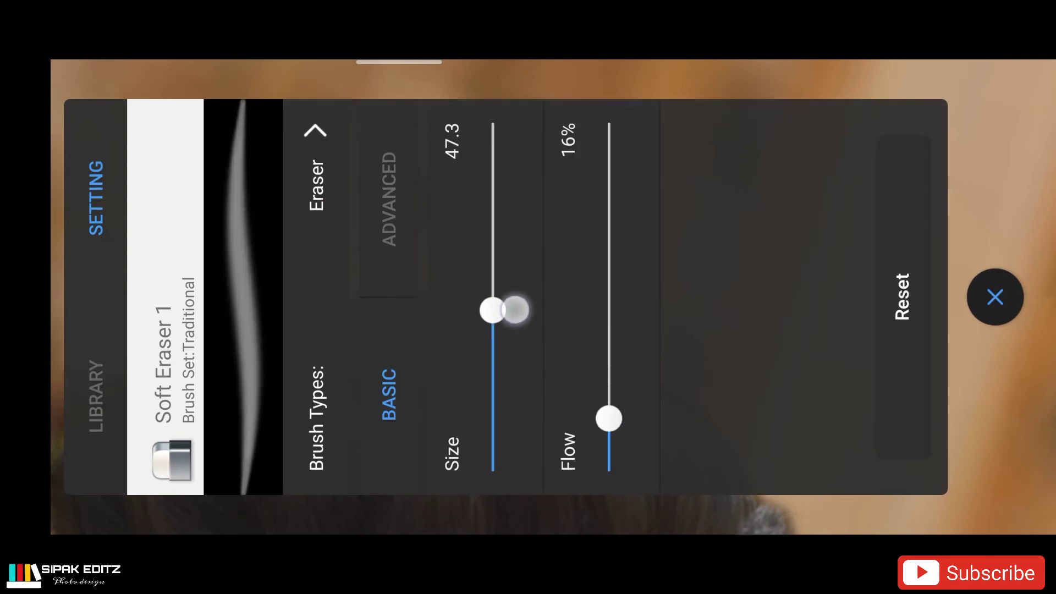
left_click(994, 297)
- Dismiss the transparency-locked warning and pan around the man's hair edges
left_click(654, 306)
left_click(580, 137)
left_click(79, 198)
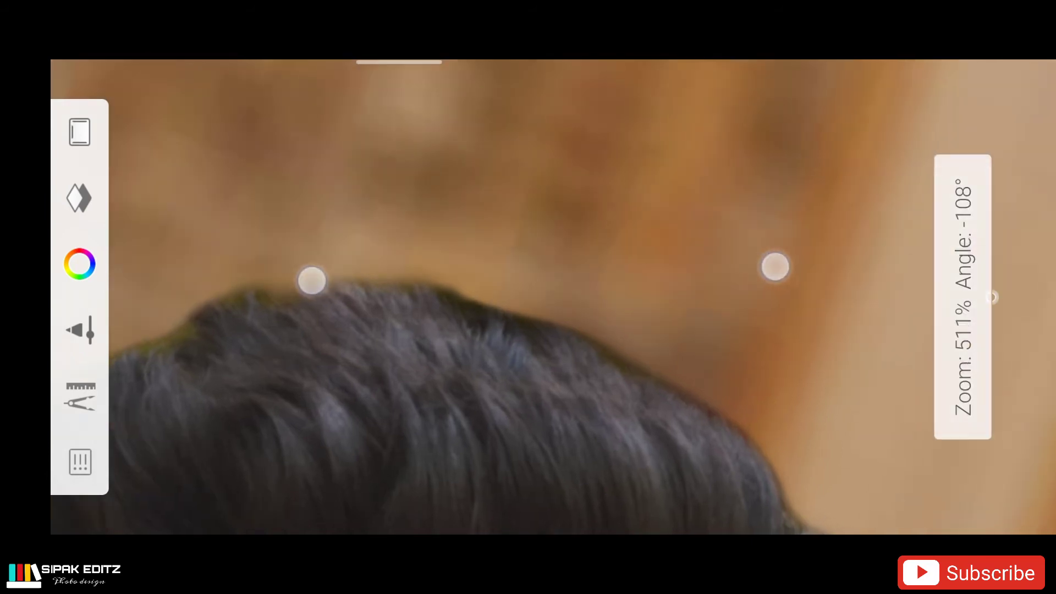
left_click_drag(311, 278, 474, 239)
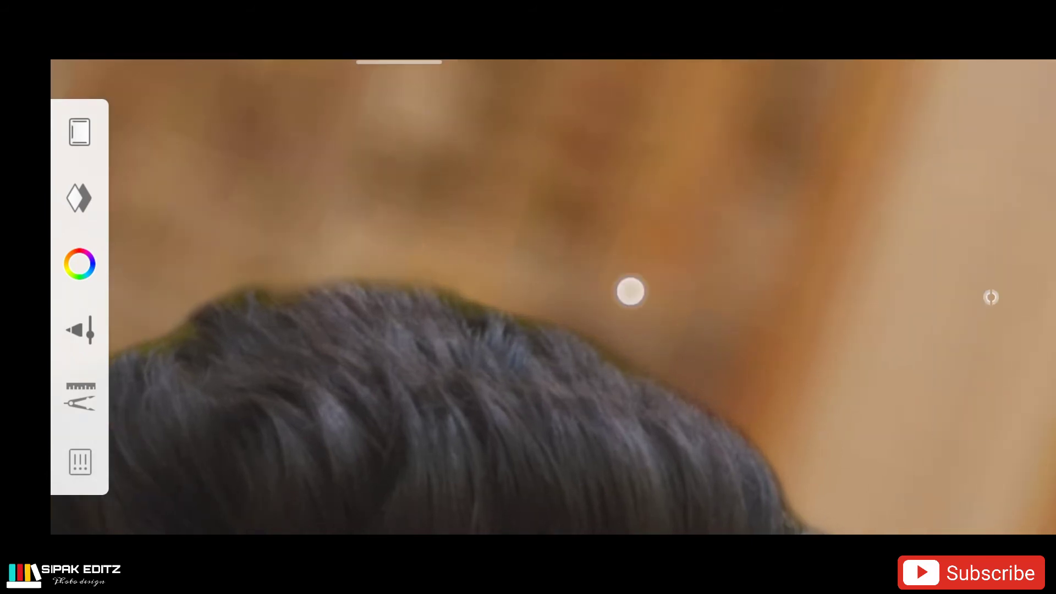
left_click_drag(630, 291, 482, 223)
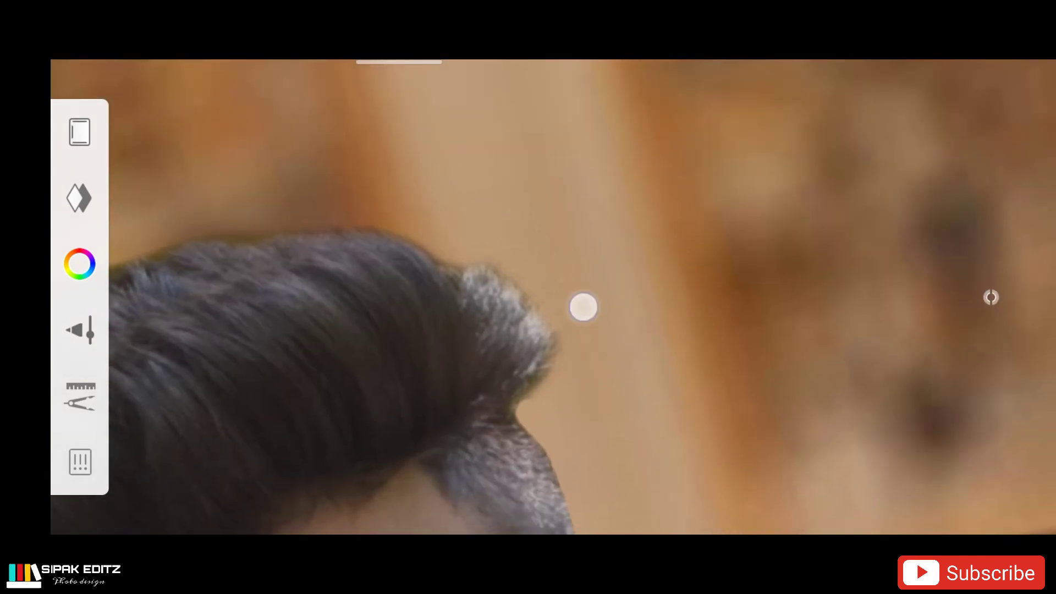
left_click_drag(583, 307, 537, 170)
left_click(990, 297)
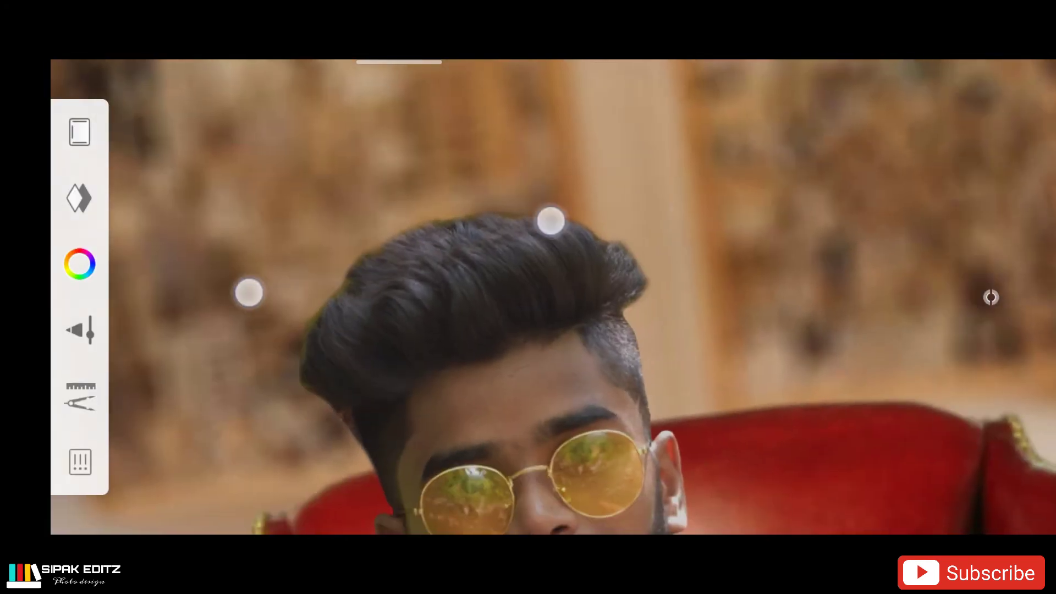
left_click_drag(304, 162, 355, 257)
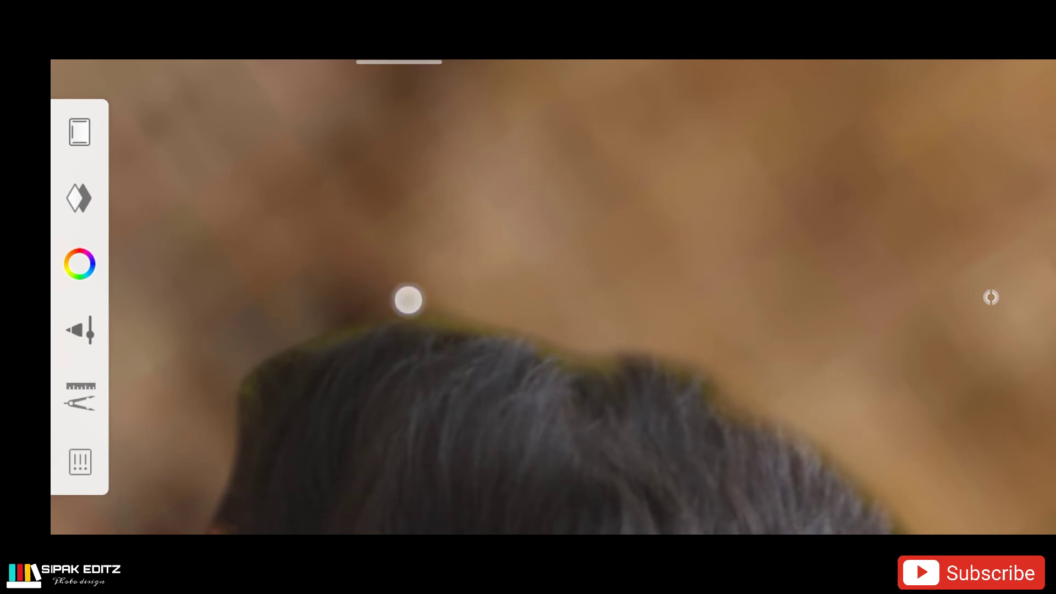
- Merge all layers into one and zoom out to the whole composition
left_click(239, 330)
left_click(388, 114)
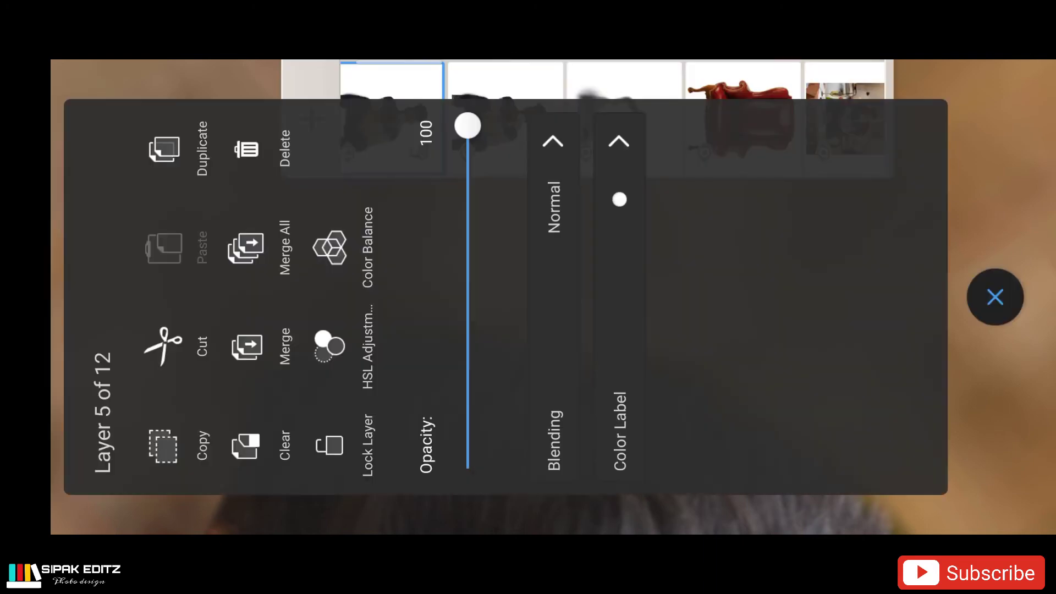
left_click(262, 240)
left_click_drag(388, 266, 353, 186)
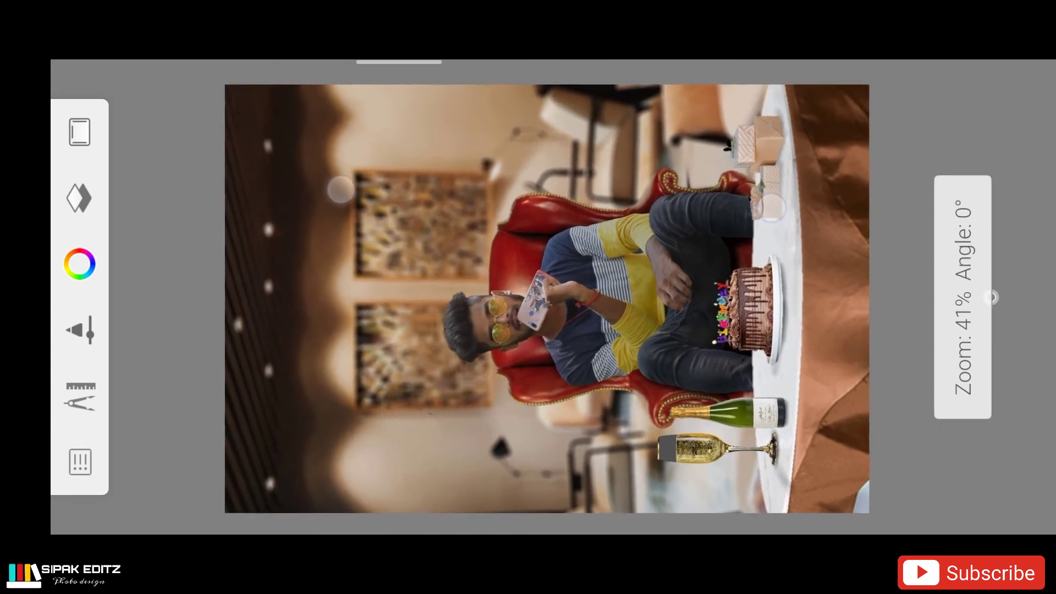
- Shrink the HAPPY BIRTHDAY text to 77% and position it beside the man
mouse_move(753, 256)
left_mouse_down()
mouse_move(196, 182)
mouse_move(195, 264)
mouse_move(231, 285)
mouse_move(261, 189)
left_mouse_up()
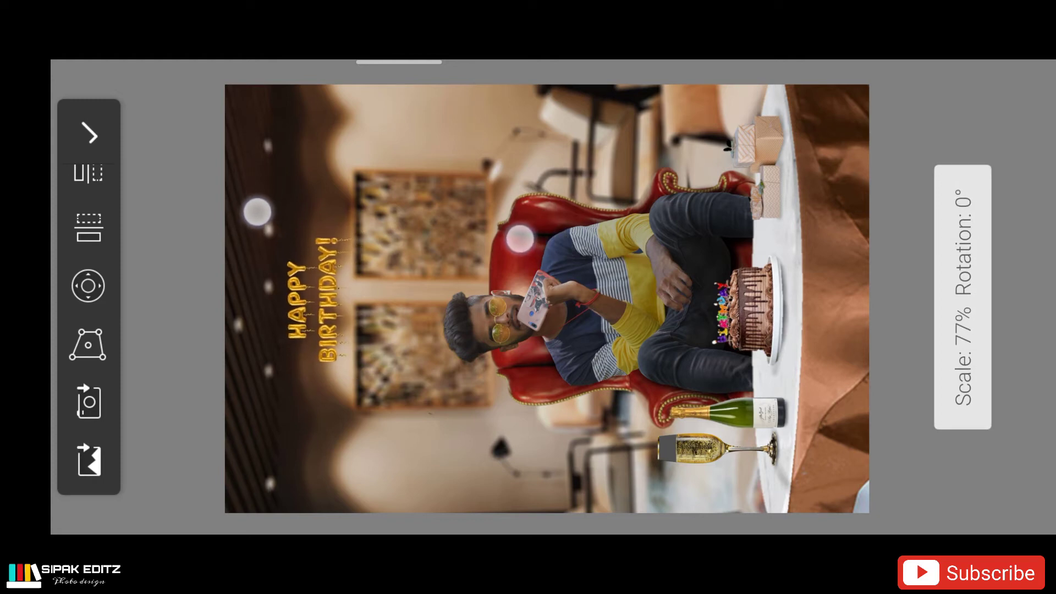
left_click_drag(257, 211, 257, 211)
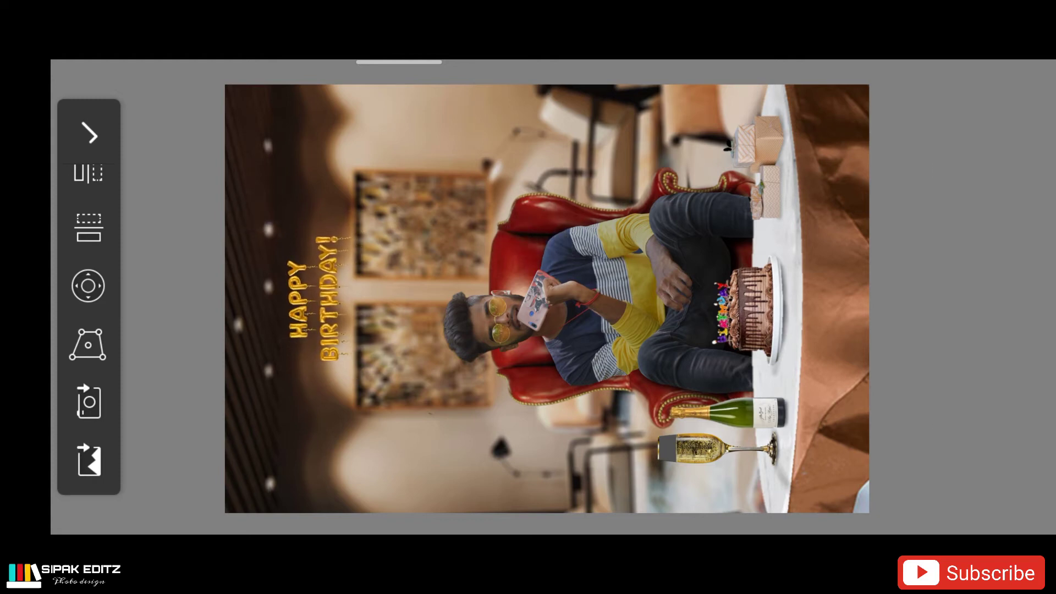
left_click(990, 297)
- Fade the HAPPY BIRTHDAY layer to 36% opacity and merge all layers
left_click(134, 171)
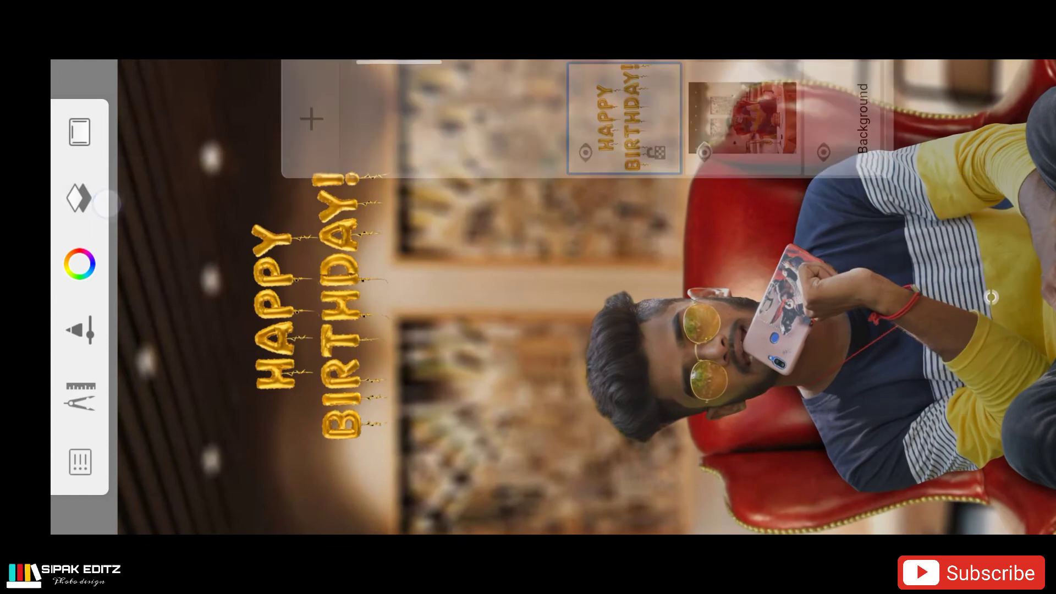
left_click(624, 119)
left_click_drag(467, 125, 468, 344)
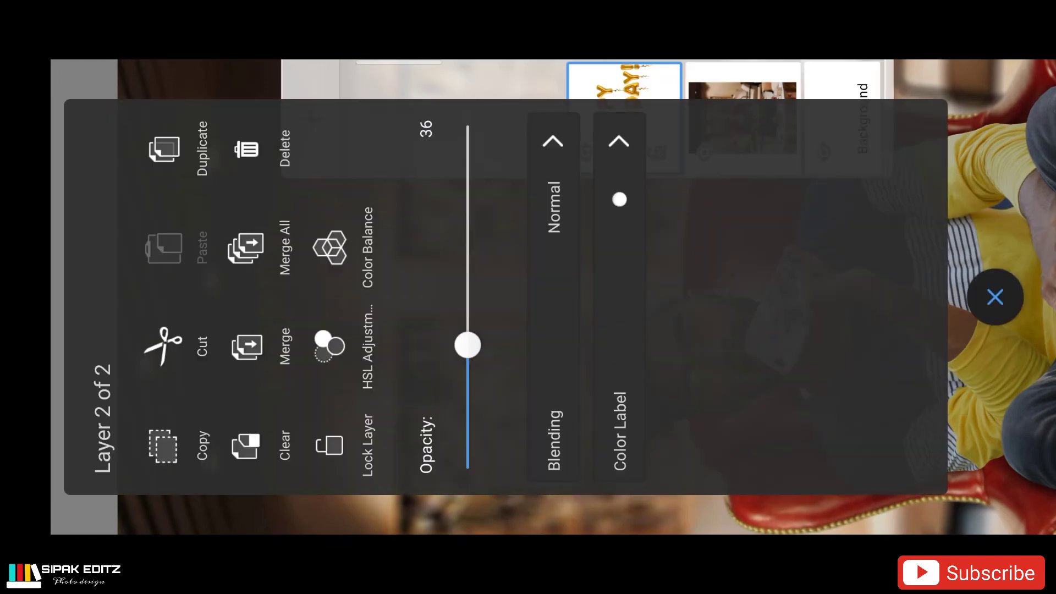
left_click(246, 243)
left_click(990, 297)
mouse_move(684, 249)
left_mouse_down()
mouse_move(742, 249)
mouse_move(825, 229)
left_mouse_up()
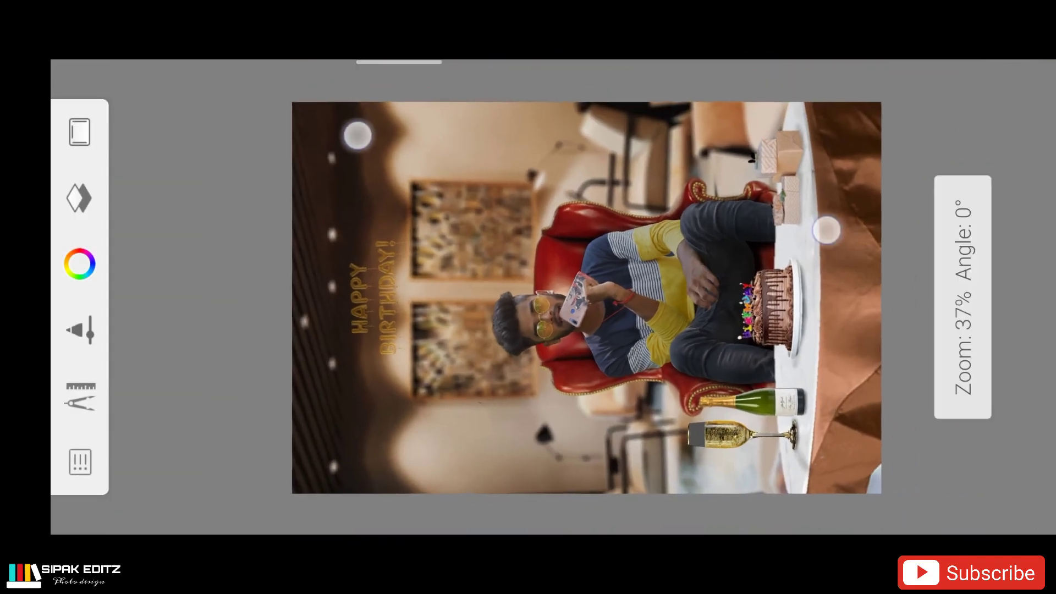
left_click(80, 397)
- Import the colourful balloons picture and place it enlarged at the canvas corner
left_click(335, 301)
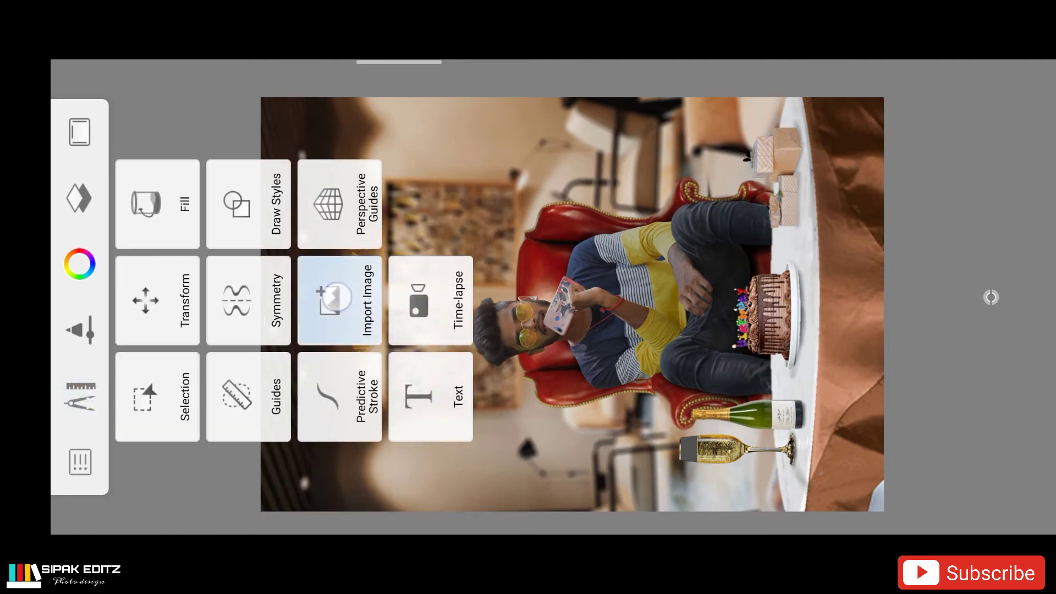
left_click(167, 297)
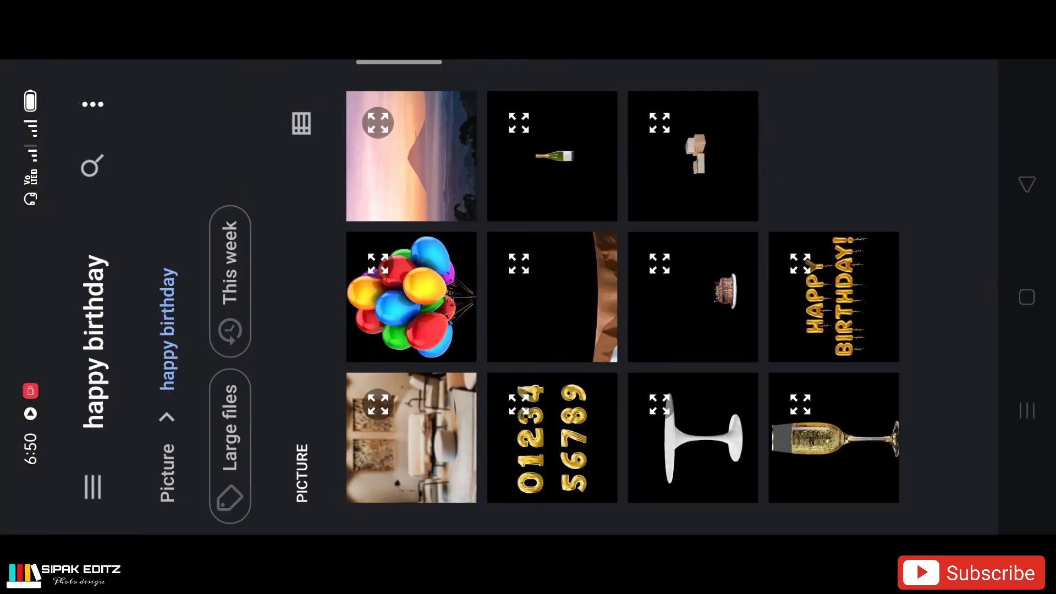
scroll(550, 297, "down", 3)
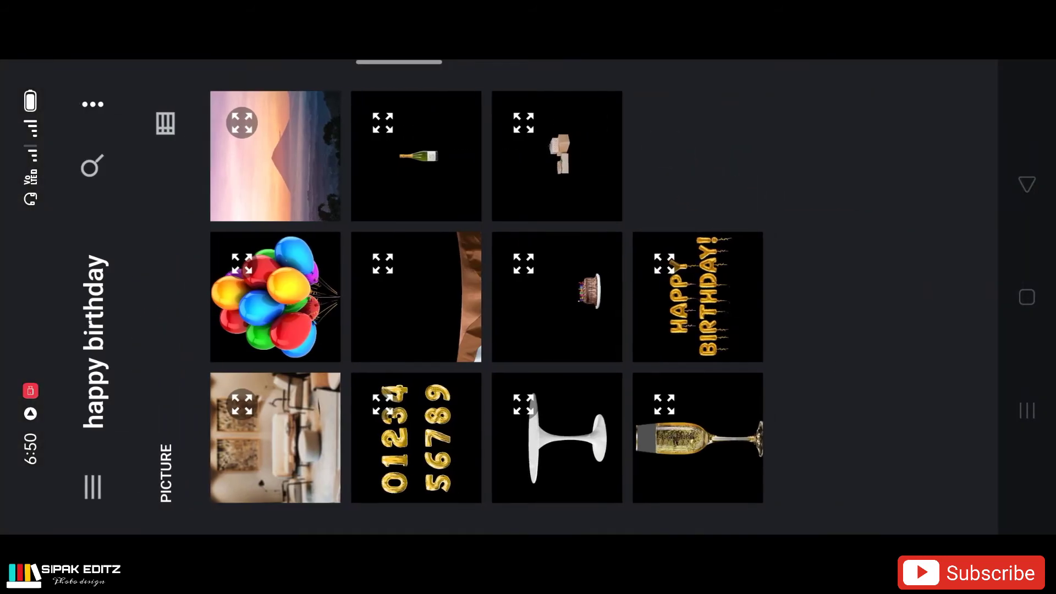
left_click(297, 309)
mouse_move(708, 278)
left_mouse_down()
mouse_move(932, 153)
mouse_move(925, 106)
mouse_move(891, 146)
left_mouse_up()
left_click(990, 297)
- Transform the balloons to 400% scale and tilt them at the corner
left_click(81, 386)
left_click(146, 301)
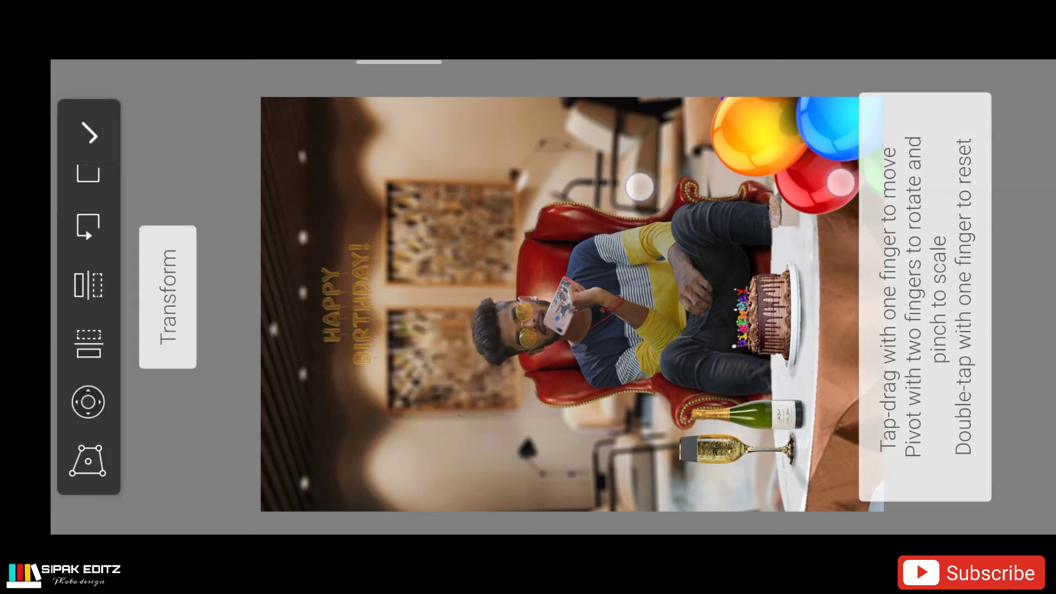
left_click_drag(840, 181, 844, 164)
left_click(89, 134)
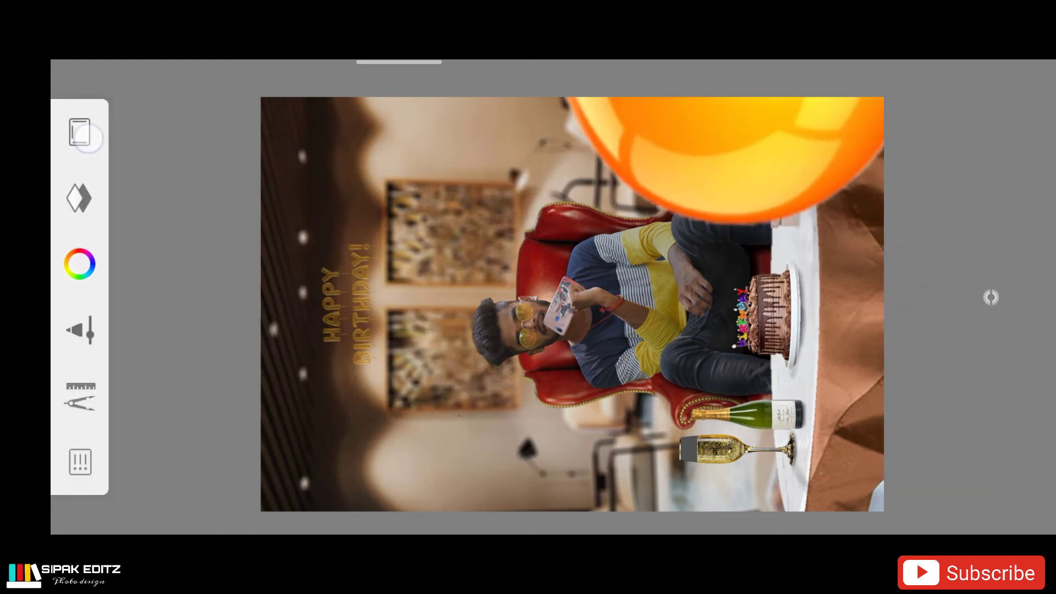
left_click(140, 302)
mouse_move(915, 207)
left_mouse_down()
mouse_move(946, 128)
mouse_move(935, 137)
mouse_move(971, 110)
left_mouse_up()
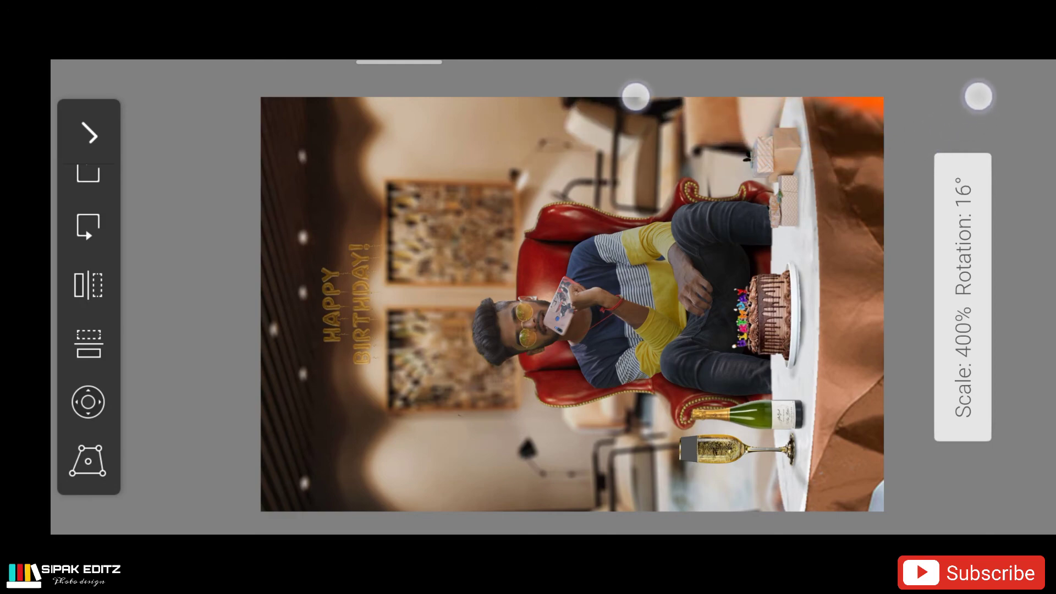
left_click(990, 297)
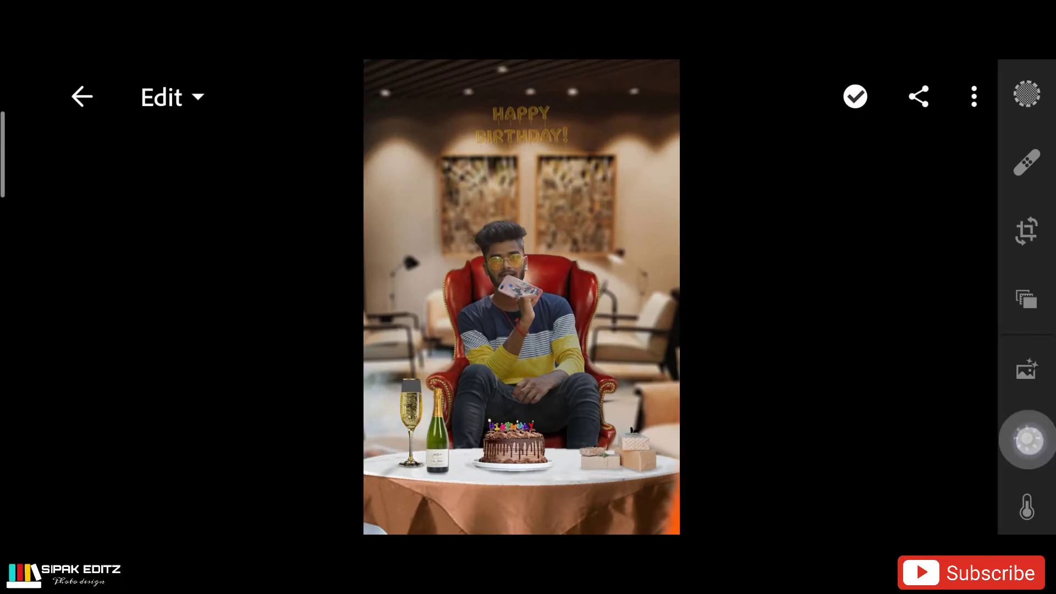
- Adjust light settings: contrast -17, highlights 14, exposure 0.10, plus tone tweaks
left_click(1027, 440)
left_click_drag(825, 254, 953, 258)
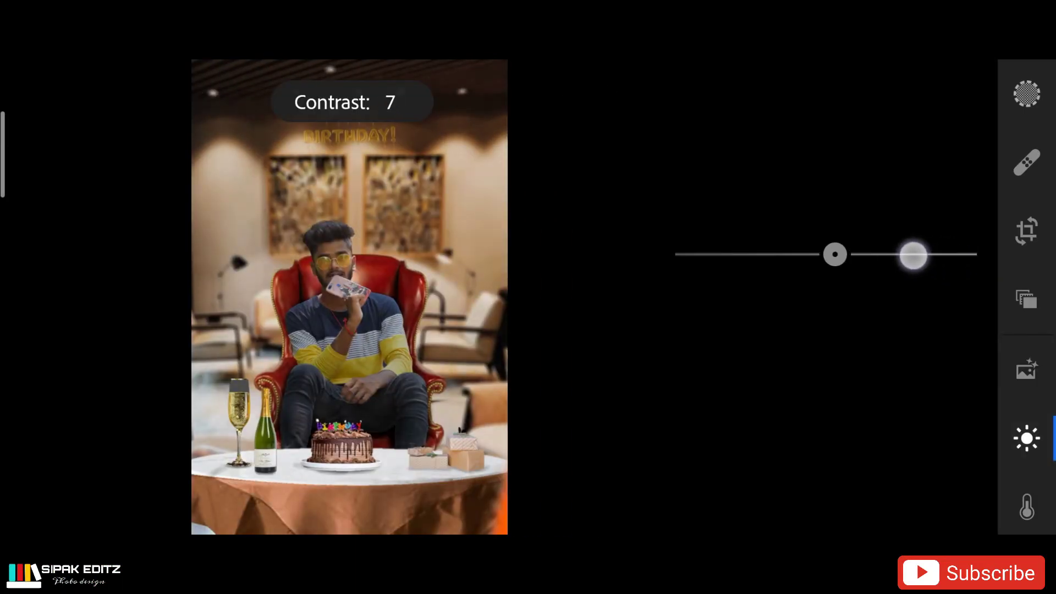
left_click_drag(915, 256, 877, 259)
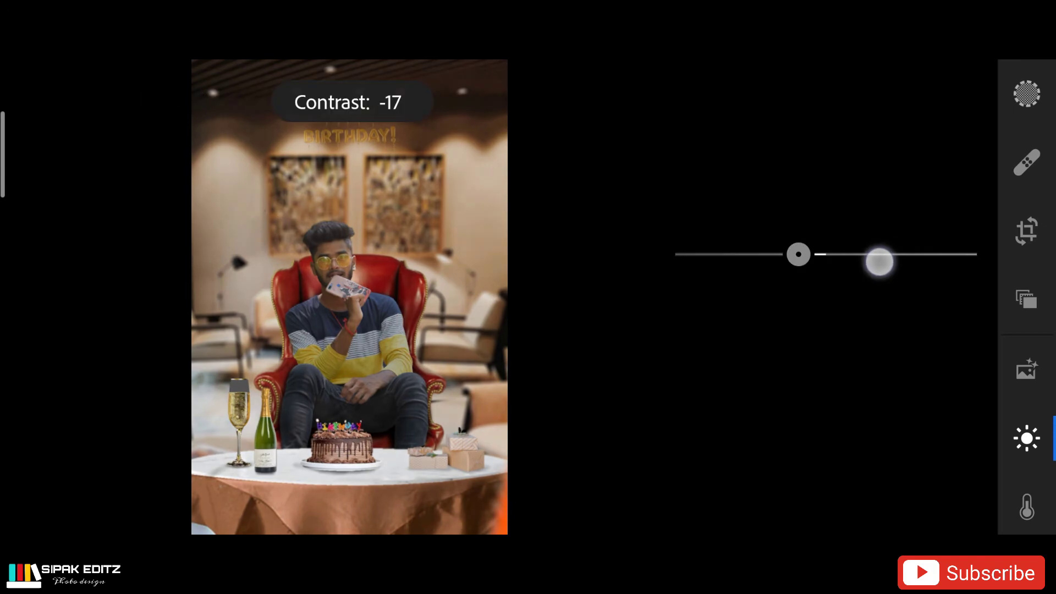
left_click_drag(881, 323, 907, 323)
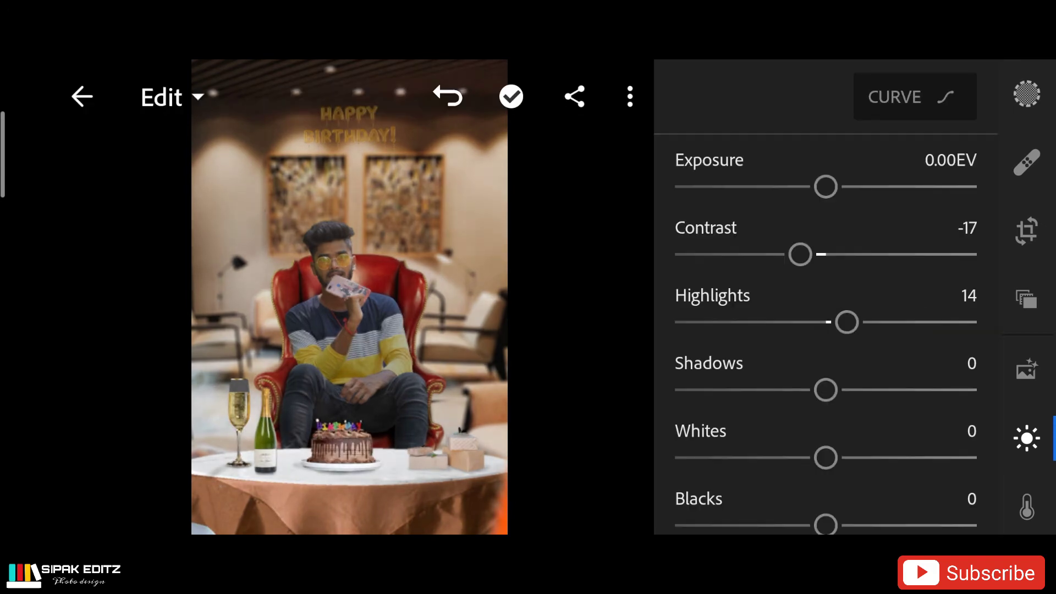
left_click_drag(879, 392, 855, 396)
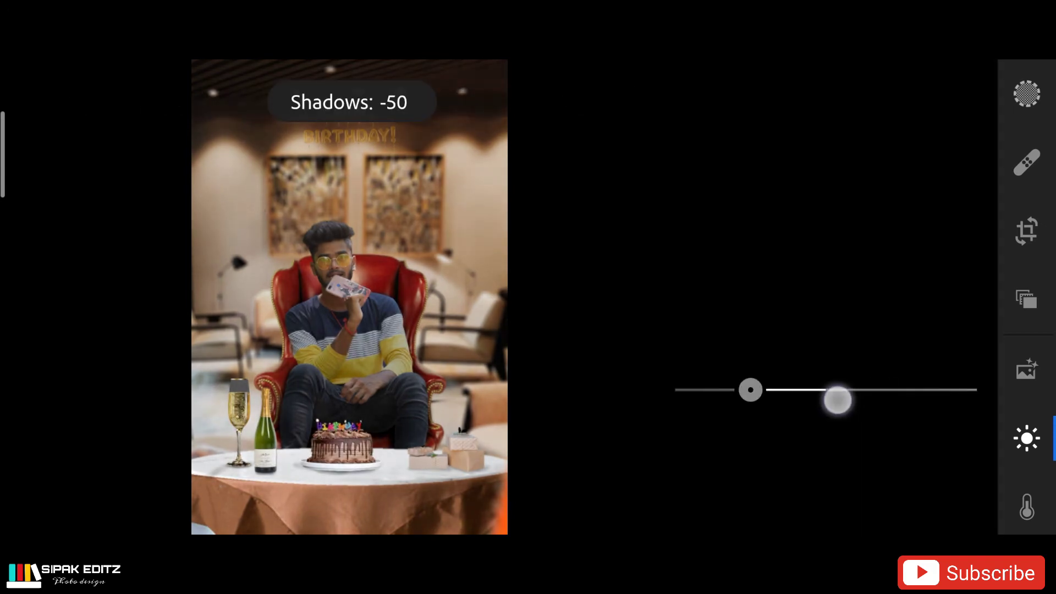
scroll(921, 379, "down", 1)
left_click_drag(880, 474, 858, 474)
left_click_drag(865, 405, 910, 407)
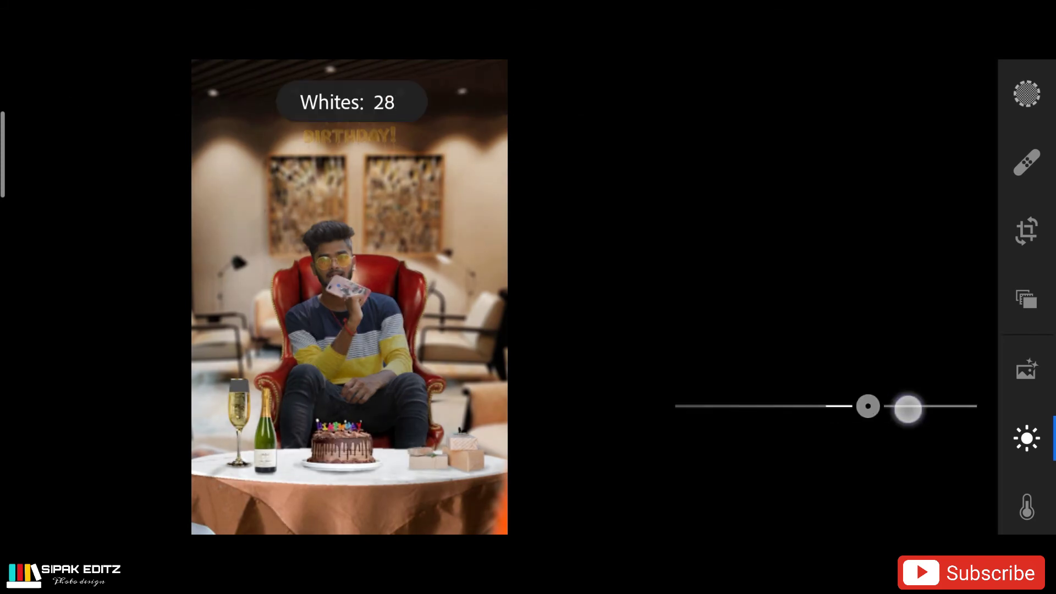
scroll(923, 337, "up", 1)
left_click_drag(924, 189, 927, 189)
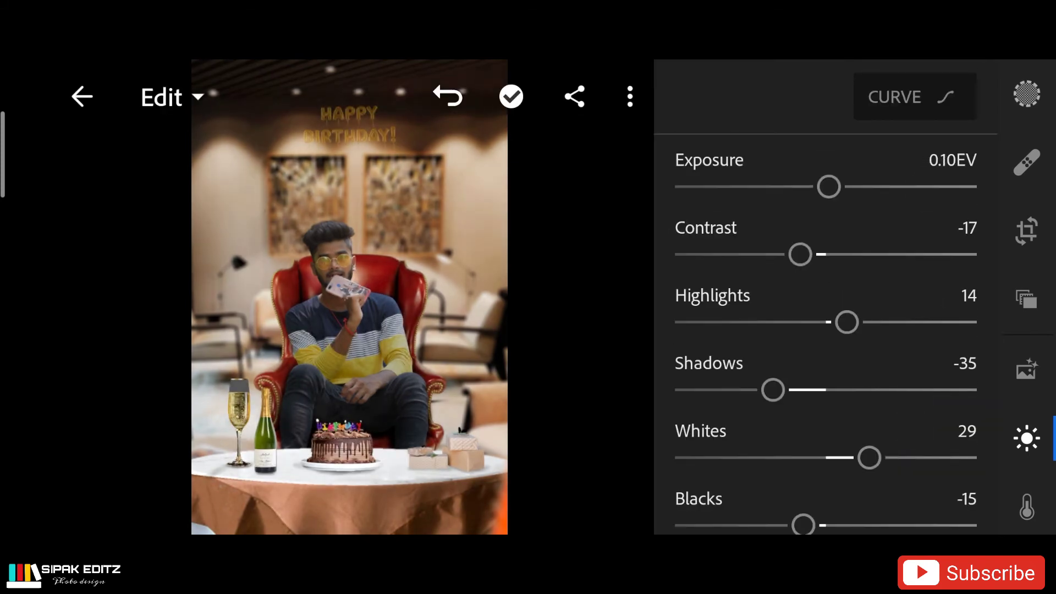
scroll(1026, 385, "down", 3)
- Set vibrance 57, saturation -8, tint 13, temperature about -3, clarity 22, vignette -18
left_click(1027, 333)
left_click_drag(859, 374, 946, 378)
left_click_drag(695, 432, 684, 430)
left_click_drag(878, 303, 898, 303)
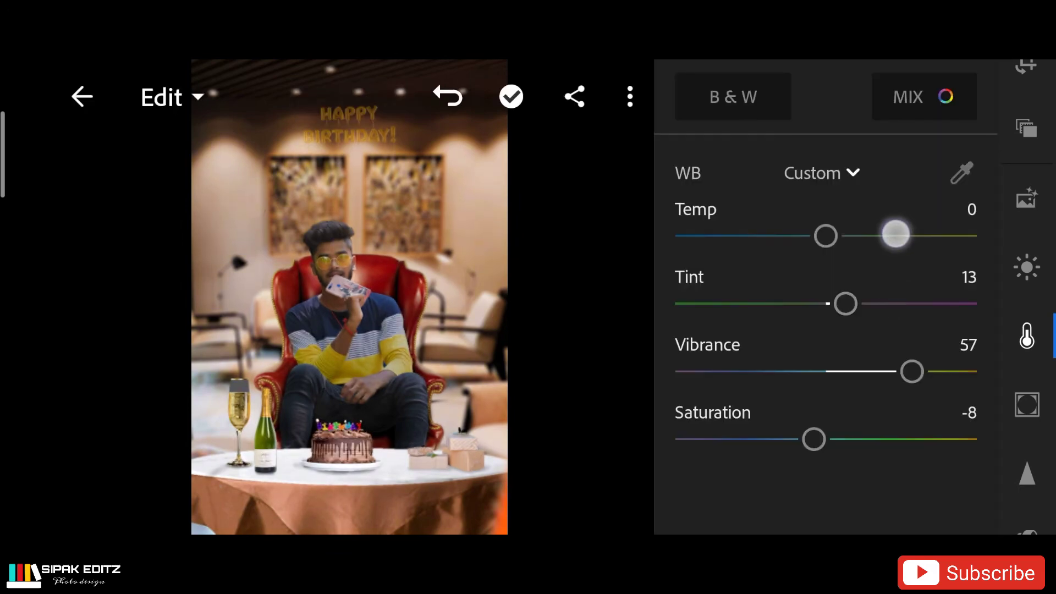
left_click_drag(866, 238, 688, 245)
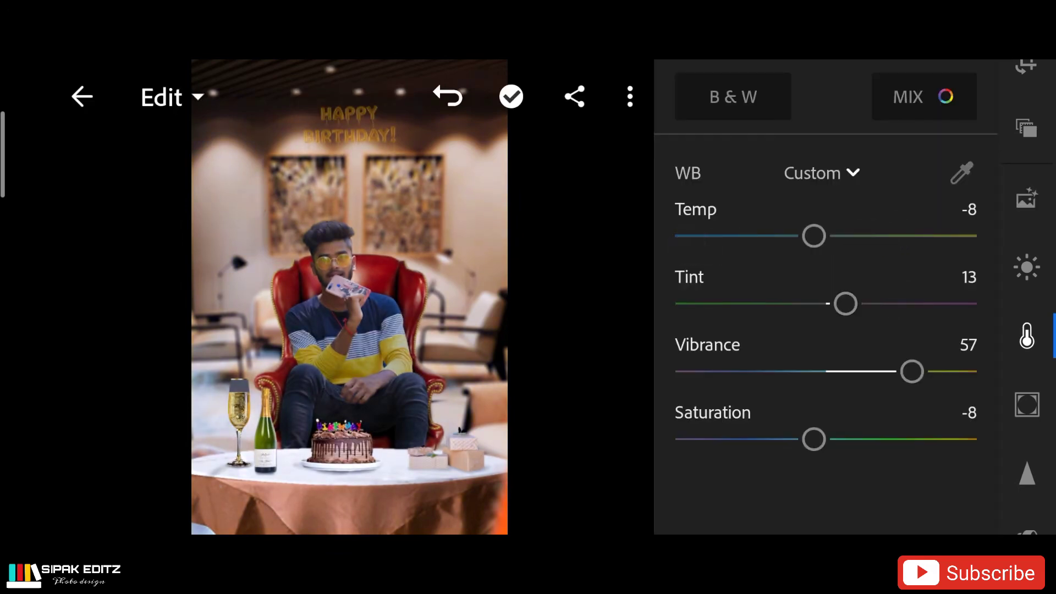
mouse_move(894, 236)
left_mouse_down()
mouse_move(938, 244)
mouse_move(896, 242)
mouse_move(933, 252)
mouse_move(902, 252)
left_mouse_up()
left_click(1026, 405)
mouse_move(921, 388)
left_mouse_down()
mouse_move(892, 395)
mouse_move(901, 395)
left_mouse_up()
- Add grain 3, then set Sharpening 54, Radius 1.30, Detail 38 and Masking 14
left_click_drag(905, 181, 912, 181)
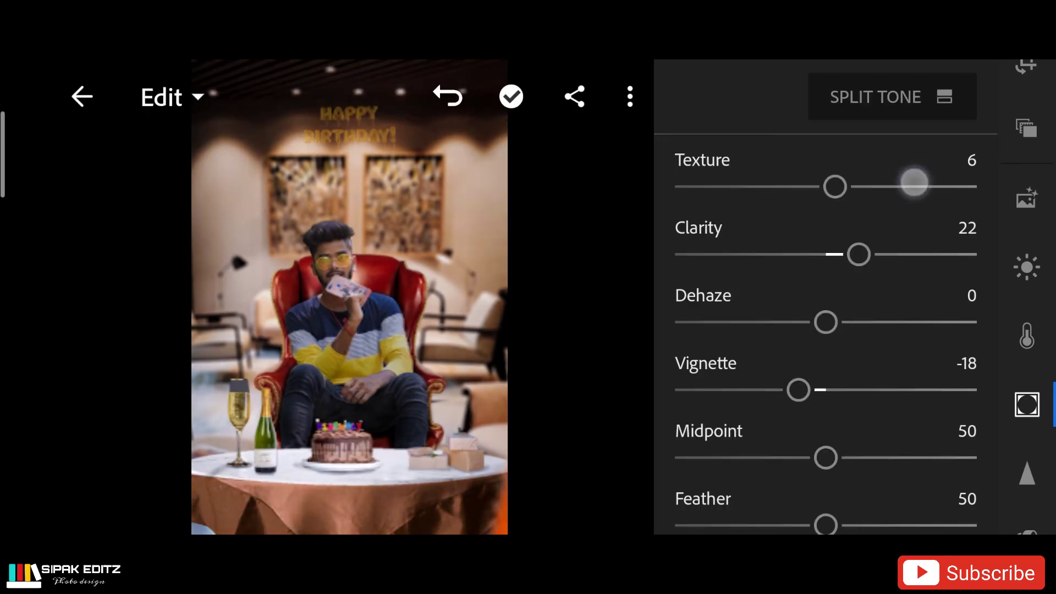
scroll(825, 275, "down", 6)
left_click_drag(891, 333, 893, 334)
left_click(1027, 472)
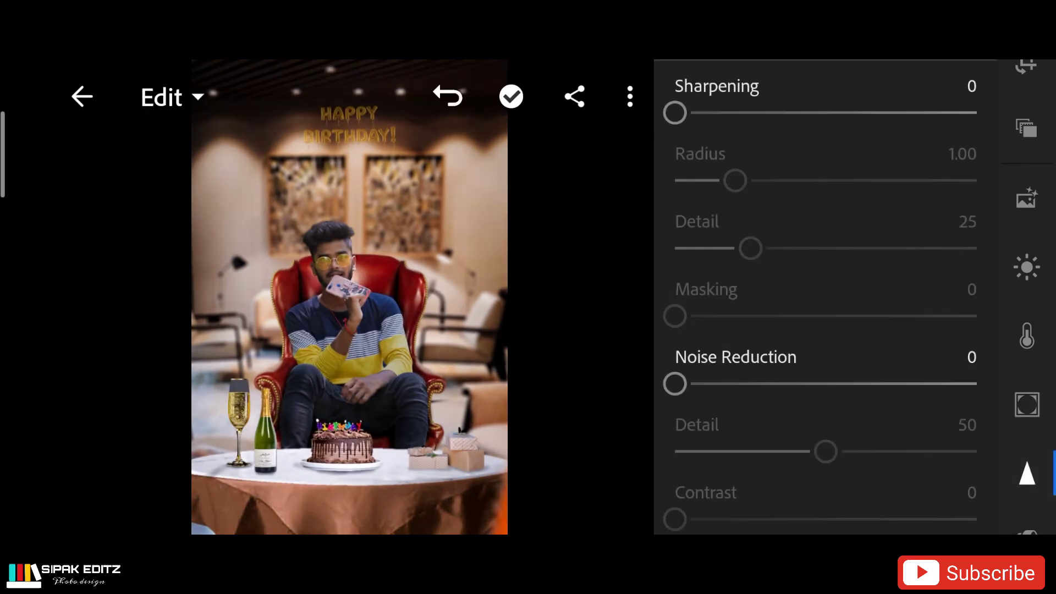
left_click_drag(825, 125, 933, 131)
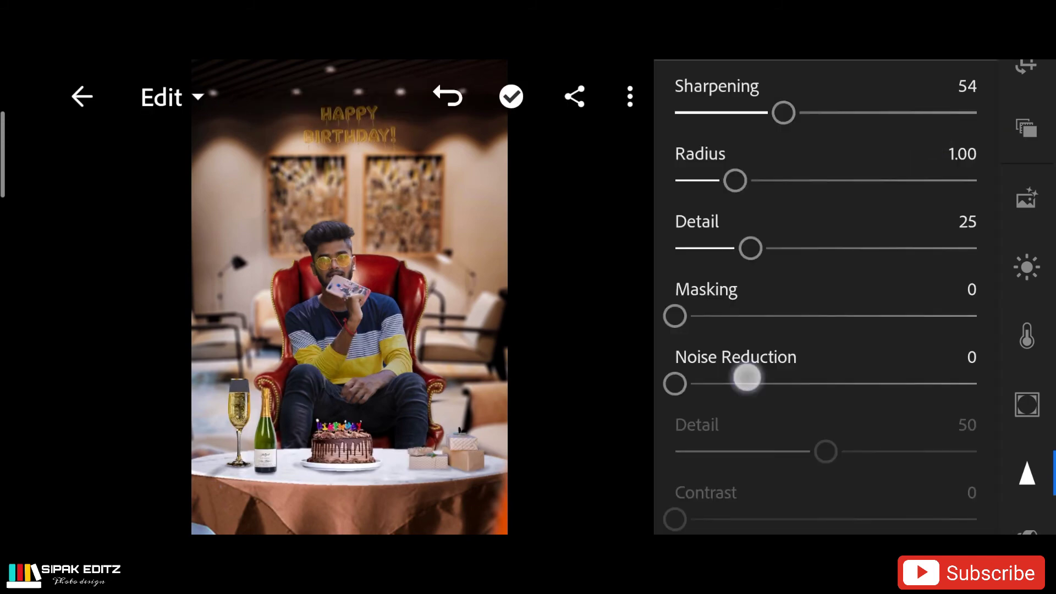
left_click_drag(746, 378, 860, 372)
left_click_drag(677, 316, 715, 316)
left_click_drag(824, 247, 858, 248)
left_click_drag(813, 180, 853, 179)
- Set Noise Reduction 36, Contrast 18, Color Noise 22, Detail 82 and Smoothness 65
scroll(911, 310, "down", 1)
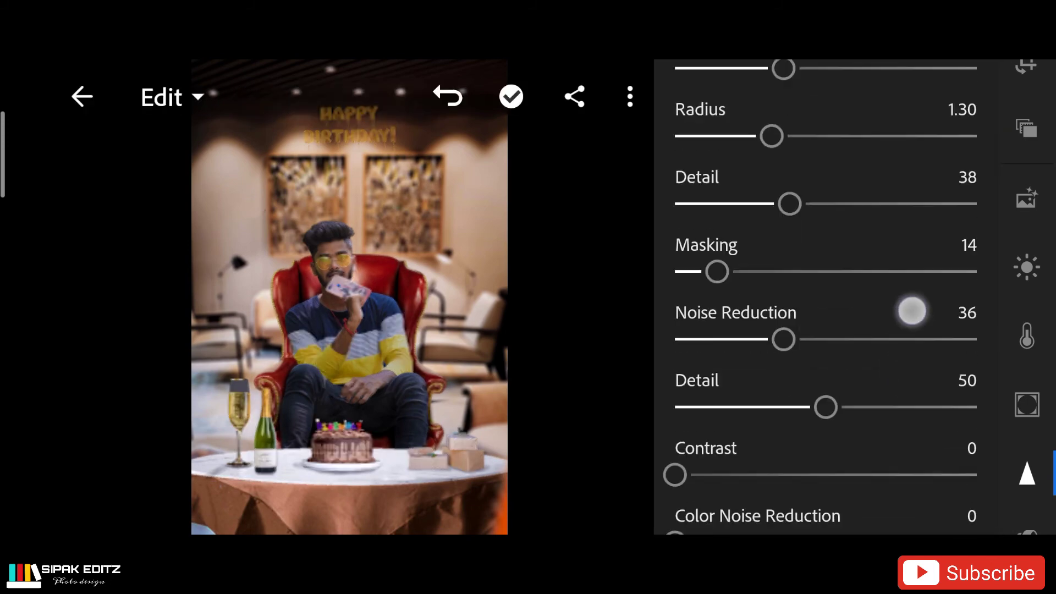
scroll(912, 311, "down", 3)
left_click_drag(811, 401, 877, 401)
left_click_drag(802, 345, 855, 345)
scroll(939, 248, "down", 2)
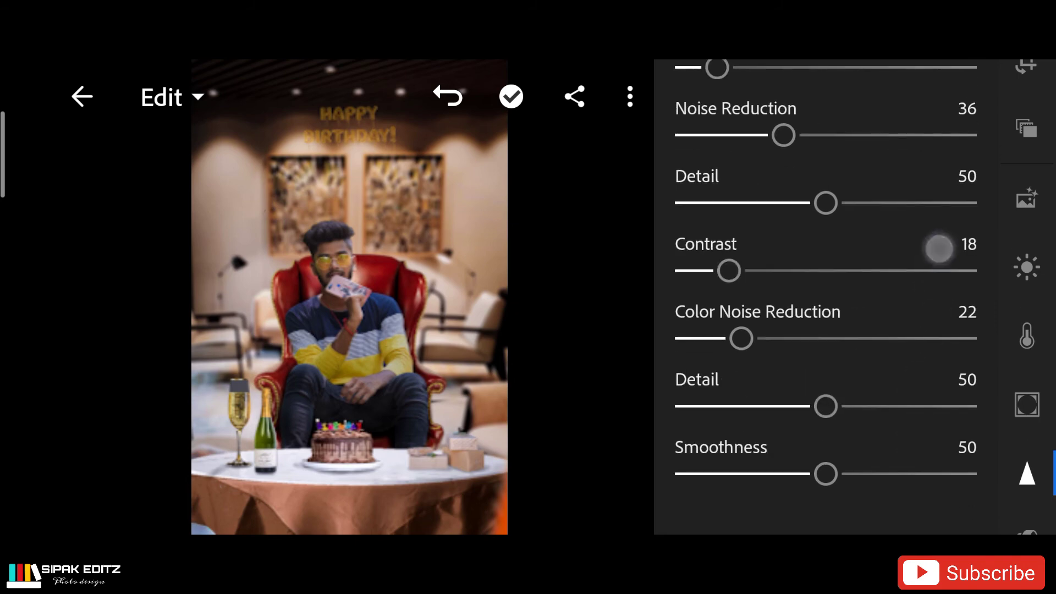
left_click_drag(891, 394, 984, 391)
left_click_drag(876, 471, 922, 471)
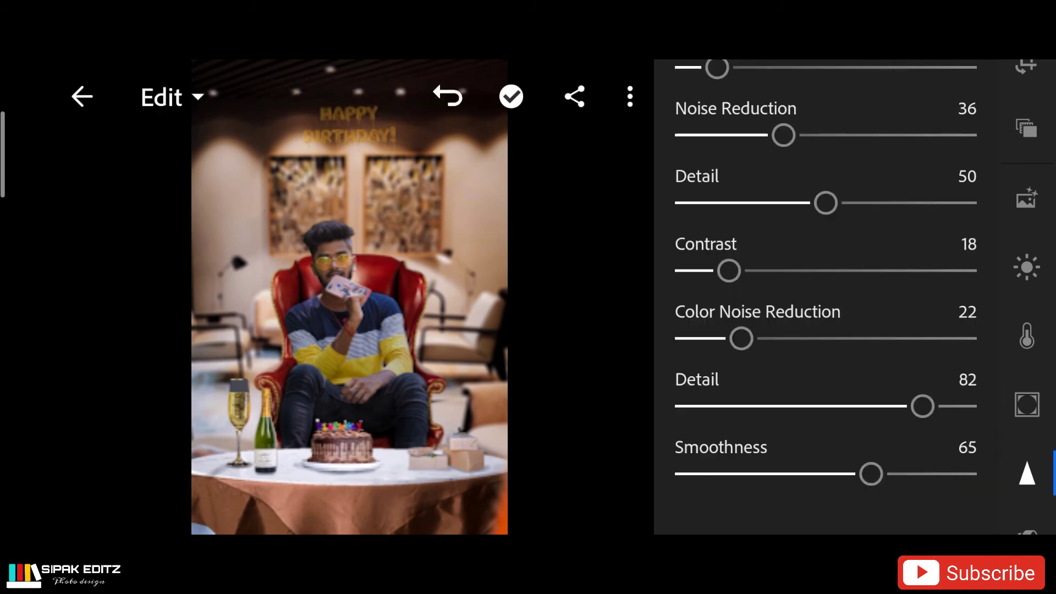
- Return to the Color adjustments and bring up the per-colour Mix panel
scroll(824, 297, "up", 5)
left_click(1026, 267)
left_click(1026, 336)
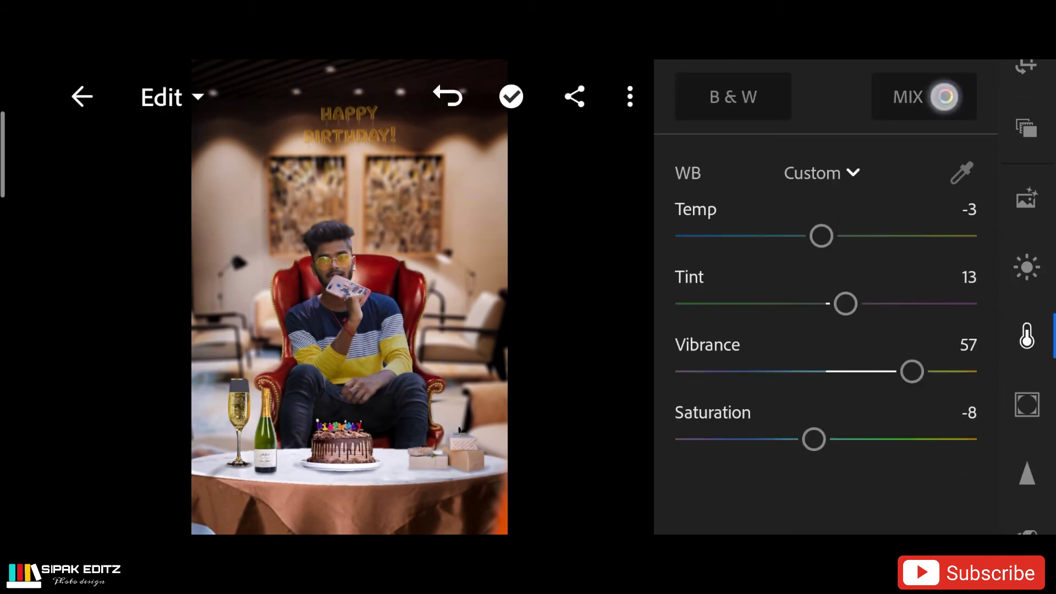
left_click(935, 96)
- Give yellows Hue -25, Saturation 85, Luminance 20, and mute orange saturation to -12
left_click(787, 156)
left_click_drag(855, 304, 1008, 304)
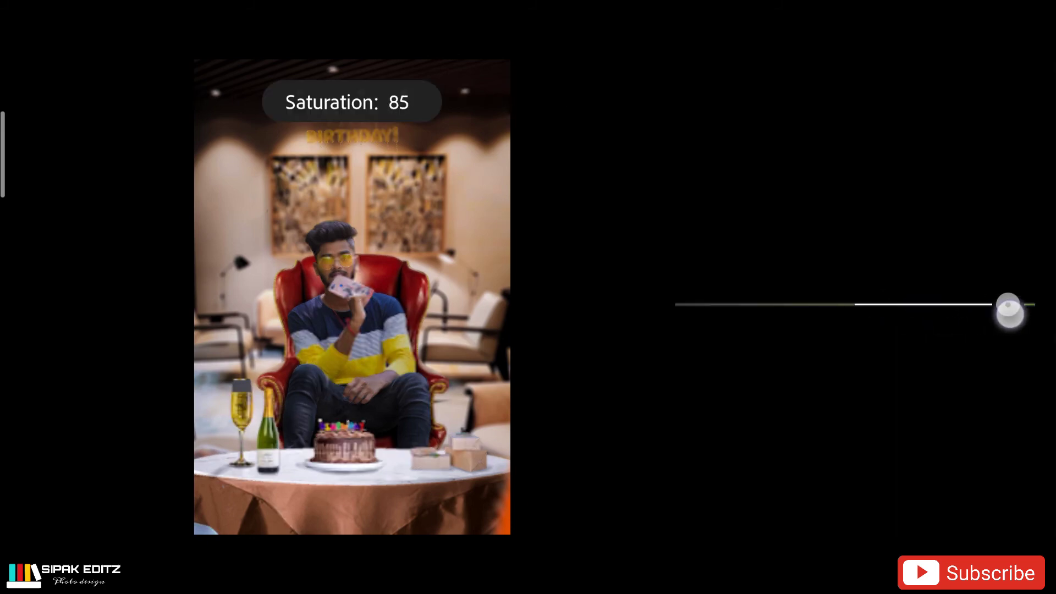
mouse_move(933, 220)
left_mouse_down()
mouse_move(706, 249)
mouse_move(856, 252)
left_mouse_up()
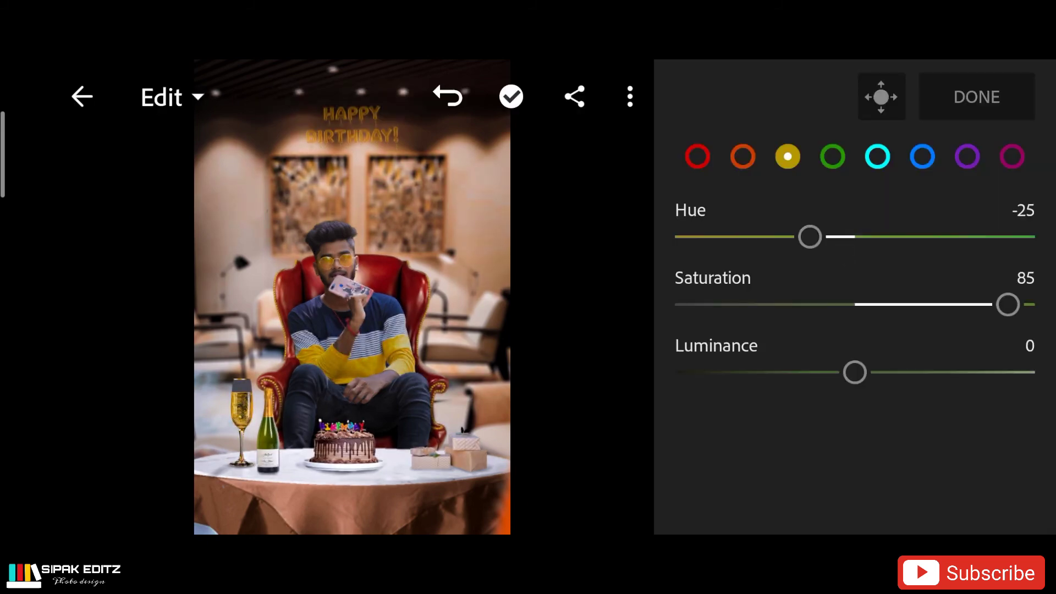
mouse_move(854, 372)
left_mouse_down()
mouse_move(915, 372)
mouse_move(891, 372)
left_mouse_up()
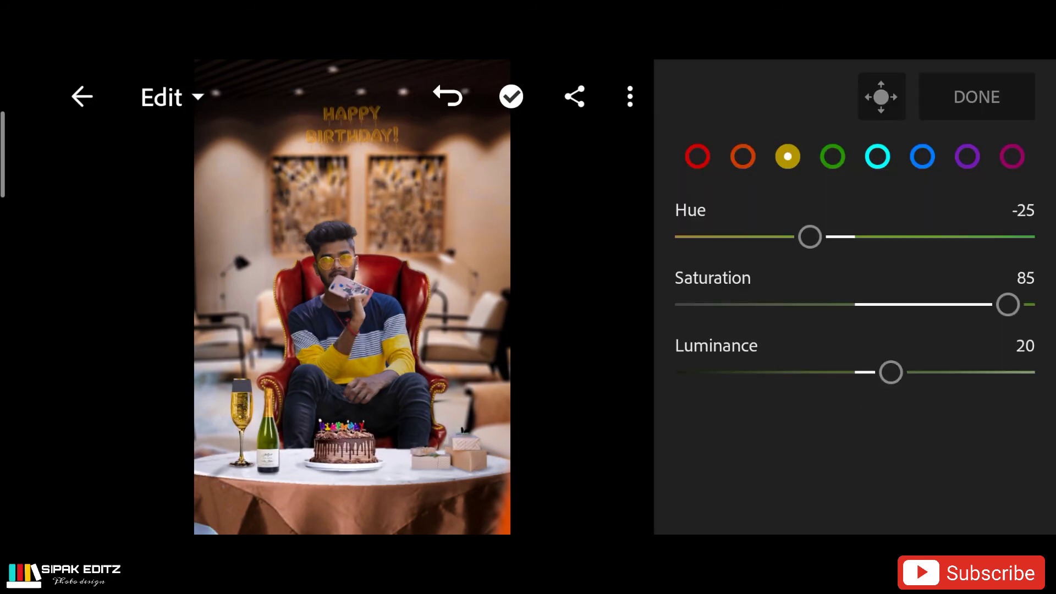
left_click(742, 156)
mouse_move(912, 306)
left_mouse_down()
mouse_move(875, 312)
mouse_move(891, 311)
left_mouse_up()
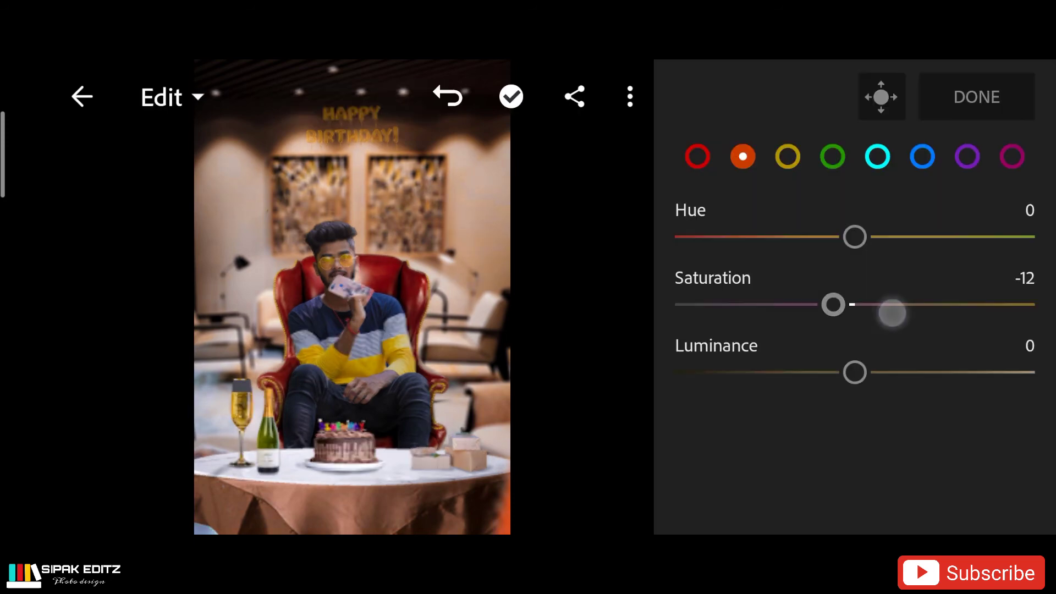
mouse_move(853, 379)
left_mouse_down()
mouse_move(900, 387)
mouse_move(886, 384)
mouse_move(891, 372)
mouse_move(914, 372)
mouse_move(894, 373)
left_mouse_up()
- Fully desaturate the greens to Saturation -100 and push their Hue to -100
left_click(787, 157)
left_click(832, 156)
left_click(697, 156)
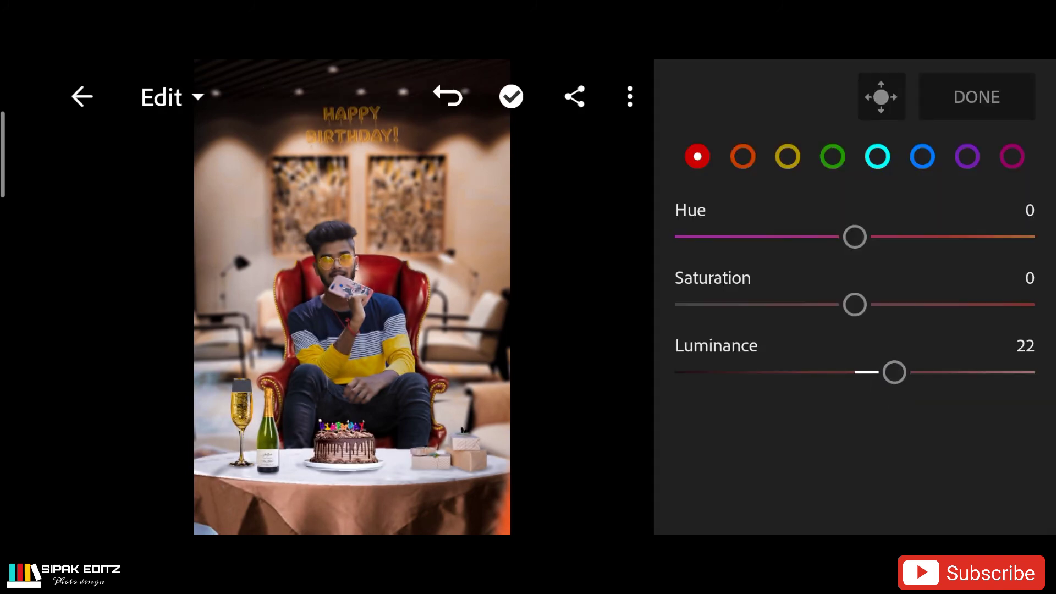
left_click(832, 156)
left_click_drag(958, 304, 742, 320)
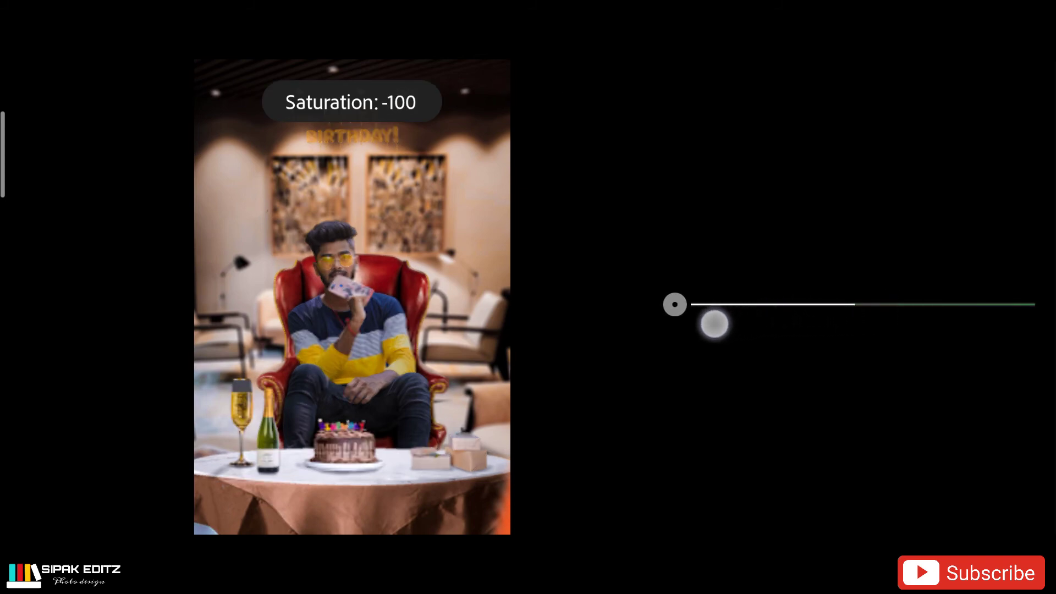
mouse_move(868, 257)
left_mouse_down()
mouse_move(703, 279)
mouse_move(704, 268)
left_mouse_up()
- Max cyan saturation at 100, then tone down the blues and magentas
left_click(877, 157)
left_click_drag(854, 304, 1026, 304)
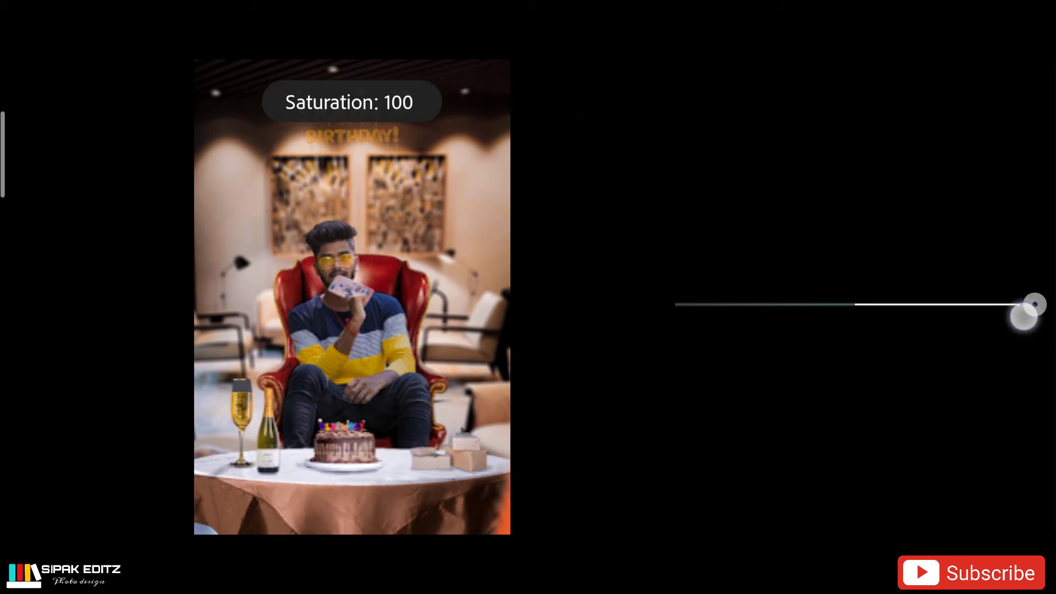
left_click(922, 156)
left_click_drag(854, 304, 918, 307)
left_click_drag(946, 237, 905, 243)
left_click_drag(962, 304, 898, 304)
left_click(1009, 158)
left_click_drag(907, 372, 950, 372)
- Close the colour mixer, go to Split Tone under Effects, and check the man's face
left_click(977, 97)
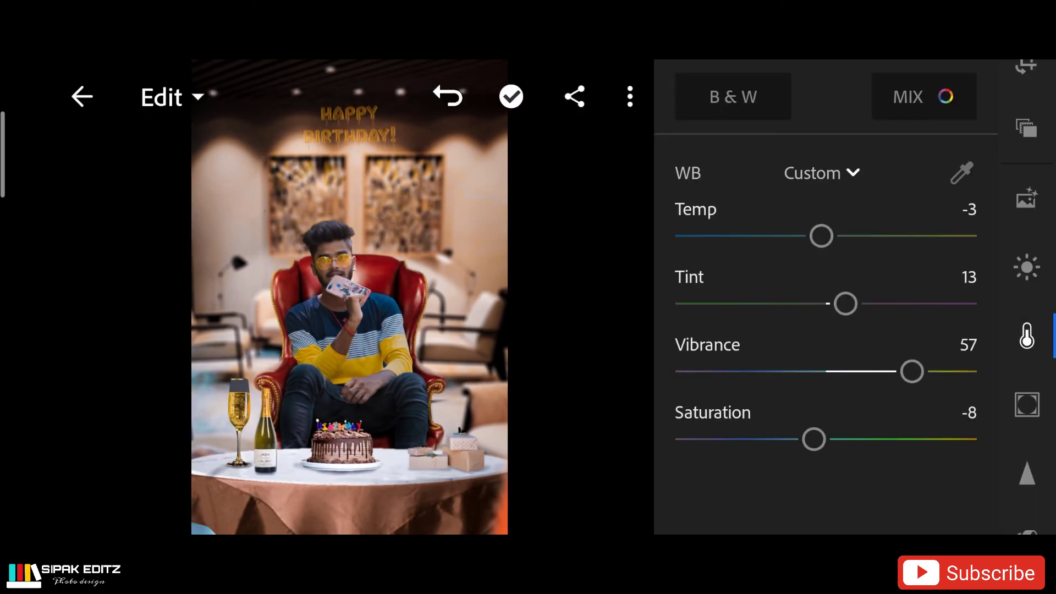
left_click(1026, 385)
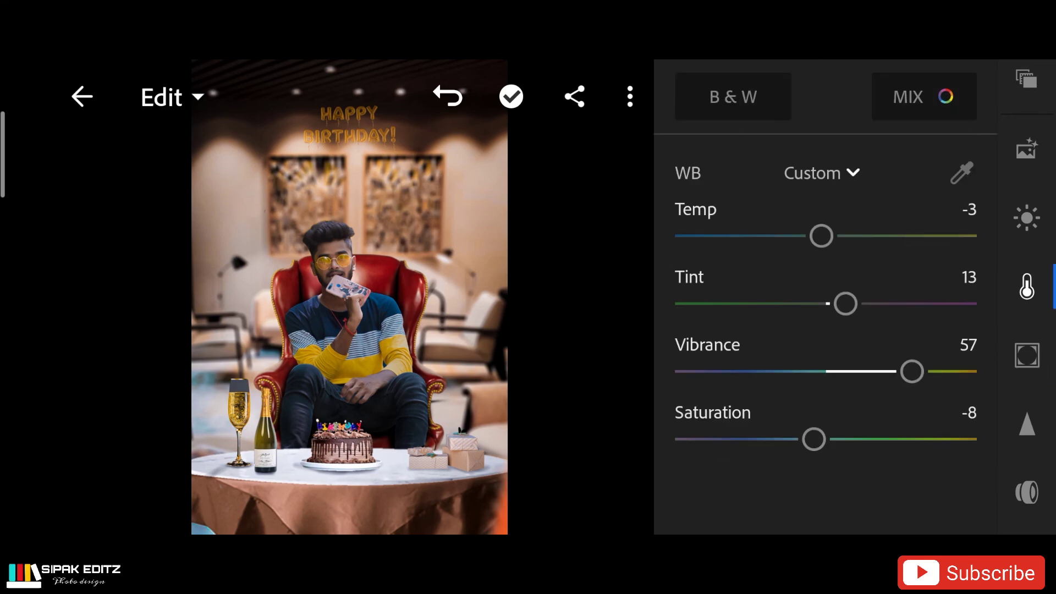
left_click(1026, 355)
scroll(825, 275, "up", 5)
left_click(891, 94)
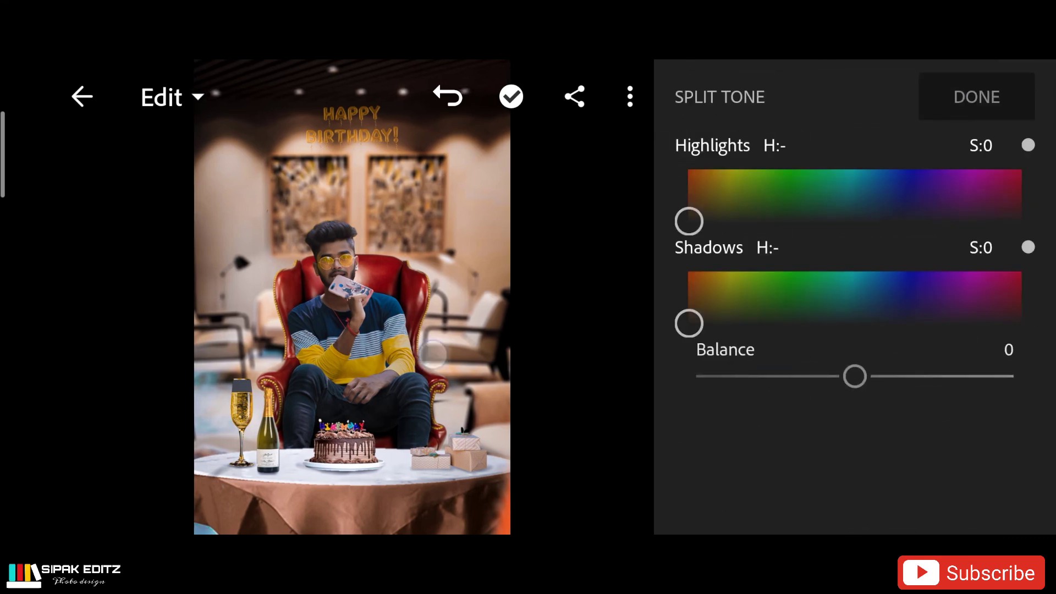
double_click(432, 353)
double_click(526, 395)
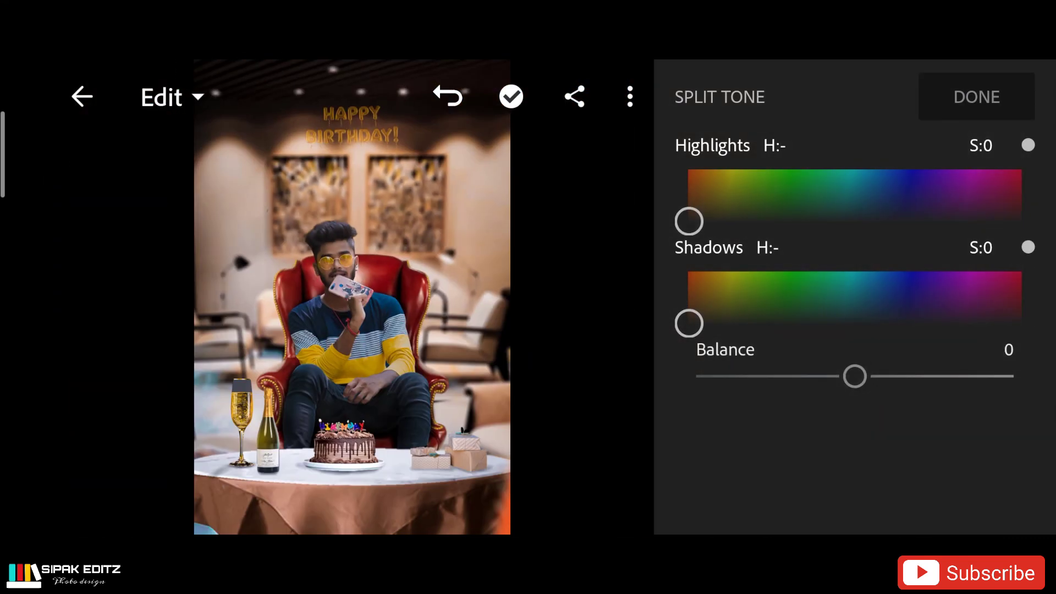
- Tint shadows to hue 159, saturation 5, set Balance 36, and confirm the split tone
mouse_move(688, 221)
left_mouse_down()
mouse_move(750, 208)
mouse_move(888, 211)
mouse_move(715, 223)
mouse_move(728, 233)
left_mouse_up()
mouse_move(688, 320)
left_mouse_down()
mouse_move(868, 320)
mouse_move(837, 336)
mouse_move(833, 329)
left_mouse_up()
mouse_move(733, 221)
left_mouse_down()
mouse_move(876, 224)
mouse_move(761, 228)
mouse_move(749, 258)
left_mouse_up()
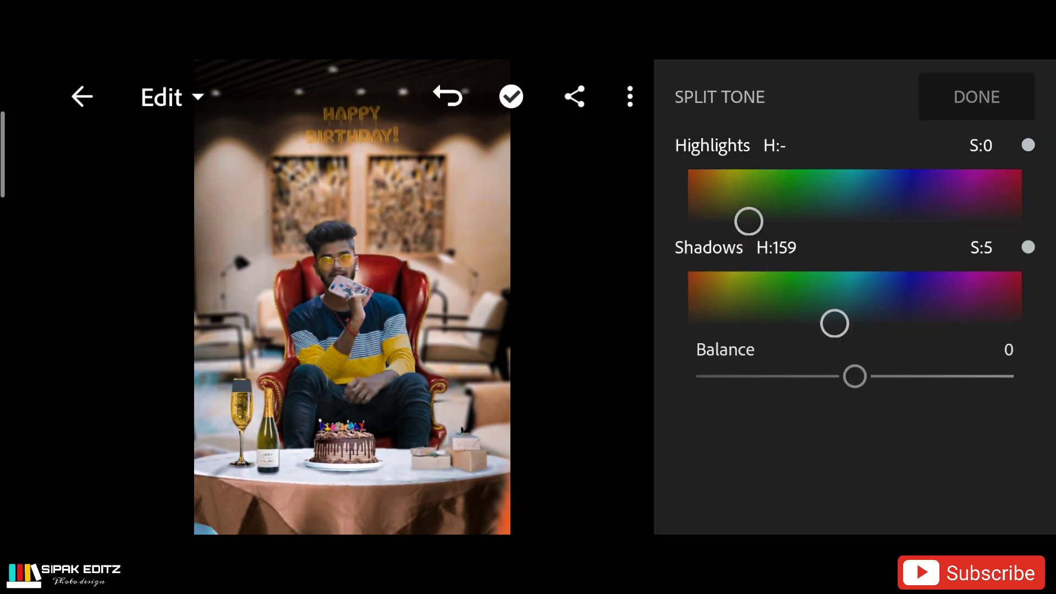
mouse_move(855, 376)
left_mouse_down()
mouse_move(771, 376)
mouse_move(963, 376)
mouse_move(912, 376)
left_mouse_up()
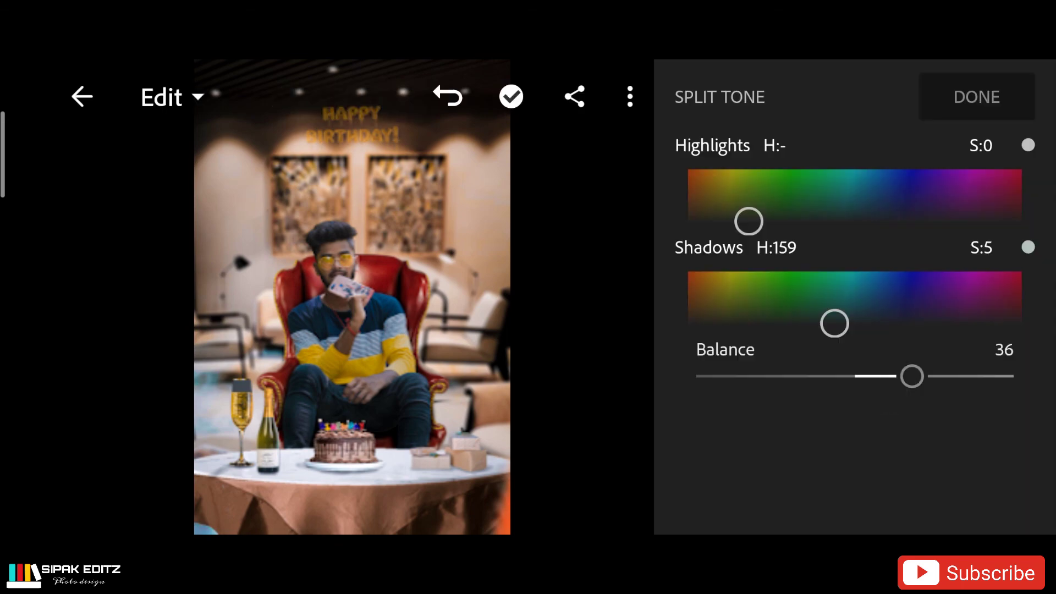
left_click(976, 97)
left_click(1027, 354)
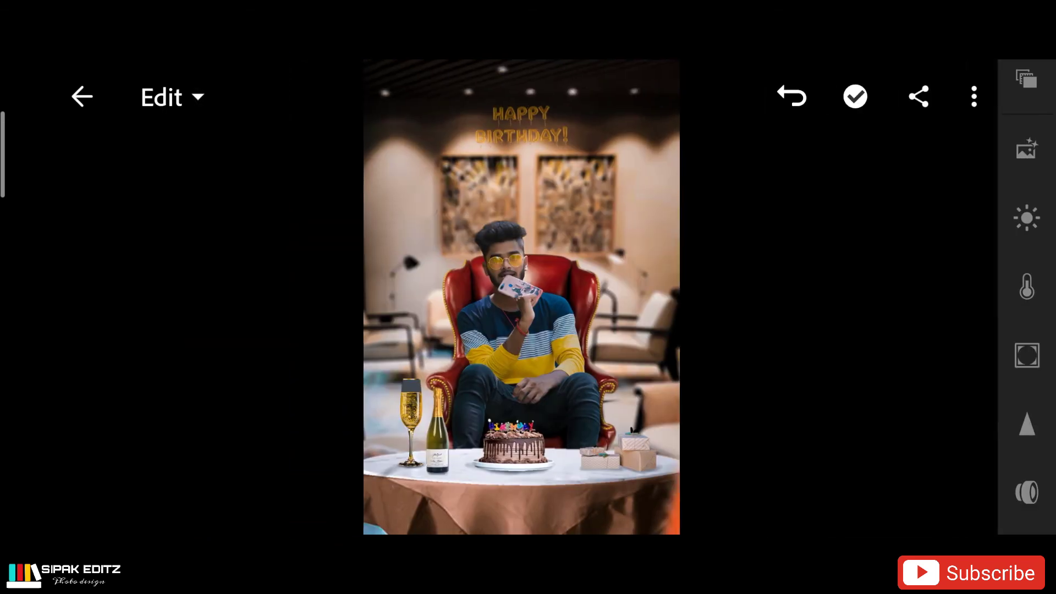
- Zoom in to check the man's face and phone, then show the Share and Export options
double_click(571, 292)
left_click_drag(699, 261, 693, 325)
left_click(918, 96)
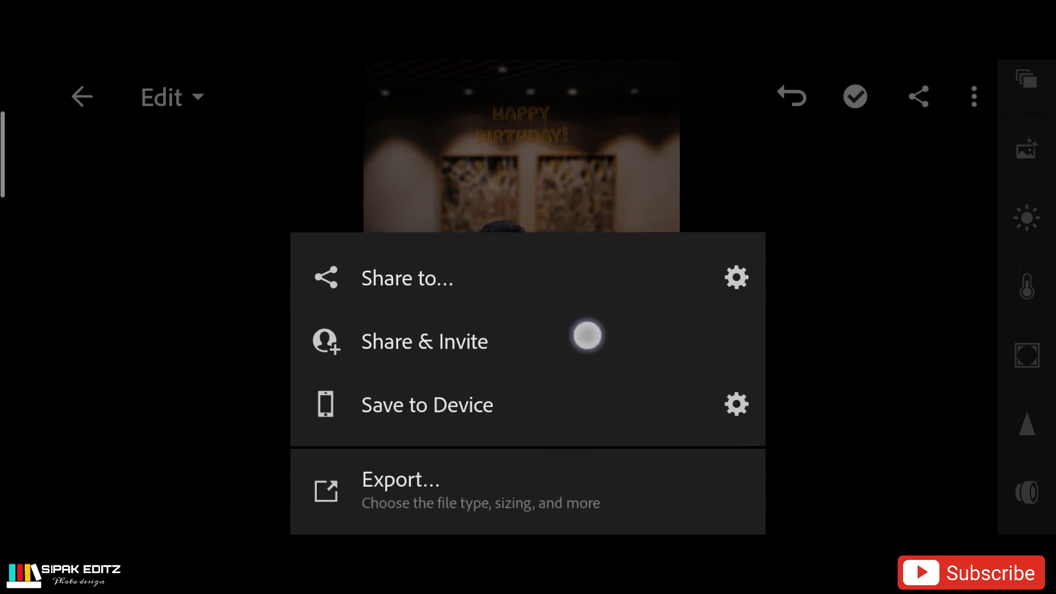